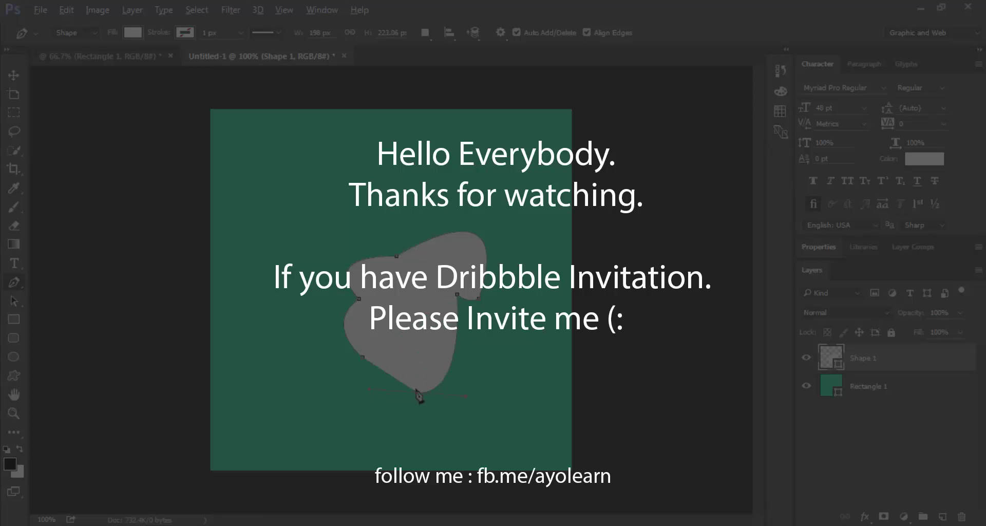
Step: Reopen and confirm the egg-white shape's fill colour
key(v)
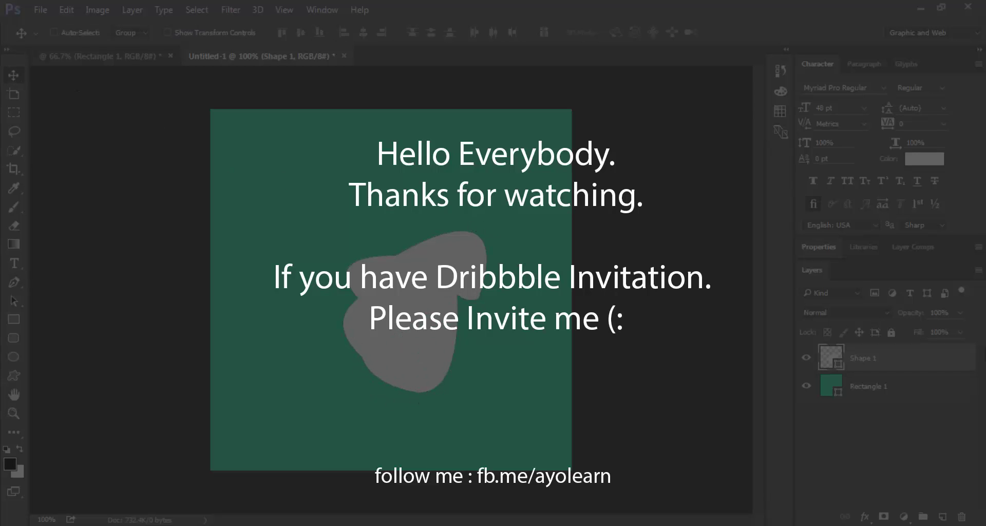
right_click(856, 358)
click(827, 384)
double_click(826, 384)
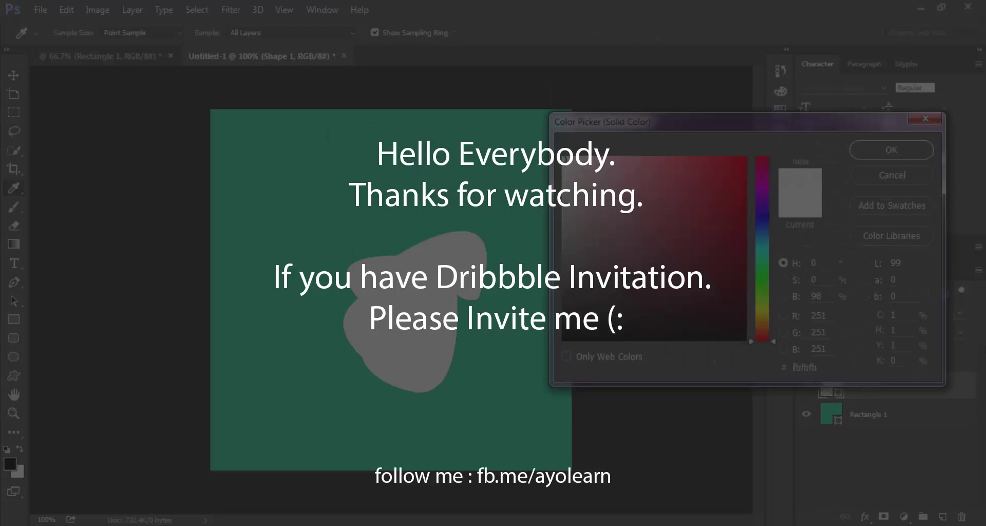
click(911, 176)
Step: Duplicate the egg-white shape and draw a small yolk ellipse with fill #f1c40f
key(ctrl+j)
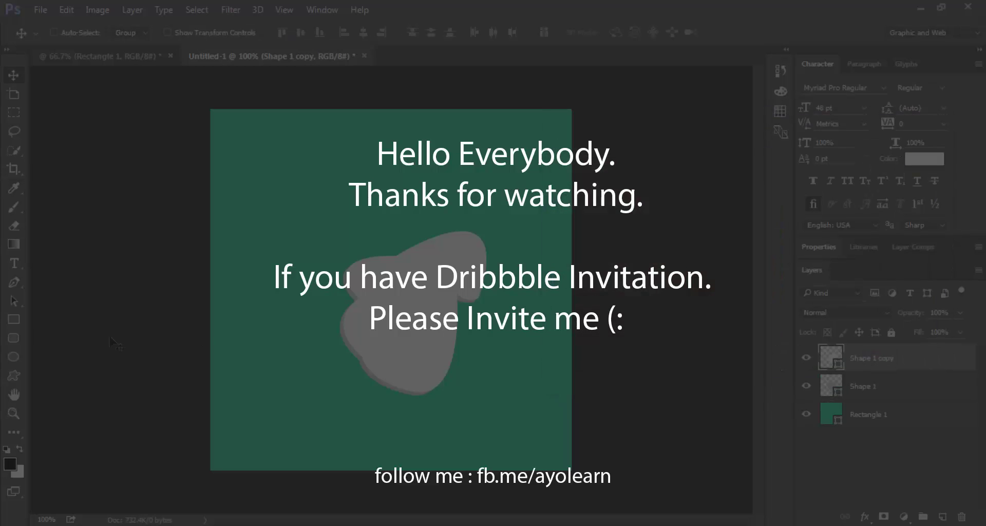
key(u)
drag(381, 279, 451, 336)
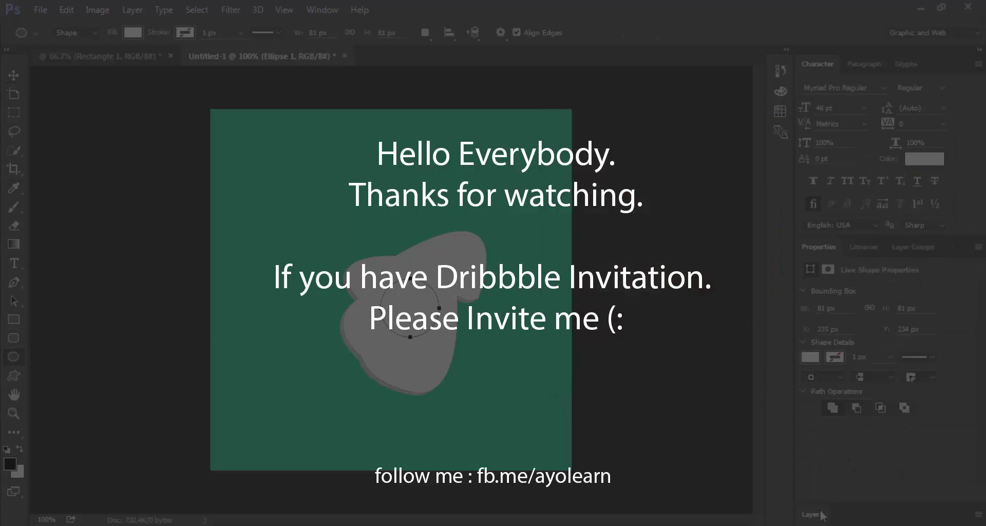
double_click(827, 352)
text(f1c)
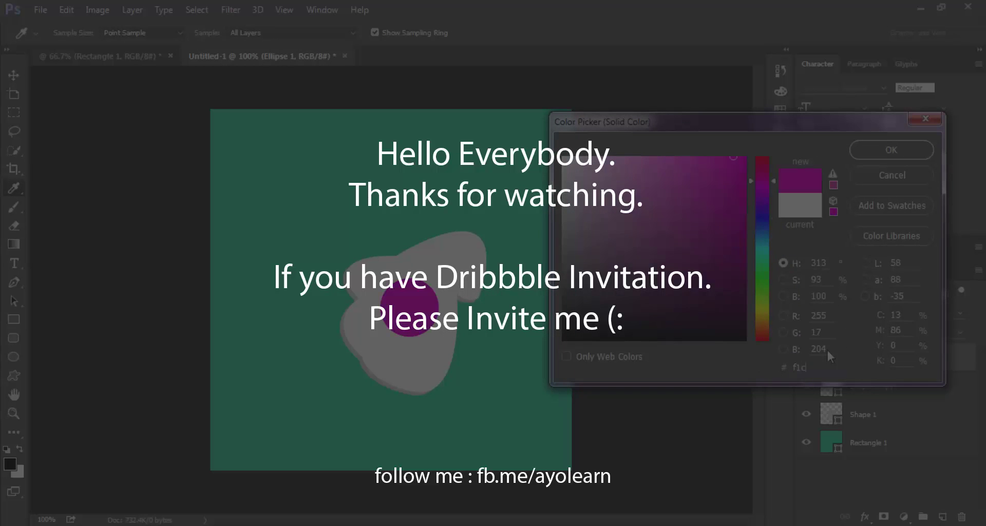
text(40f)
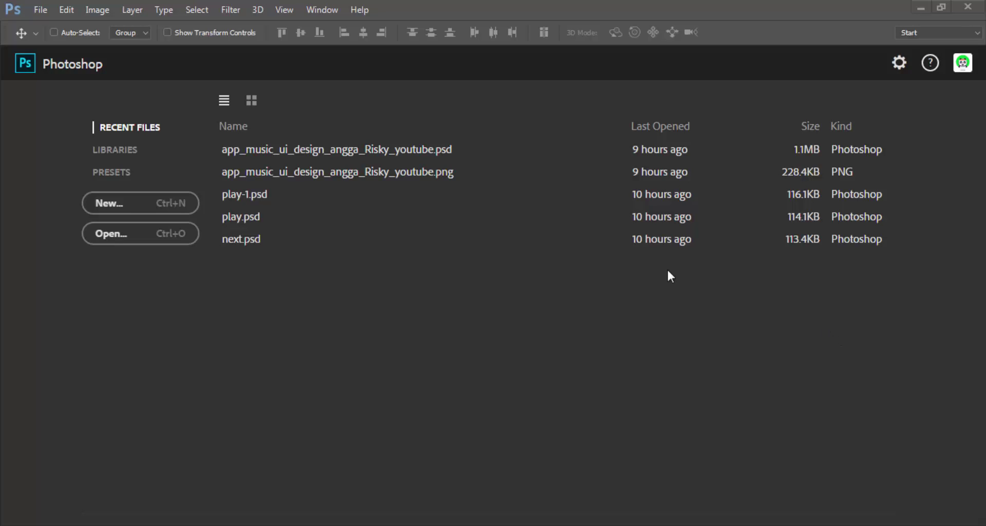
Step: Create a new Artboard-type document at the Web minimum size, 1024 × 768 px
click(110, 208)
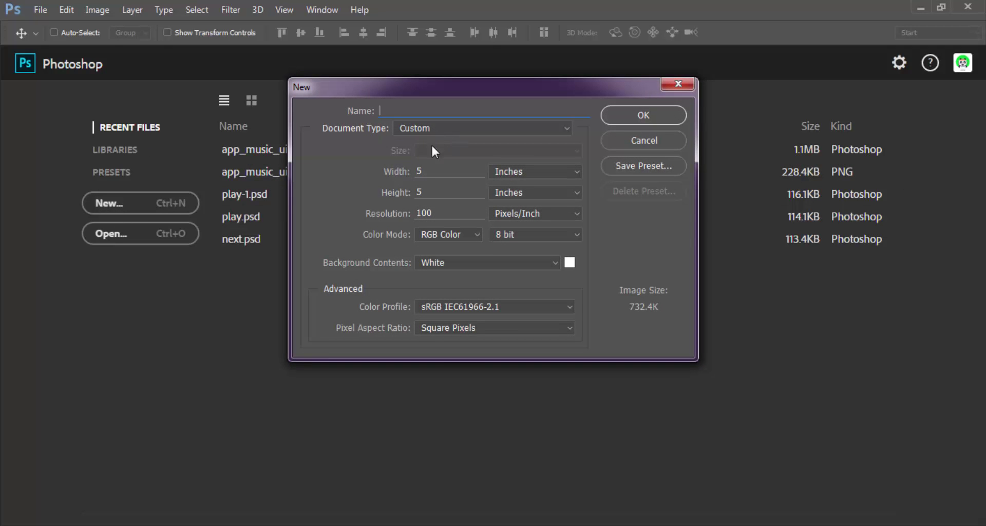
click(535, 171)
click(509, 181)
drag(437, 171, 394, 173)
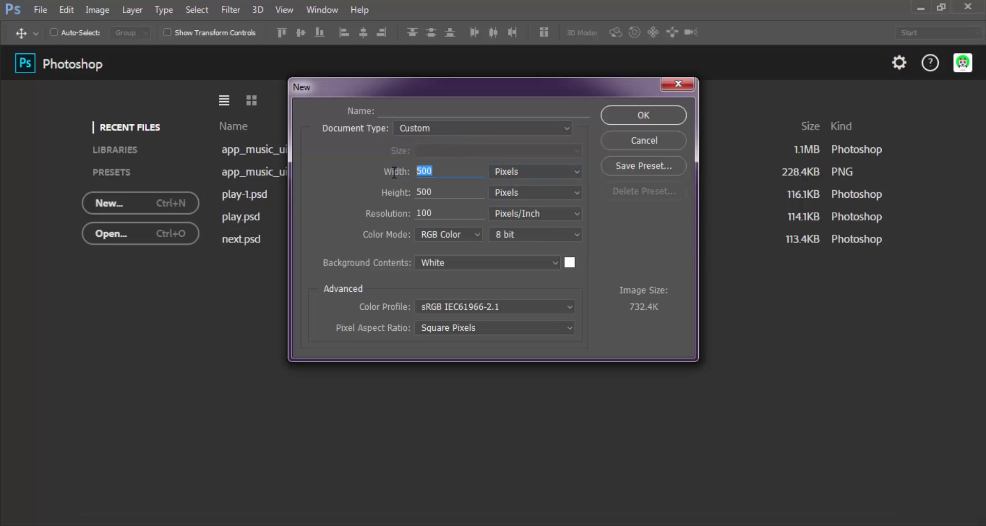
click(458, 131)
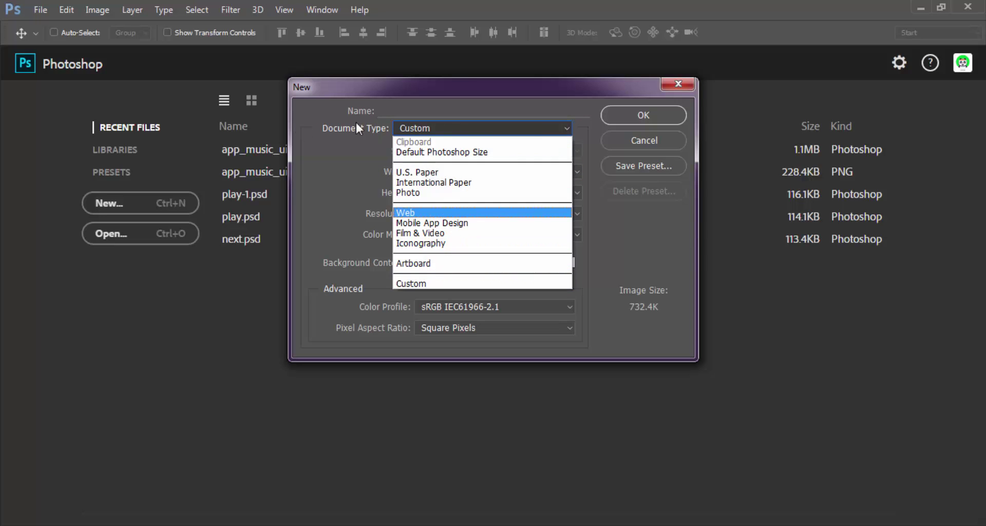
click(439, 263)
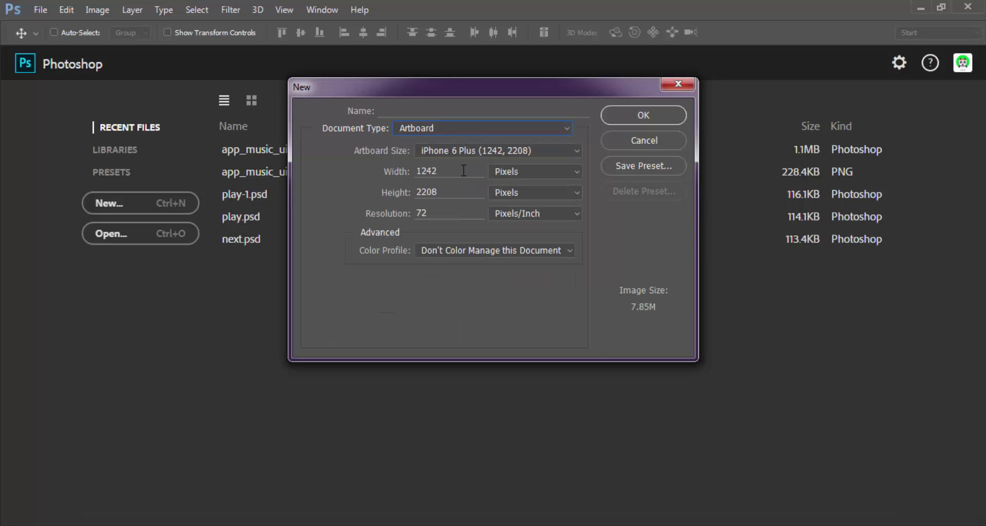
click(463, 150)
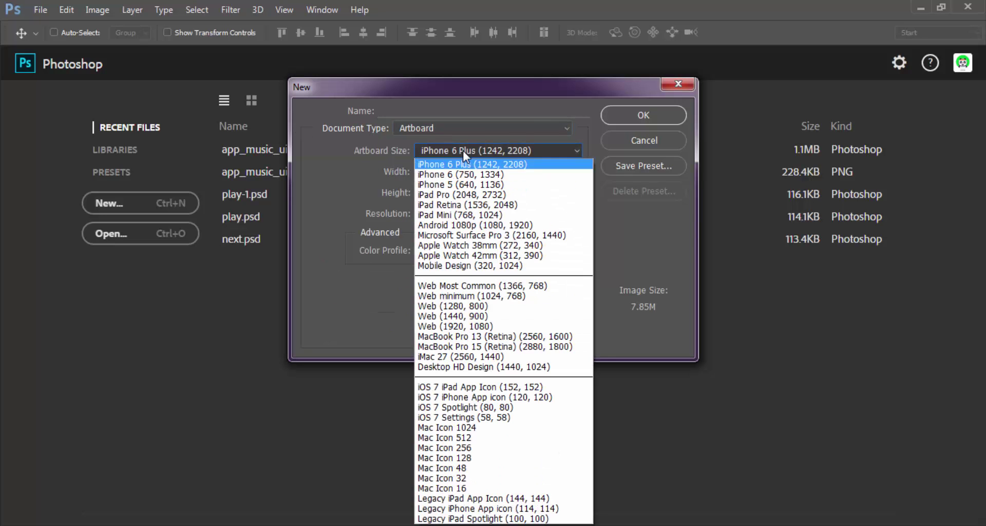
click(472, 295)
click(609, 115)
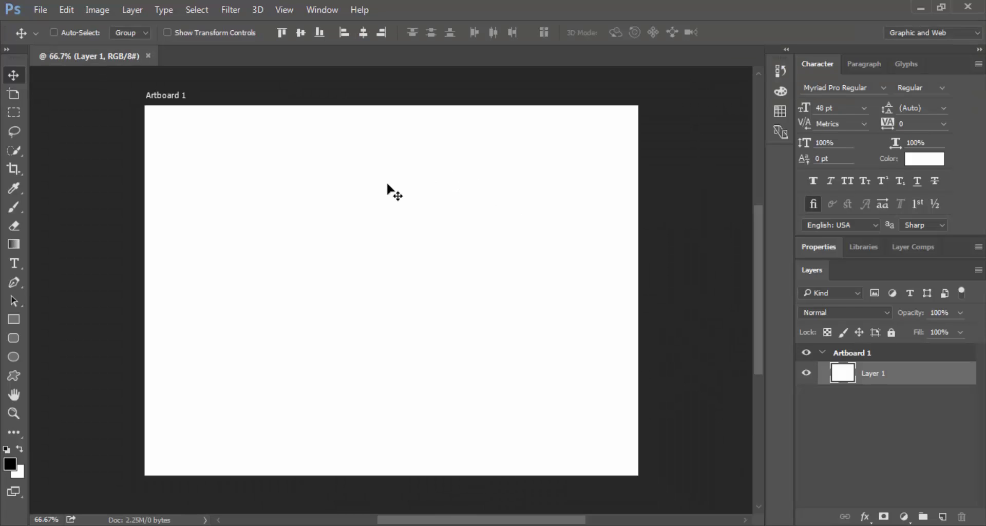
Step: Draw a rectangle spanning the full artboard and fill it white (ffffff)
click(17, 319)
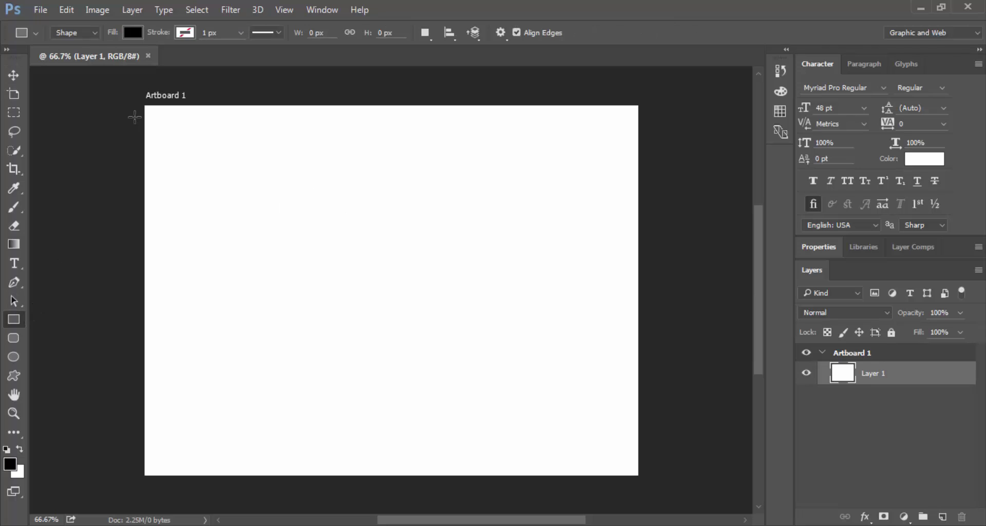
drag(145, 107, 640, 473)
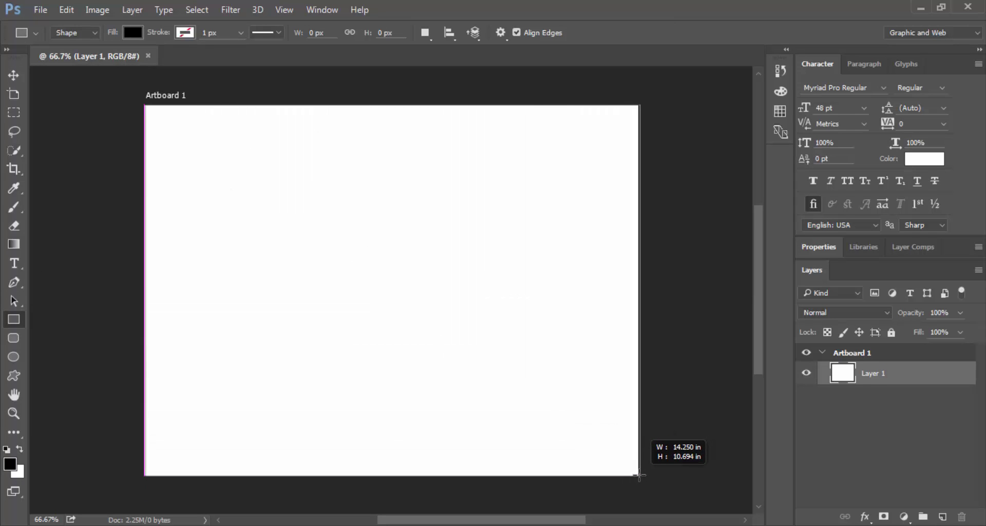
drag(641, 474, 637, 475)
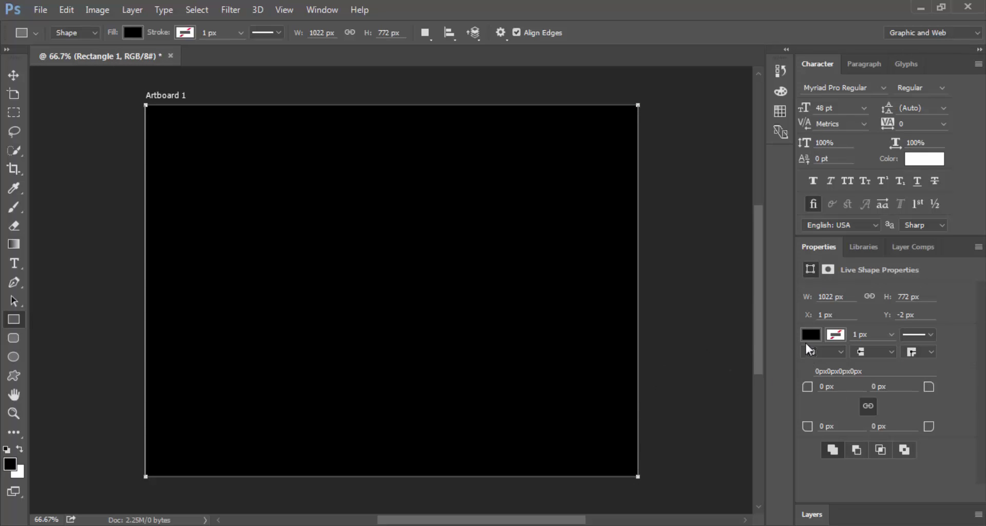
click(815, 514)
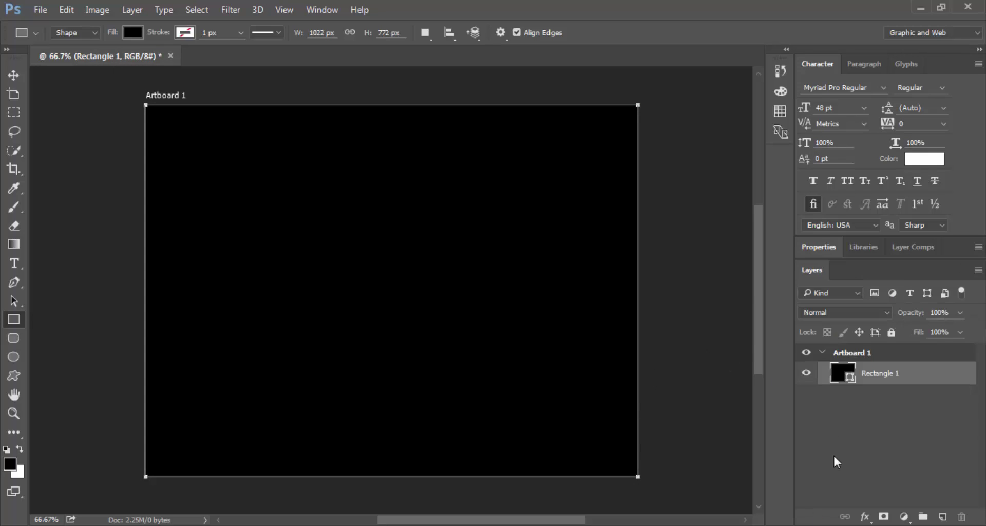
double_click(837, 379)
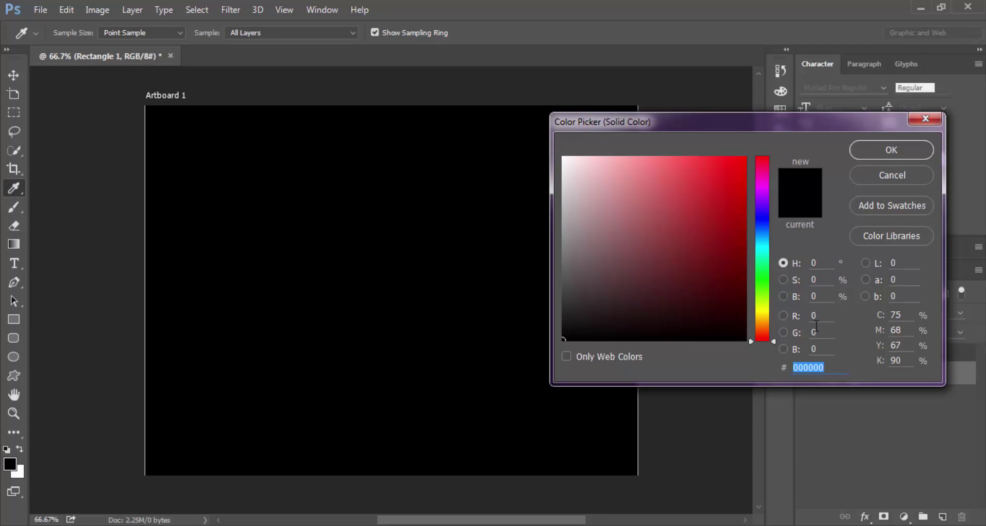
text(ffffff)
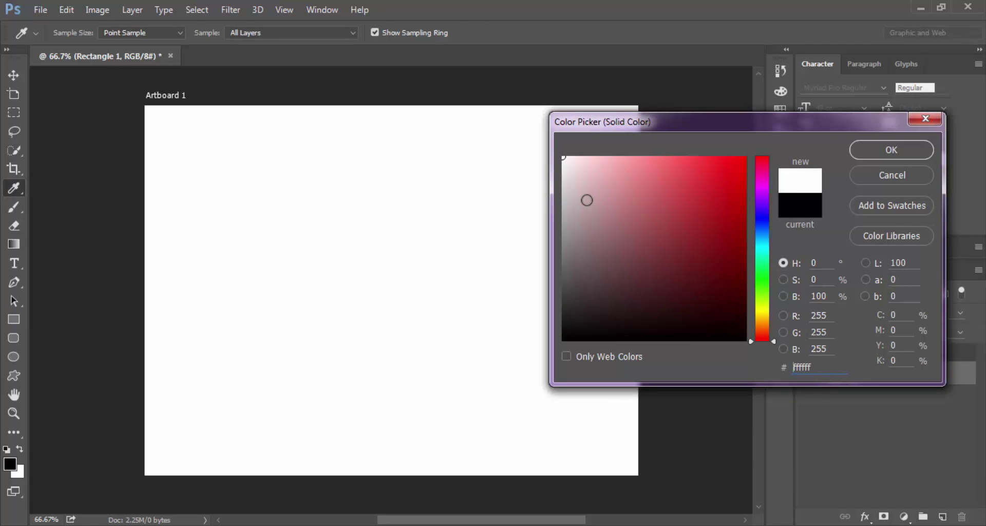
click(865, 146)
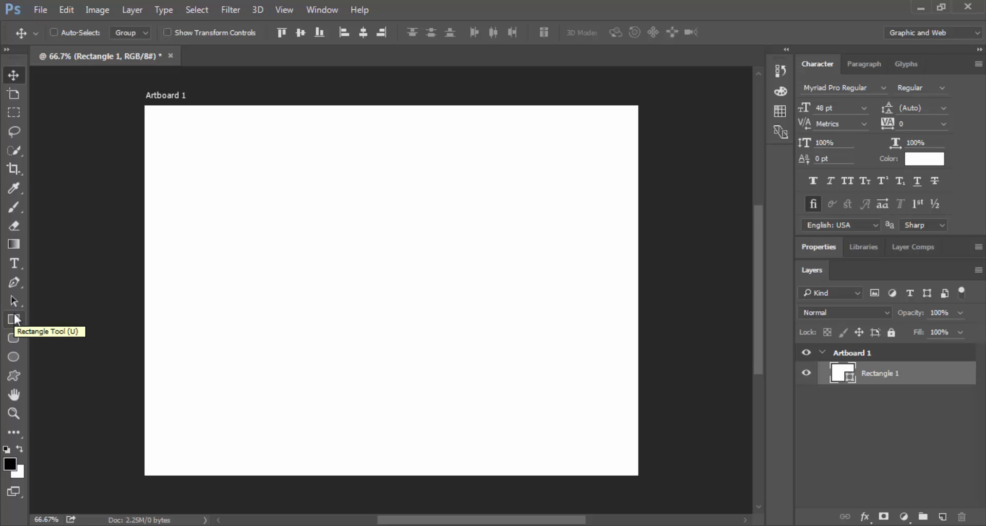
Step: Create a new Custom 500 × 500 px transparent document
click(39, 12)
click(40, 22)
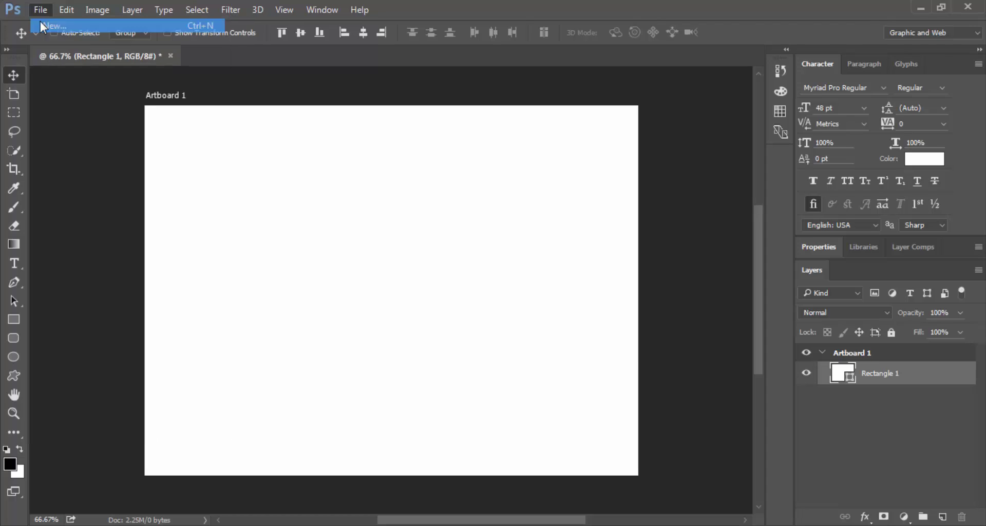
click(470, 130)
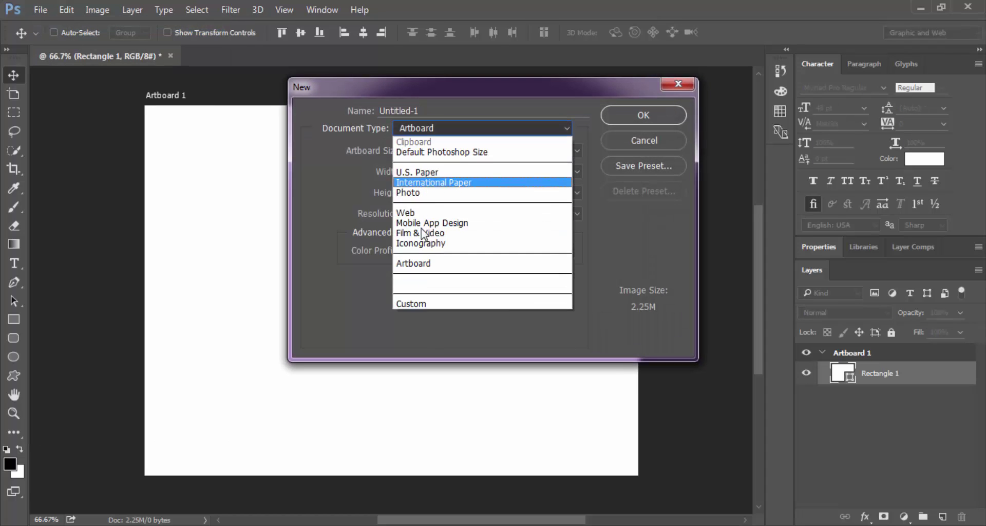
click(409, 302)
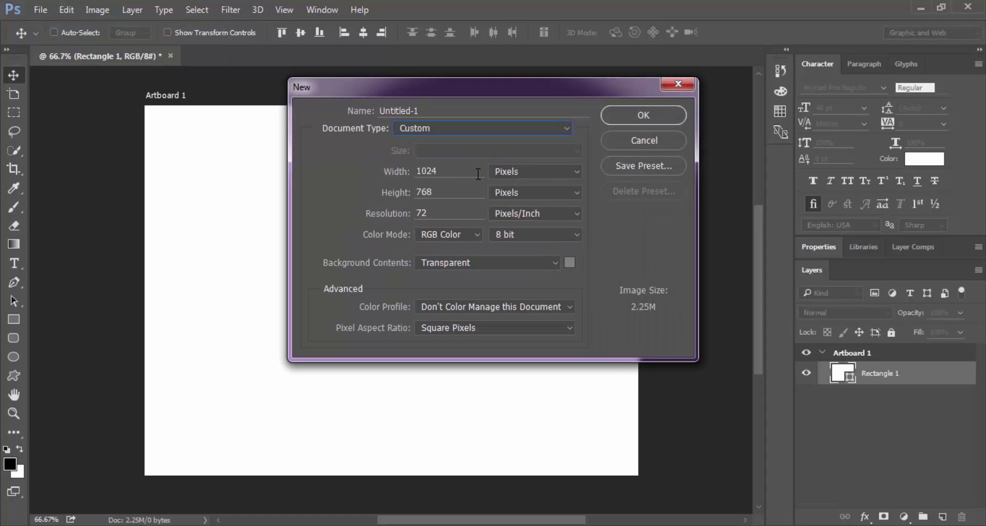
drag(473, 175, 376, 169)
text(50)
text(0)
key(Tab)
text(500)
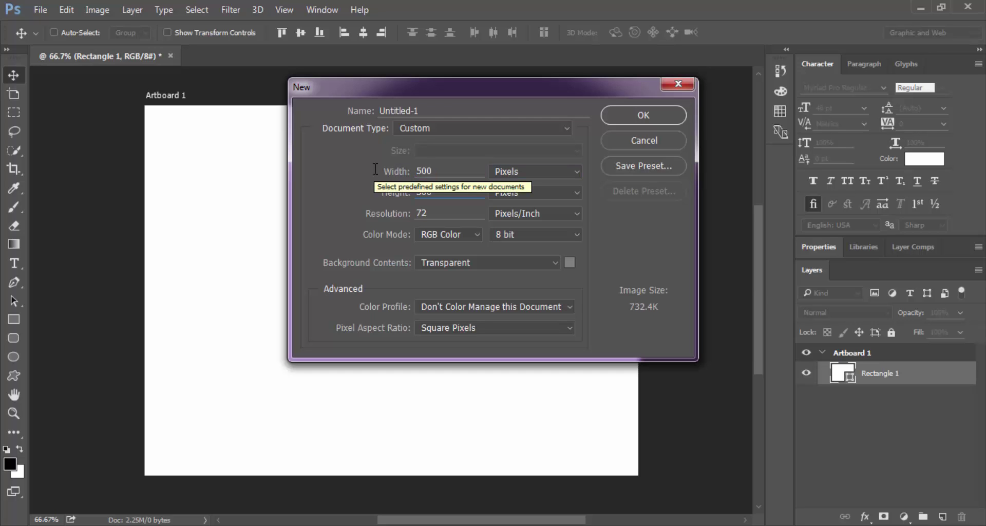
key(Return)
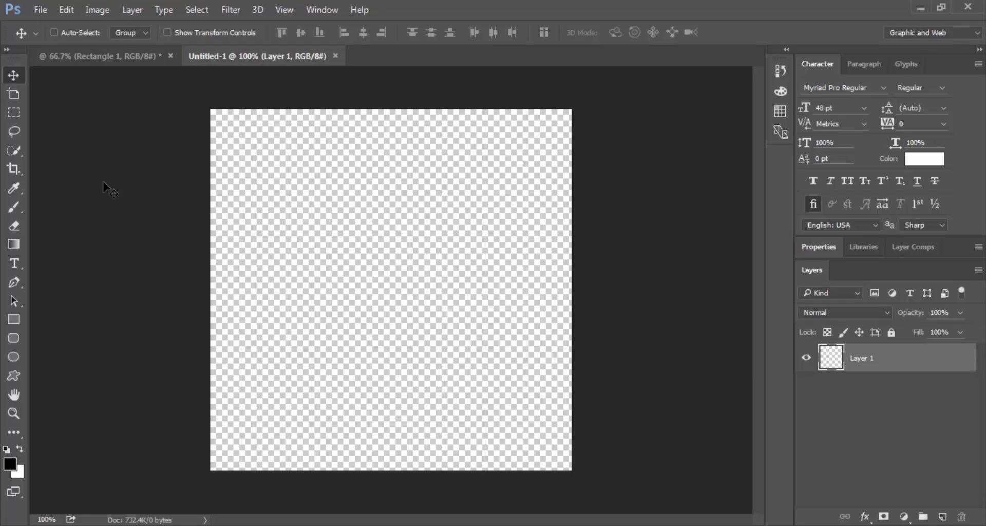
Step: Draw a rectangle covering the whole canvas with a teal 1abc9c fill
click(12, 325)
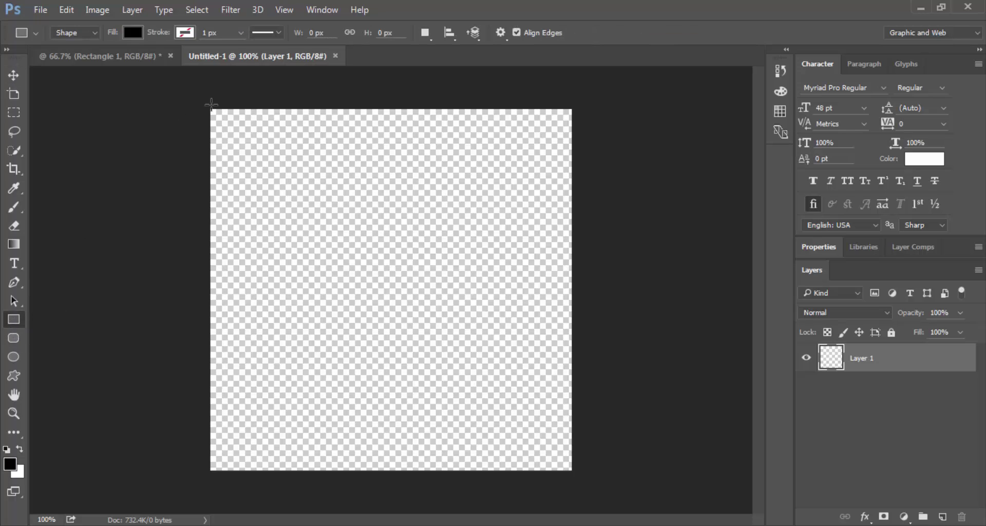
drag(207, 104, 576, 473)
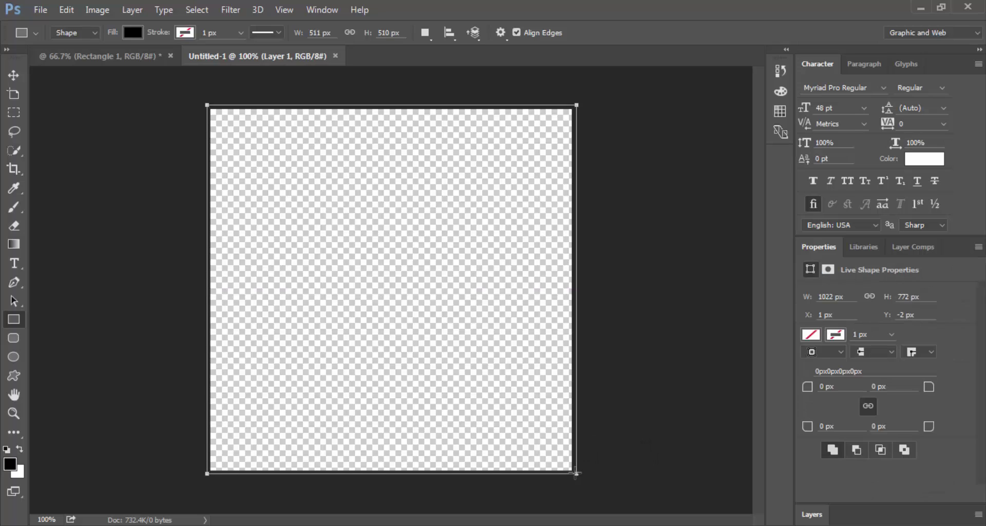
click(811, 334)
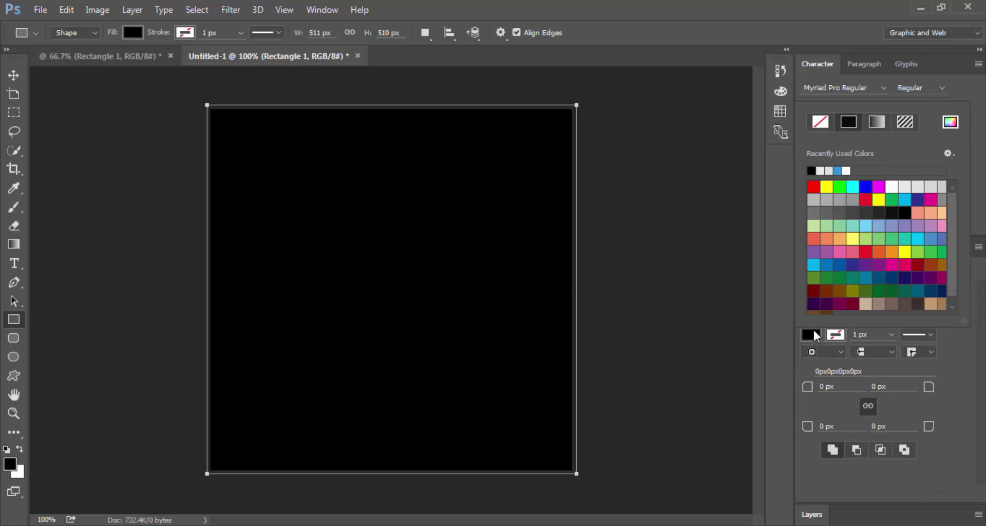
click(951, 123)
text(1)
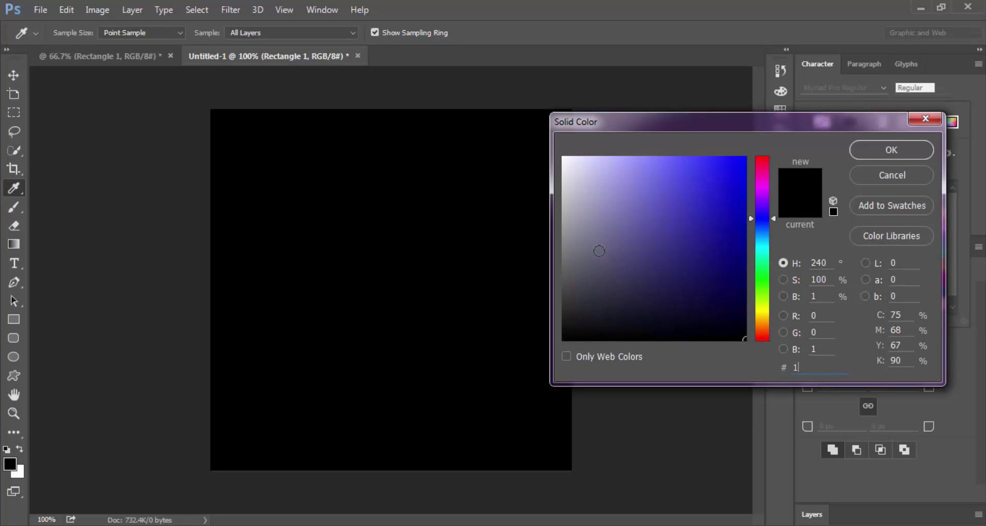
text(abc)
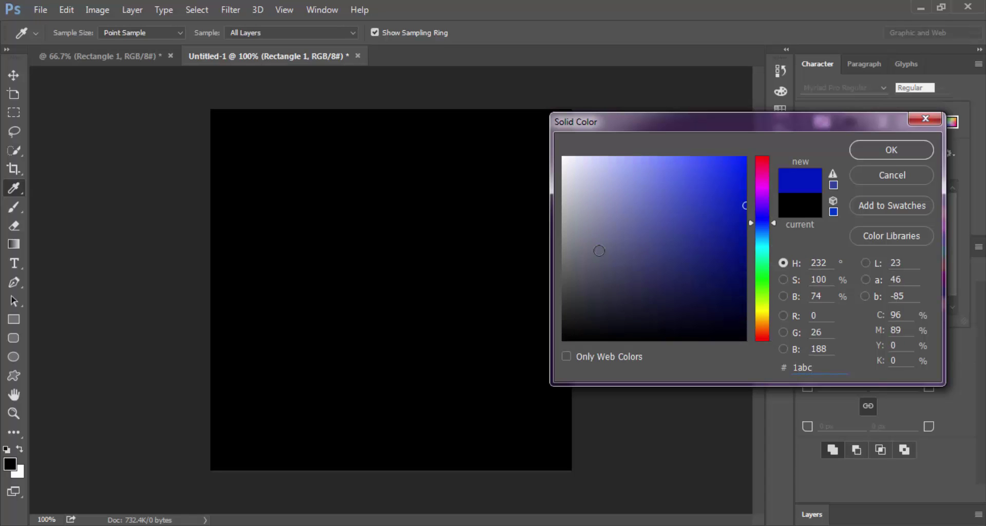
text(9c)
key(Return)
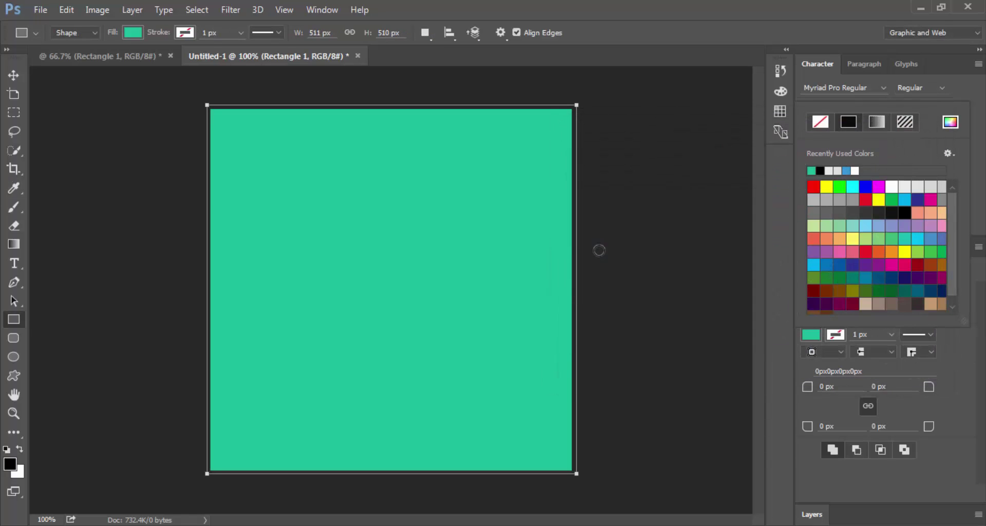
click(811, 515)
key(v)
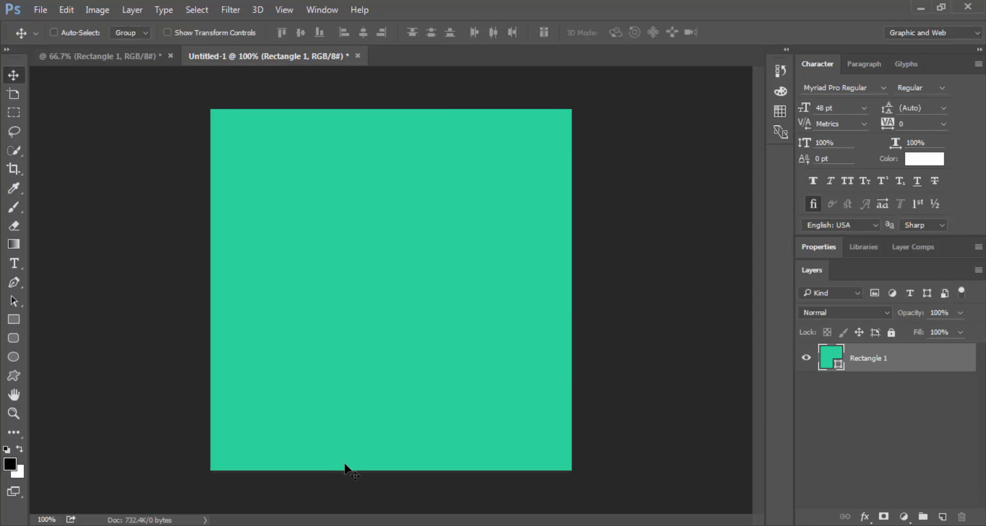
Step: Try a Pen path with a few points, then discard it
click(18, 280)
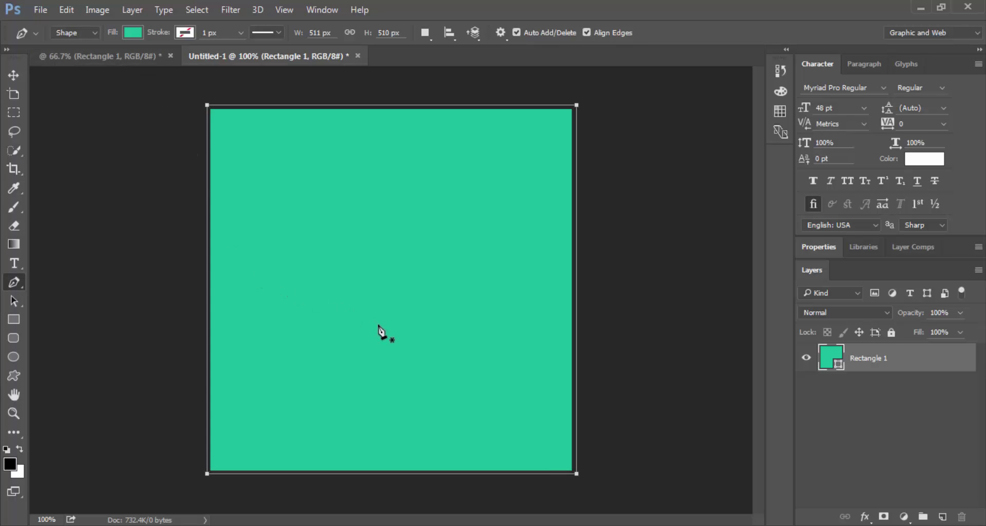
click(358, 328)
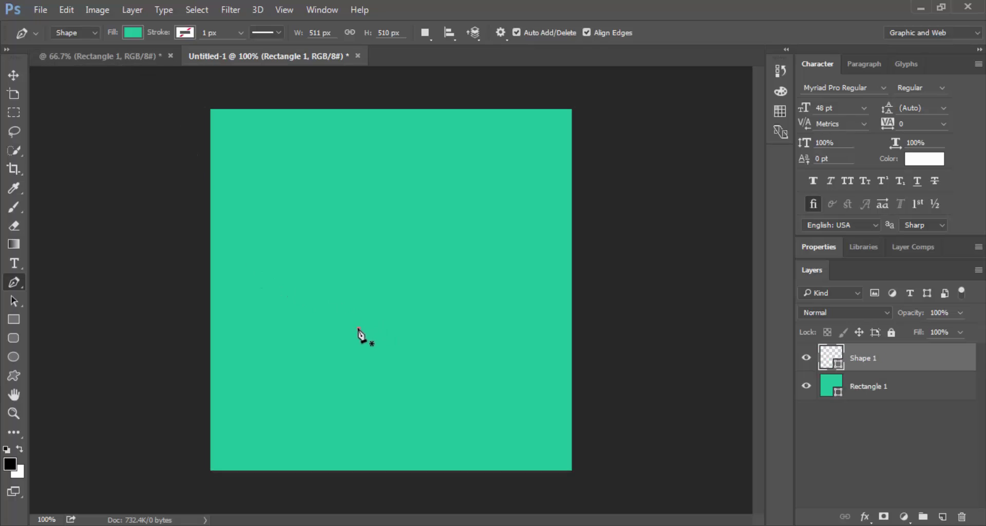
click(351, 275)
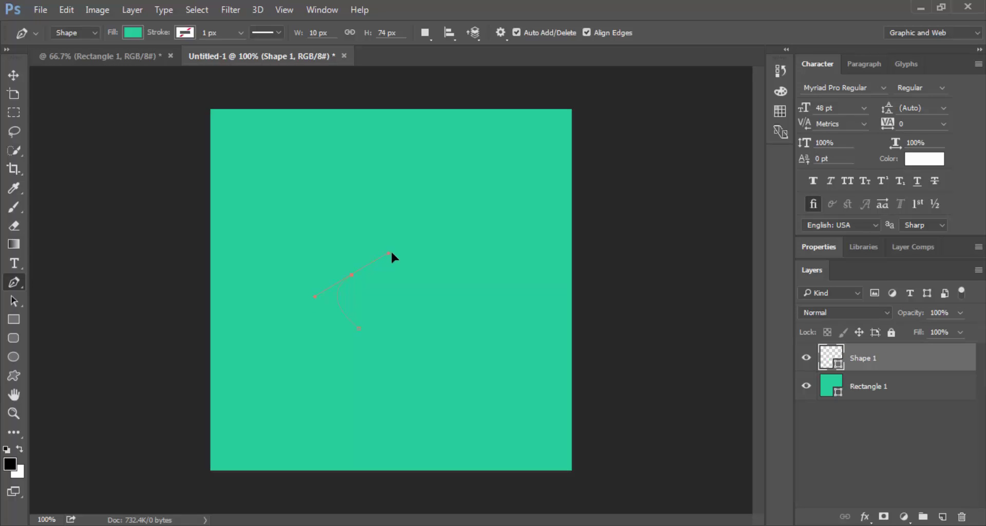
drag(383, 251, 383, 252)
key(ctrl+alt+z)
key(ctrl+alt+z)
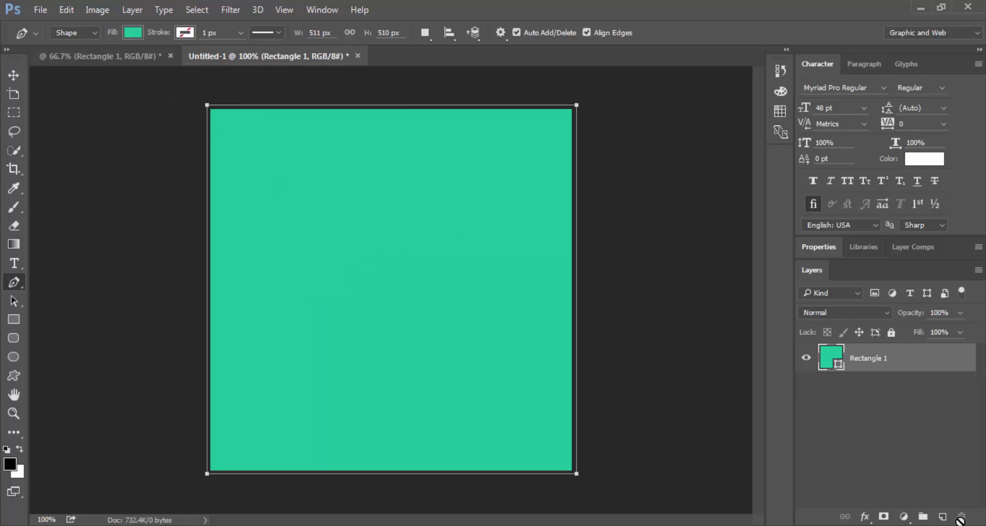
Step: Set the Pen shape fill to white ffffff and place the first anchor below centre
click(943, 517)
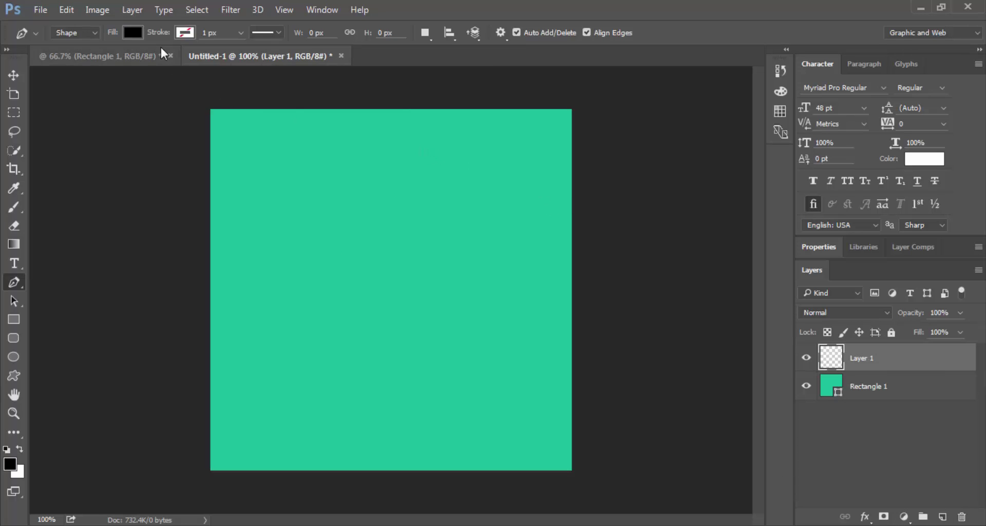
click(132, 32)
click(201, 60)
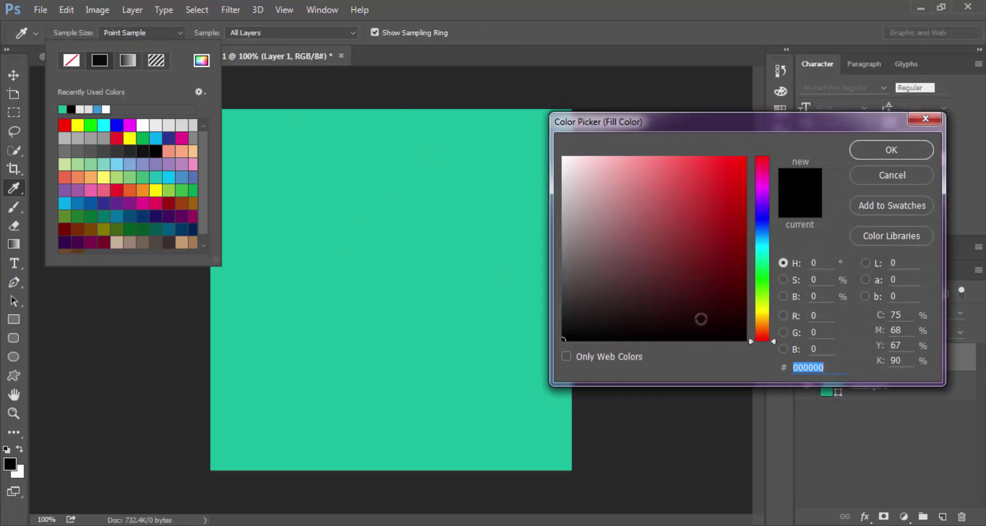
text(ffffff)
click(884, 153)
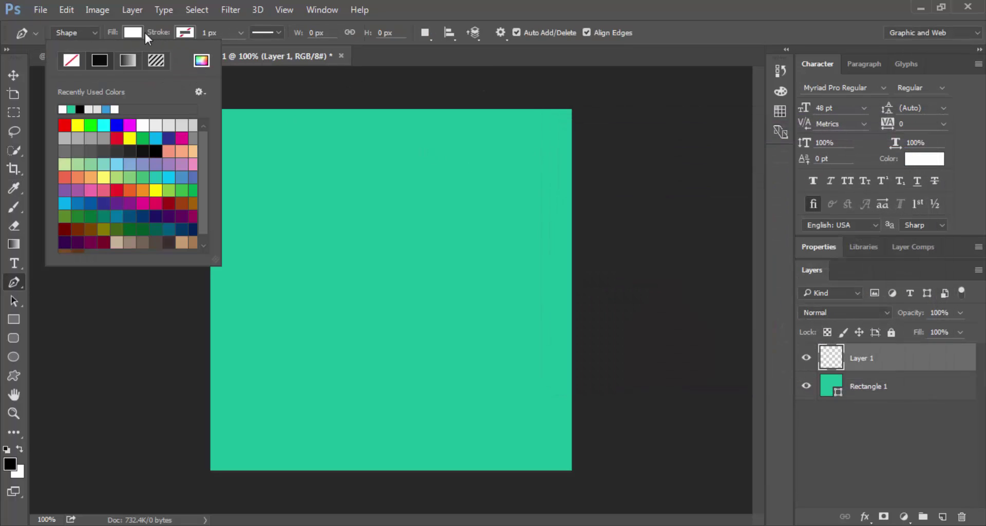
click(142, 32)
click(363, 357)
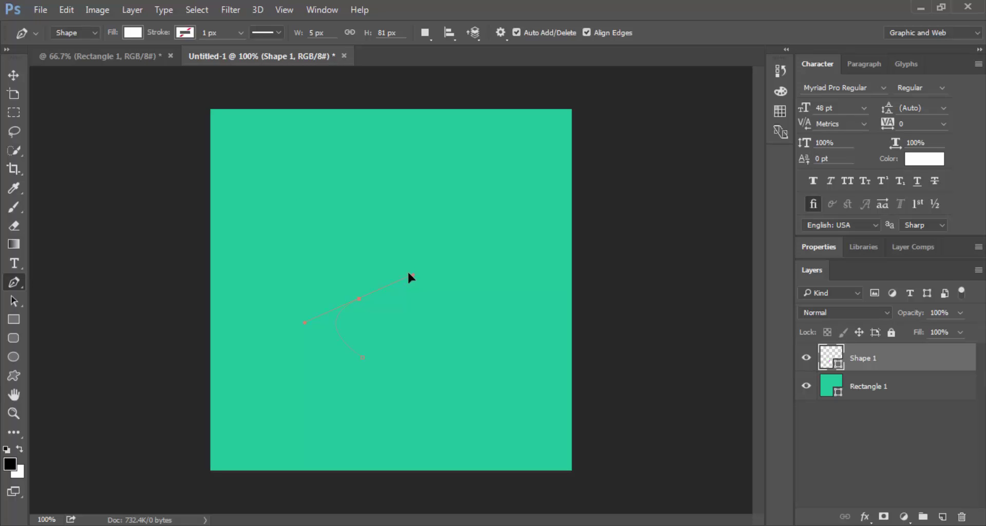
Step: Curve the blob's top and right side with Pen anchors, breaking handles where needed
drag(394, 272, 394, 272)
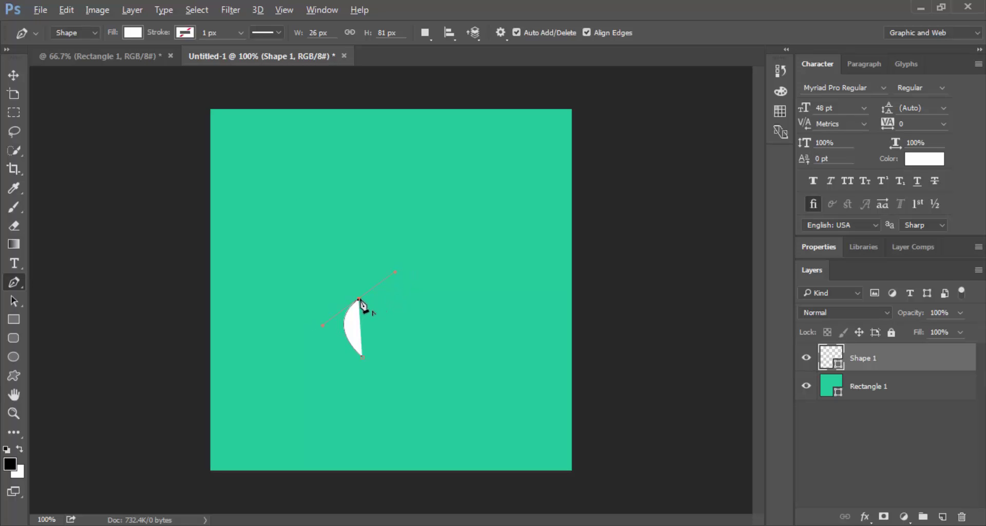
key(alt)
key(alt)
drag(396, 256, 409, 258)
drag(487, 256, 479, 257)
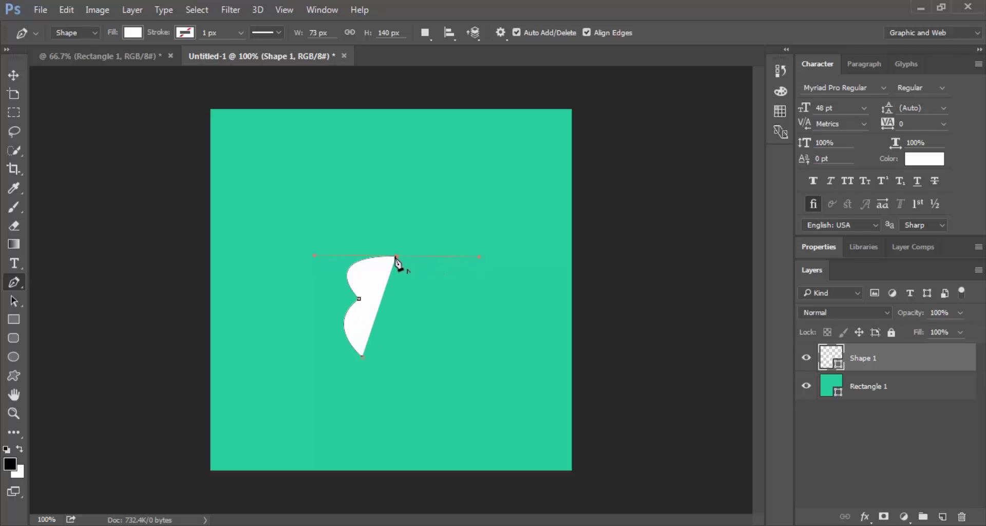
click(396, 257)
drag(440, 419, 439, 419)
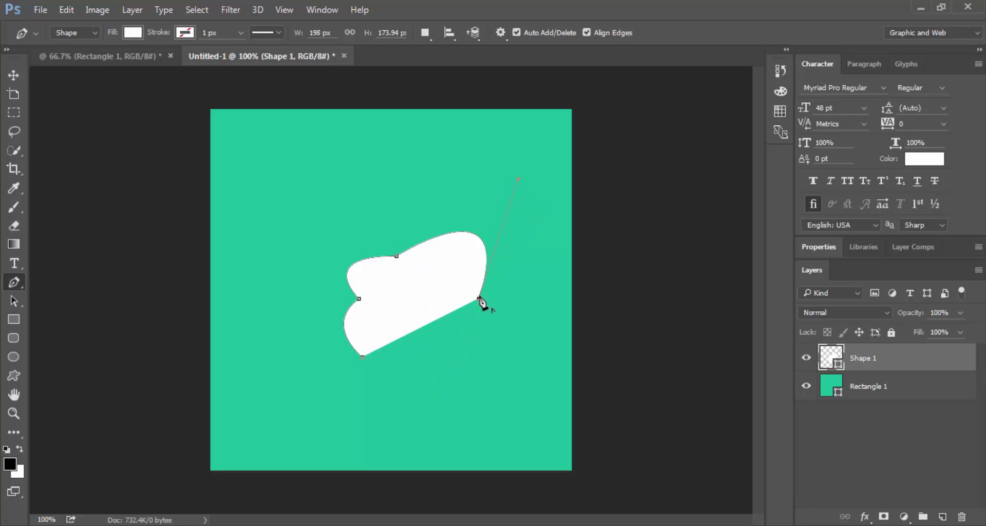
click(479, 298)
Step: Add the bottom anchors and close the blob outline at its start point
drag(457, 295, 467, 304)
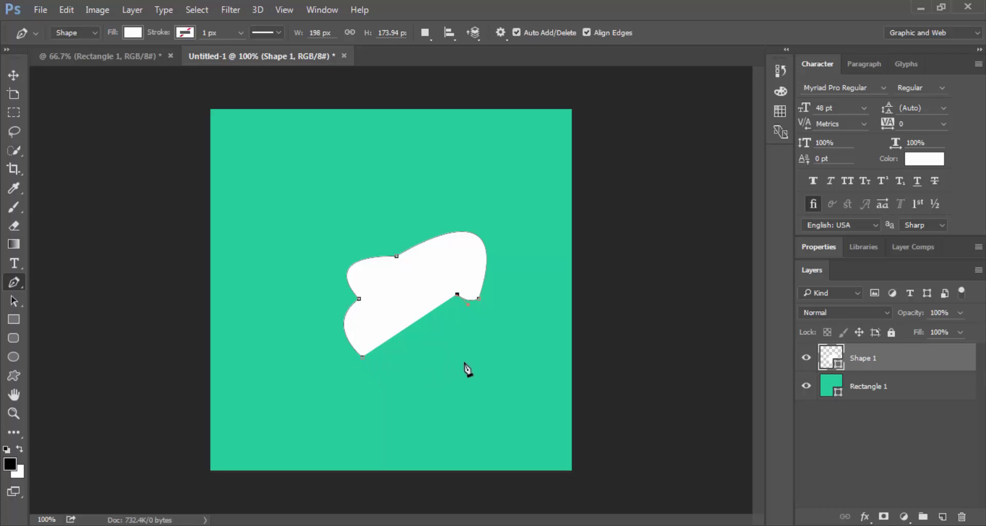
mouse_move(446, 375)
mouse_down()
mouse_move(403, 394)
mouse_move(369, 390)
mouse_up()
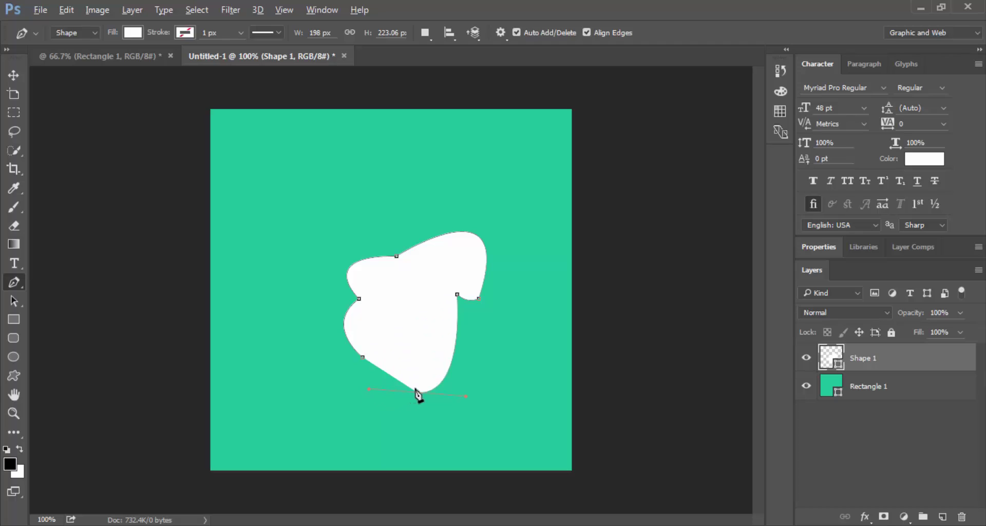
alt+click(416, 393)
ctrl+click(360, 349)
ctrl+click(353, 329)
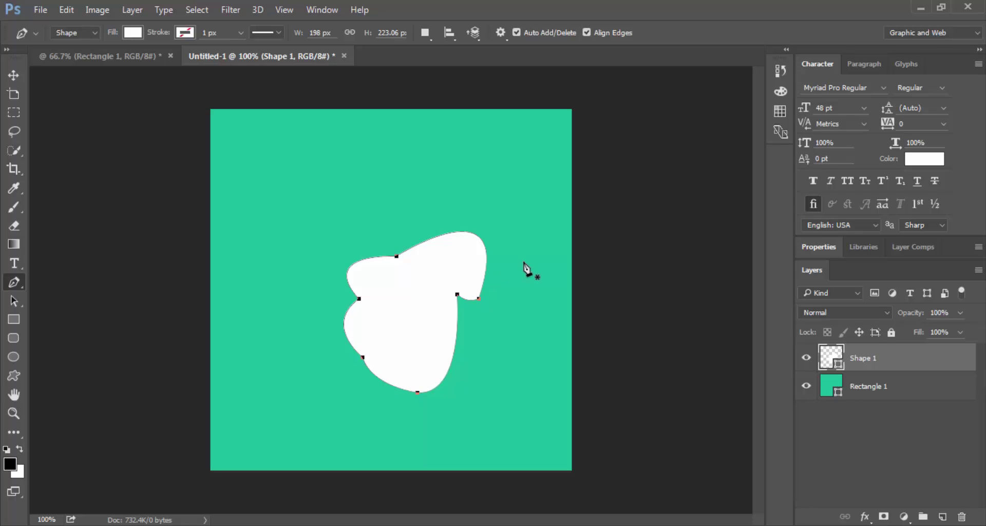
key(v)
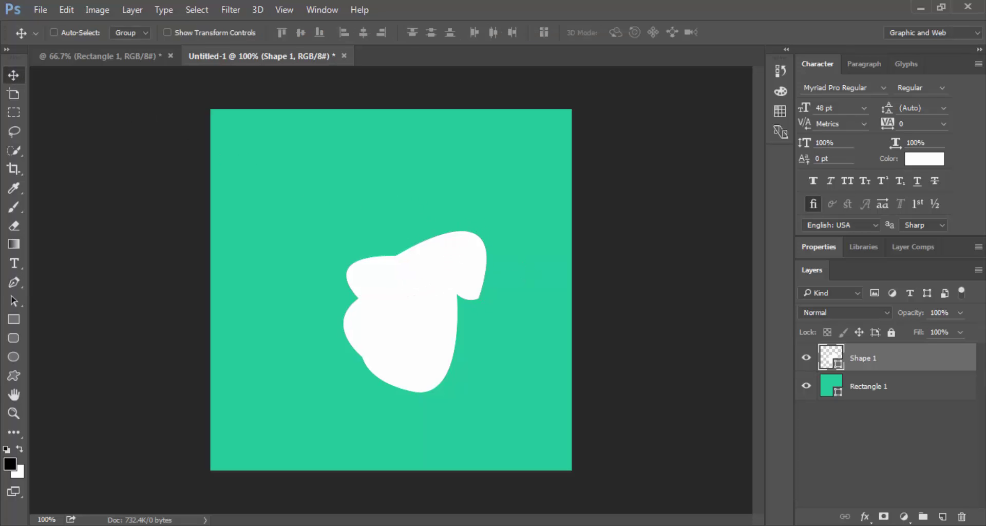
Step: Duplicate Shape 1 and make the lower shape a light grey
right_click(860, 360)
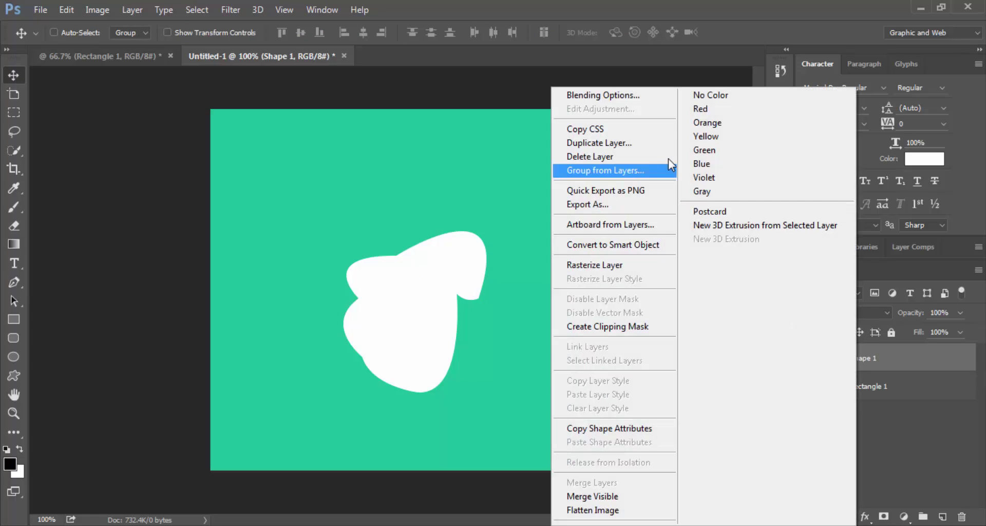
click(655, 144)
click(629, 168)
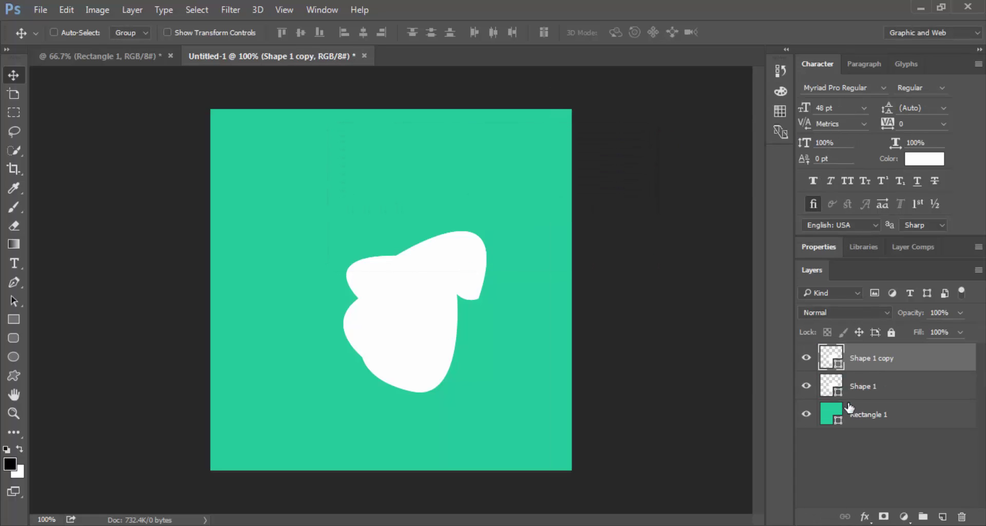
double_click(838, 386)
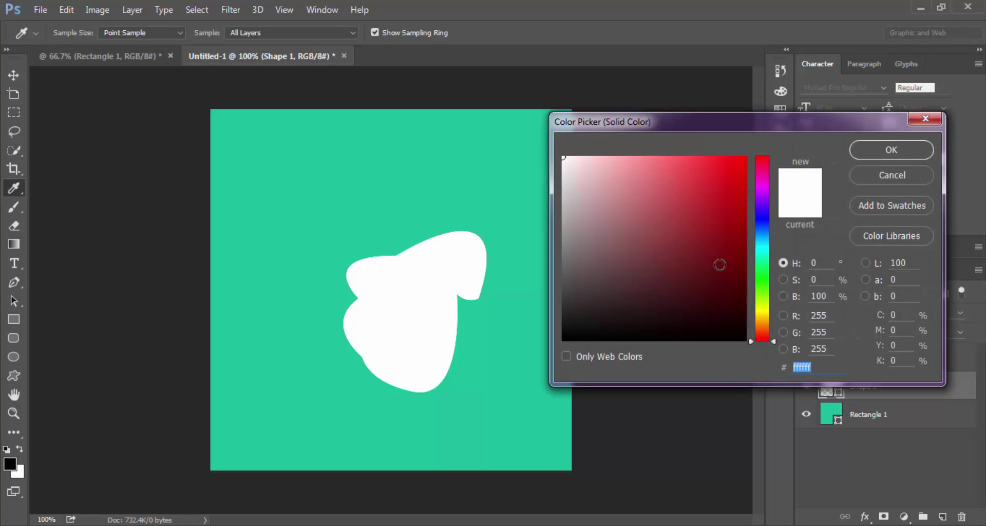
drag(564, 157, 547, 176)
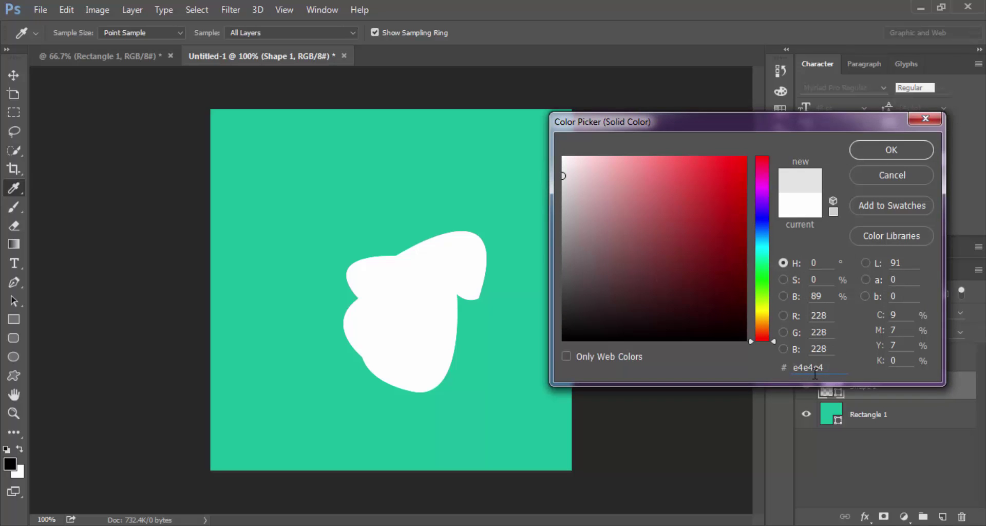
click(875, 148)
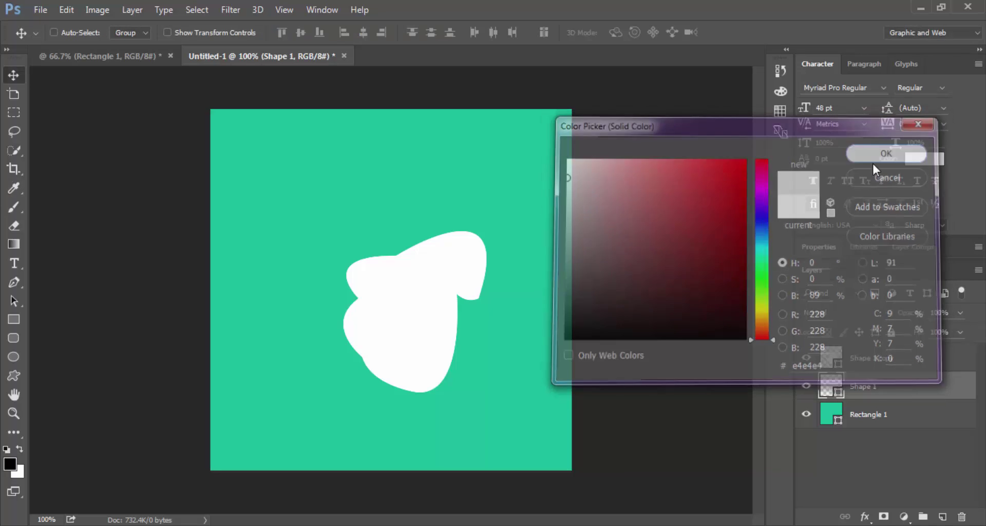
Step: Offset the grey shadow shape slightly from the egg white with arrow-key nudges
key(shift+Left)
key(shift+Left)
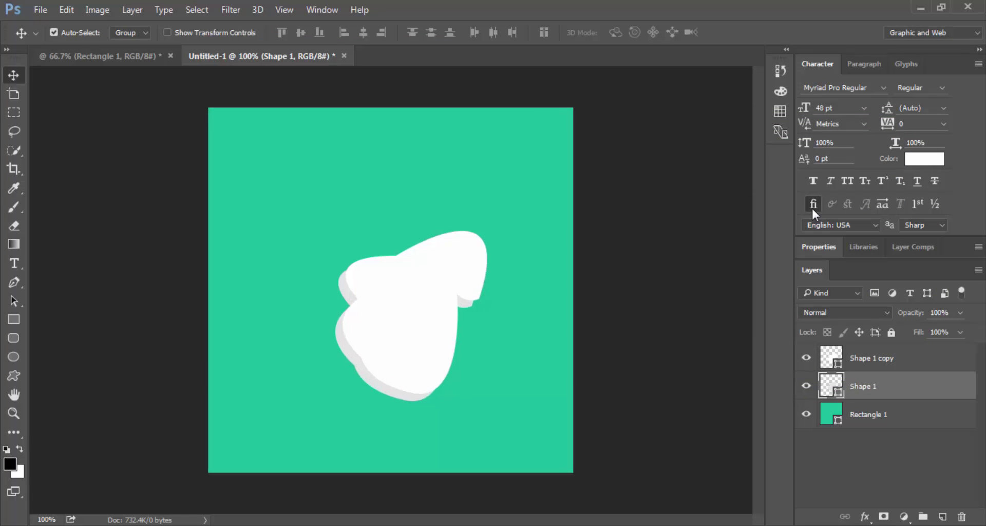
key(ctrl+plus)
scroll(649, 226, down, 1)
key(shift+Right)
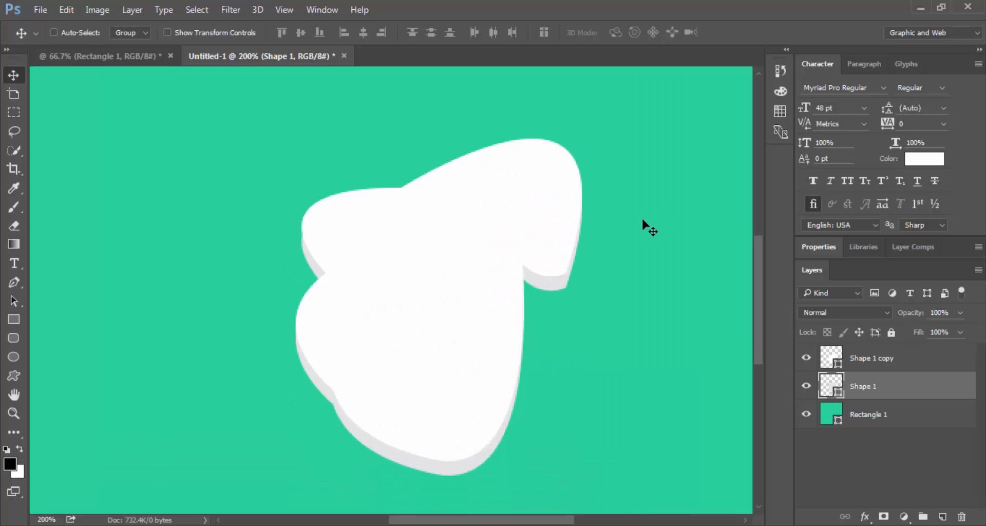
key(Up)
key(Up)
key(Left)
key(Left)
key(Left)
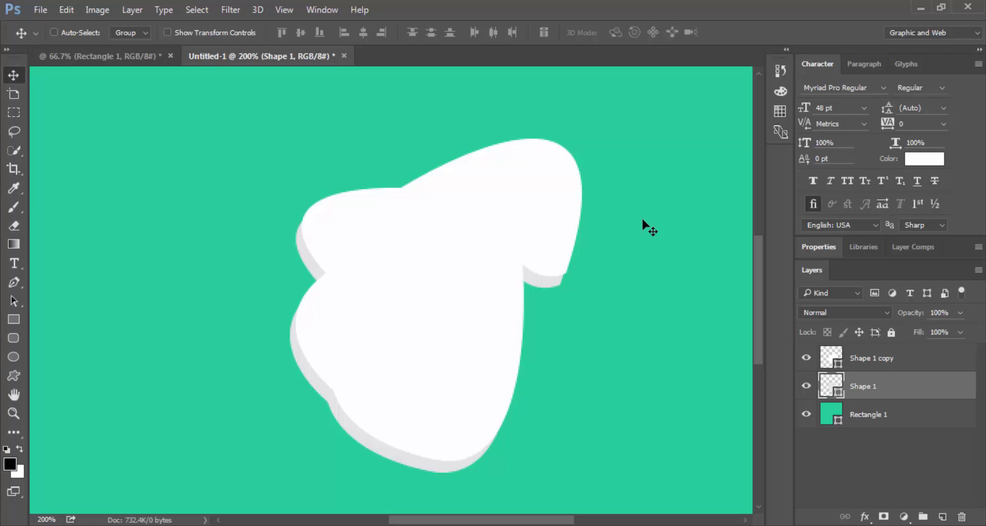
key(Up)
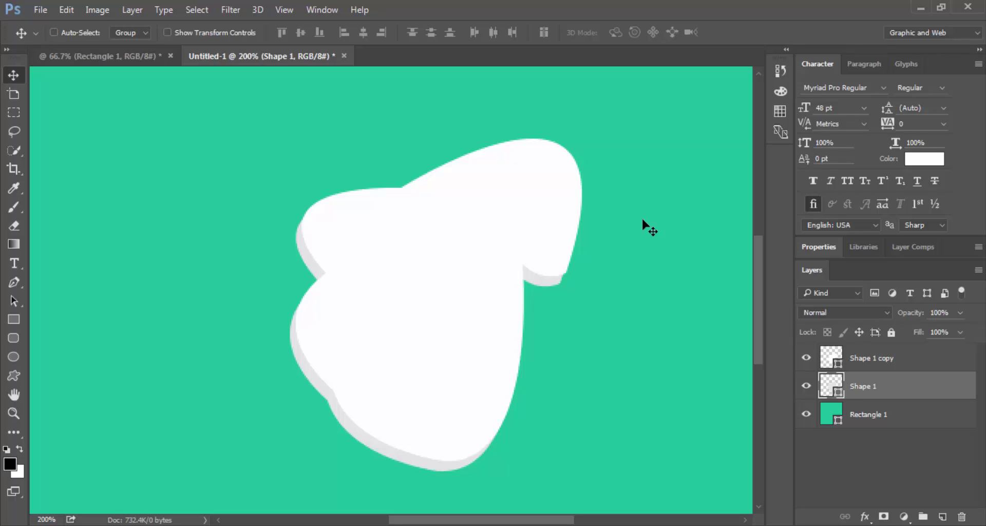
key(Up)
key(Up)
key(Left)
key(Left)
key(Left)
key(Down)
key(Right)
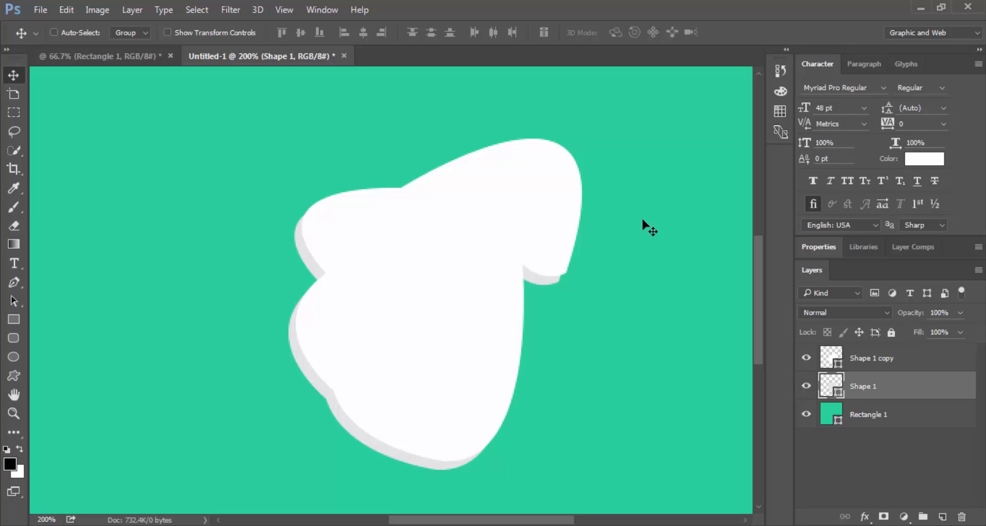
key(Up)
key(Up)
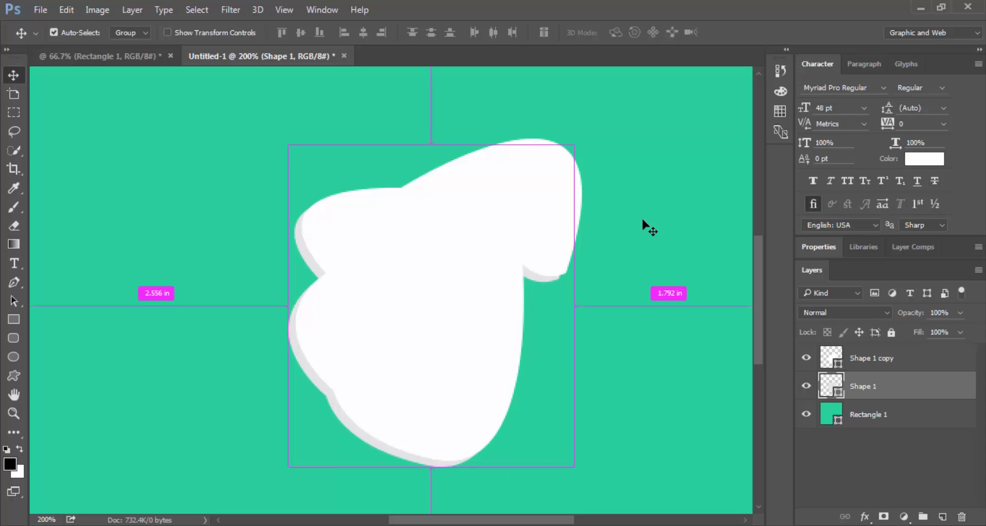
key(ctrl+minus)
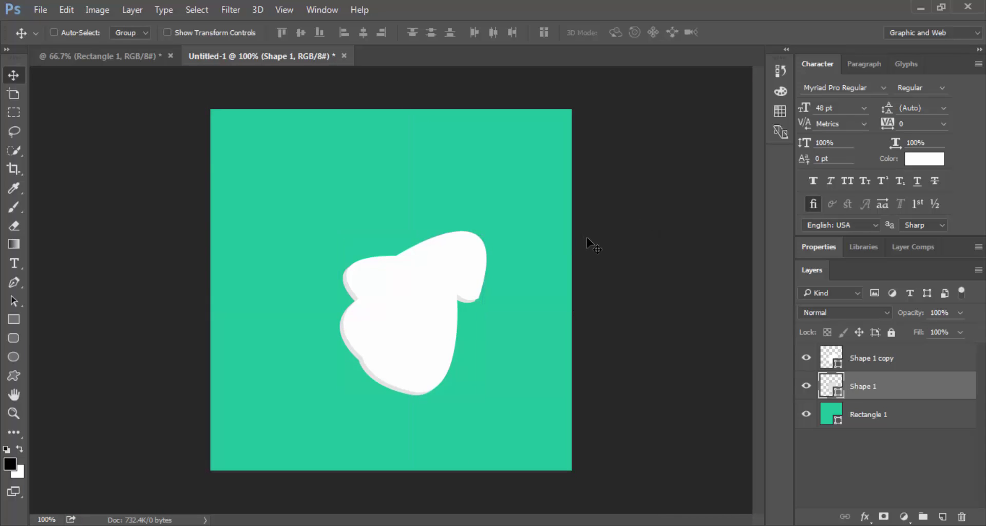
Step: Darken the shadow fill to grey d0d0d0 and reselect Shape 1 copy
double_click(830, 385)
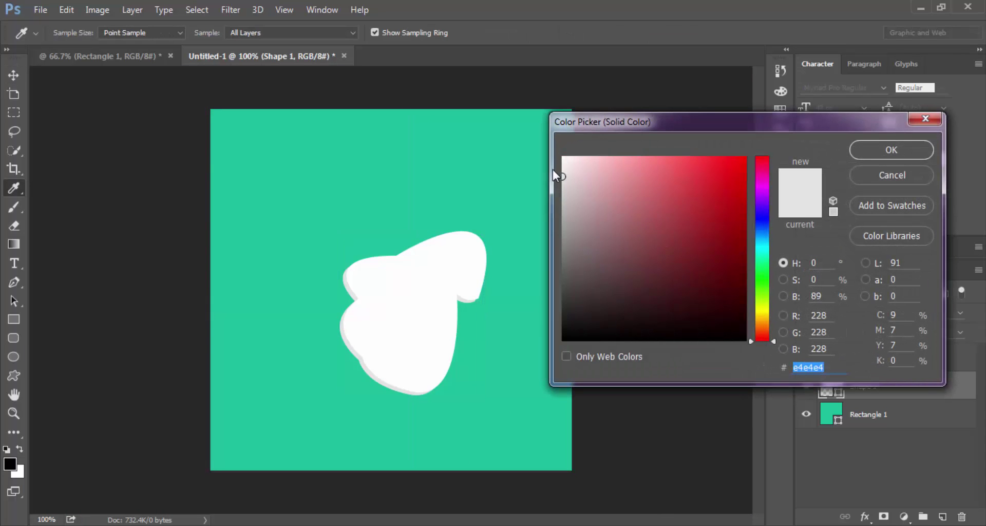
click(563, 190)
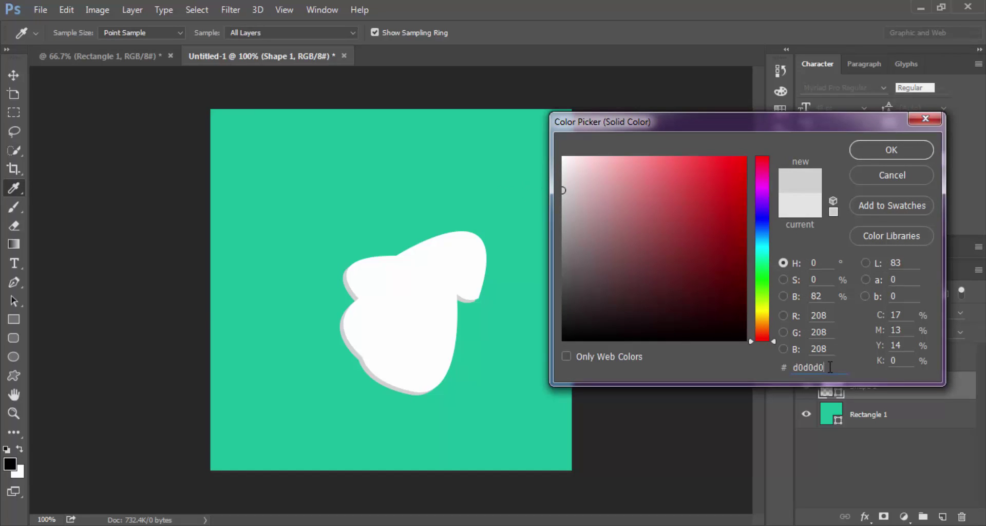
click(895, 149)
click(868, 358)
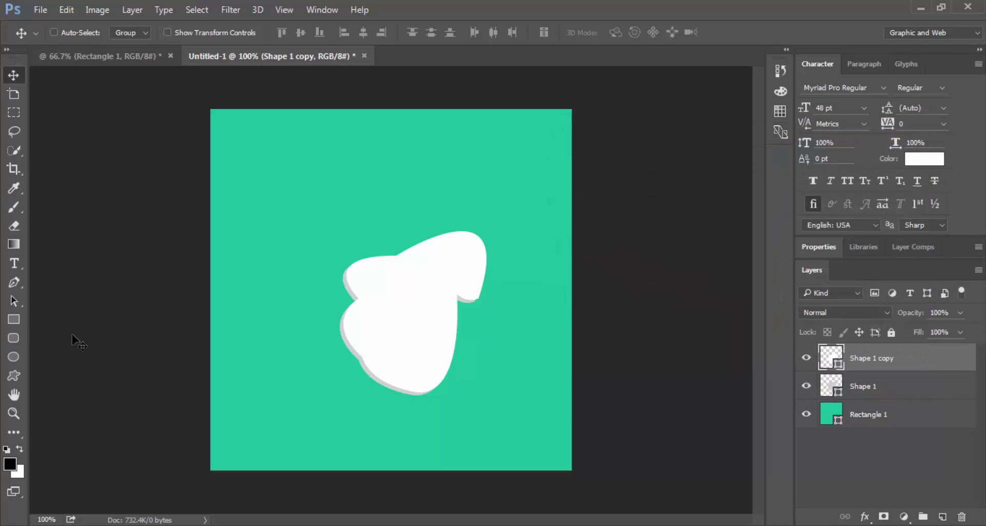
Step: Draw an 81 px circle on the egg white and fill it yellow f1c40f
click(13, 357)
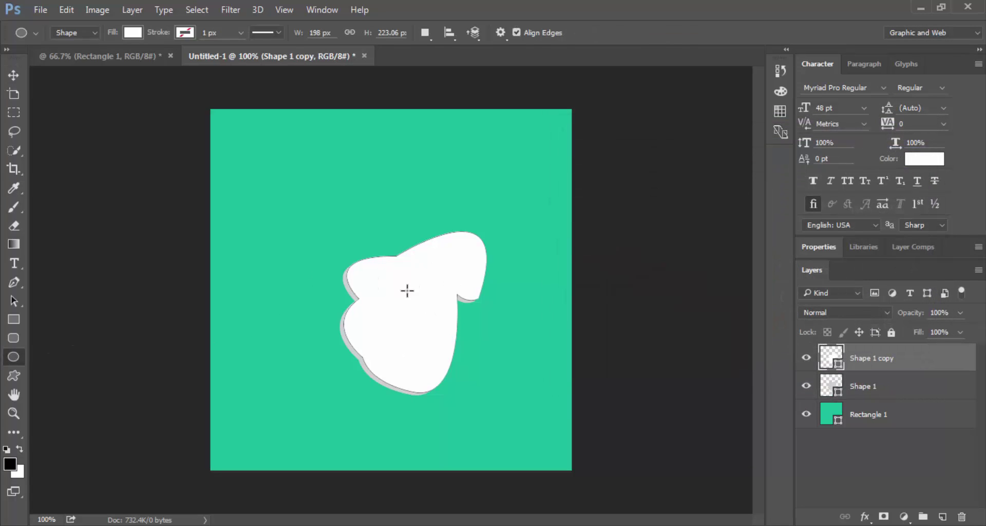
drag(381, 279, 432, 323)
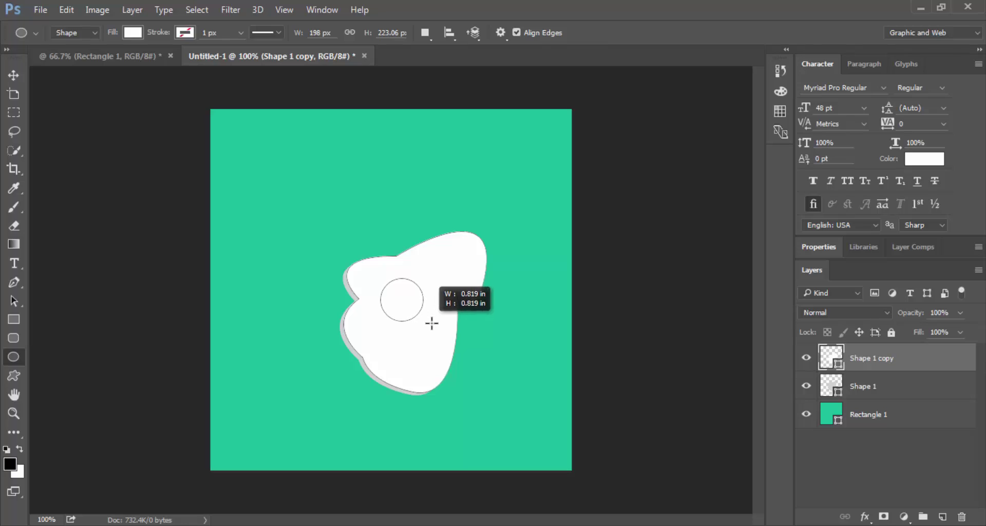
drag(431, 324, 450, 337)
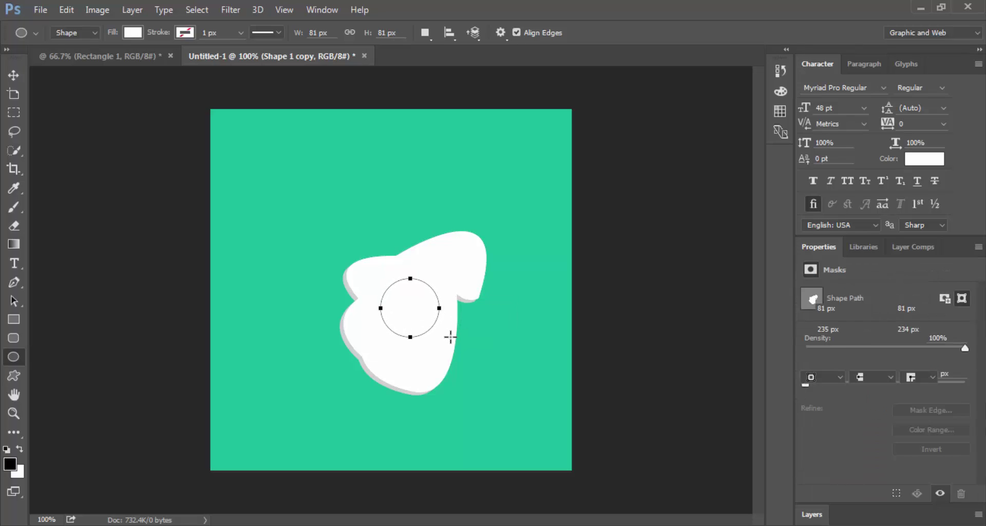
click(821, 515)
double_click(827, 351)
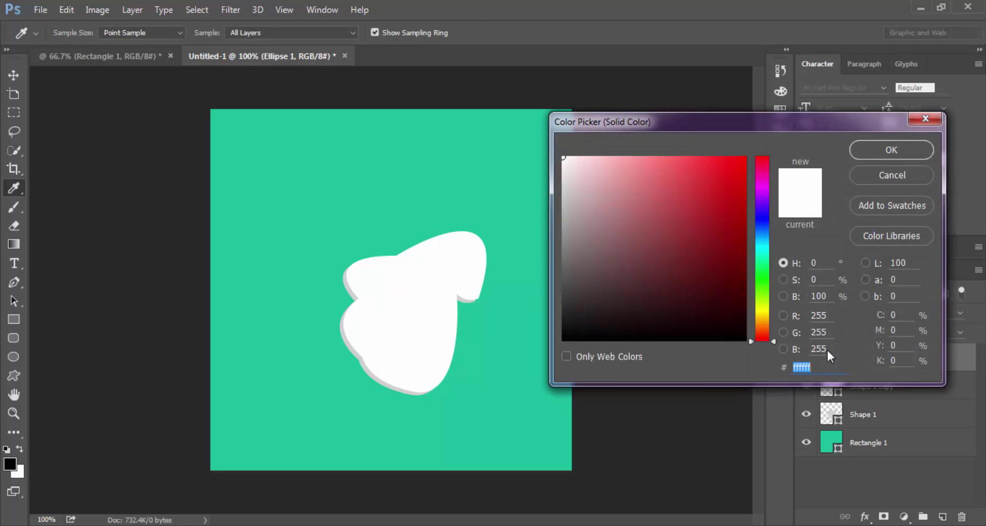
text(f)
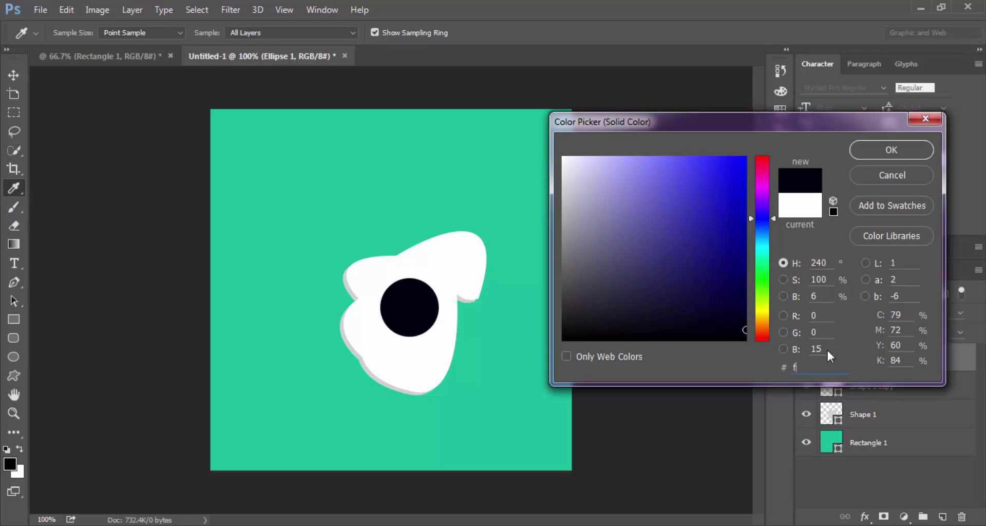
text(1c)
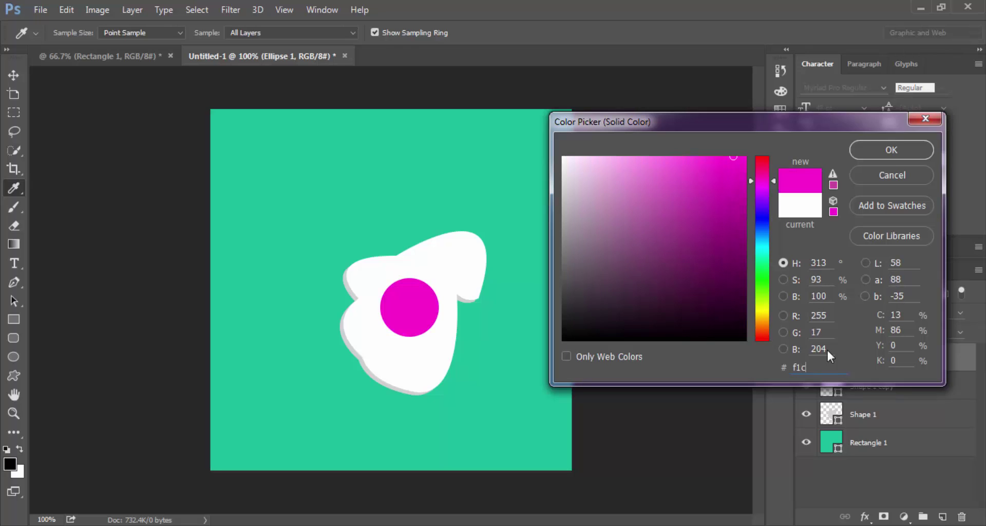
text(40f)
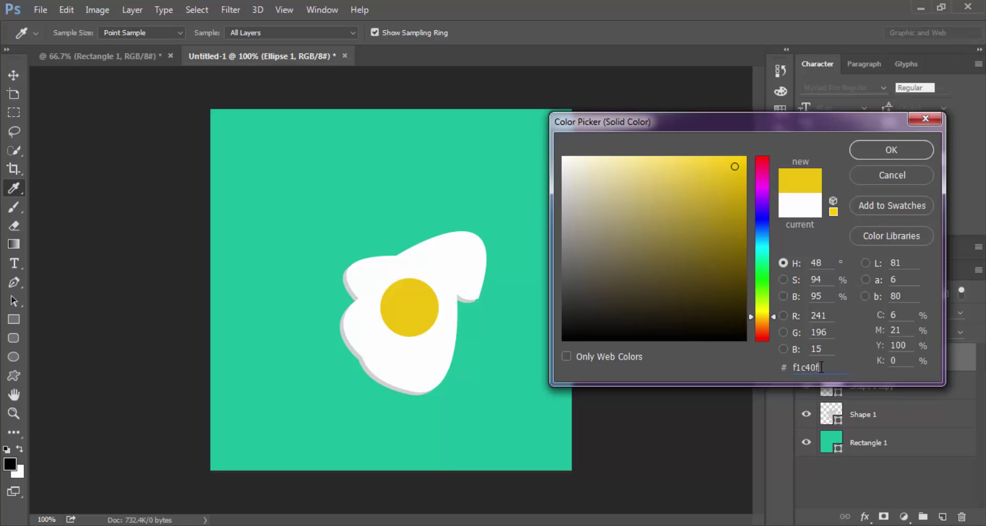
click(891, 150)
Step: Nudge the yolk into place near the egg white's middle
key(v)
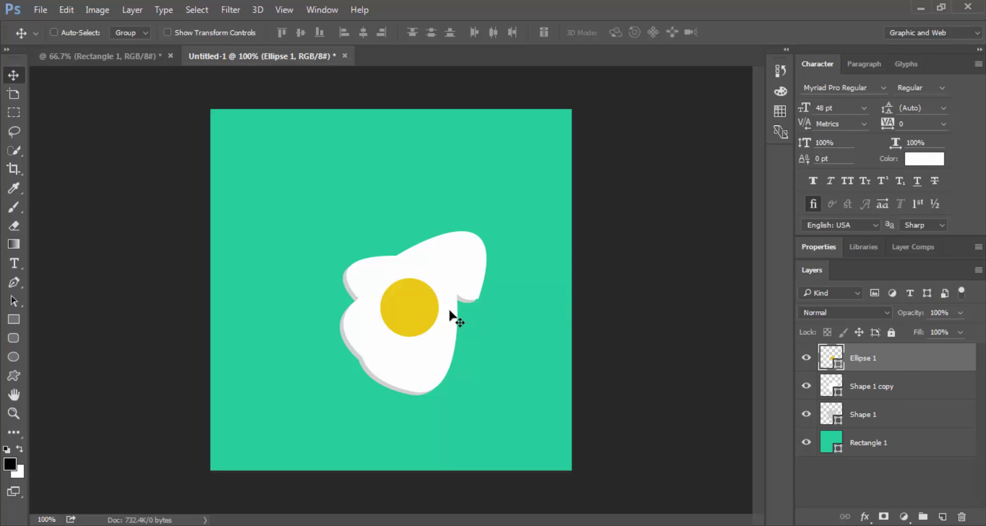
drag(419, 310, 412, 315)
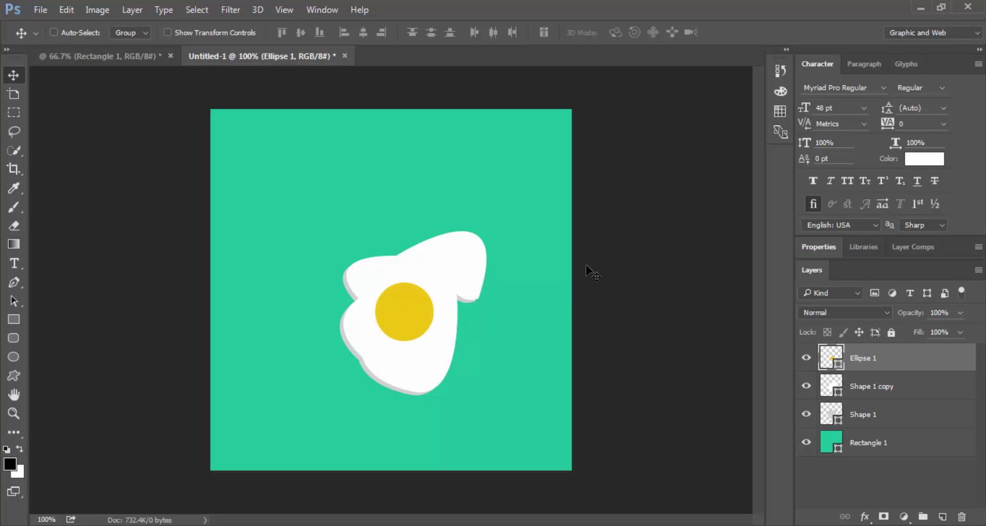
key(Down)
key(Down)
key(Down)
key(Right)
key(Right)
key(Right)
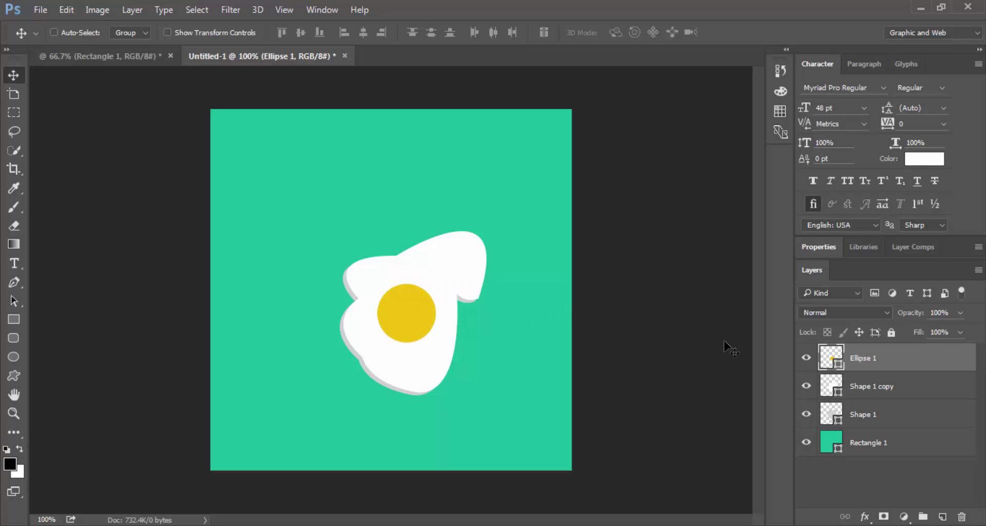
Step: Duplicate the yolk layer and give the lower Ellipse 1 a darker yellow
right_click(873, 359)
click(672, 146)
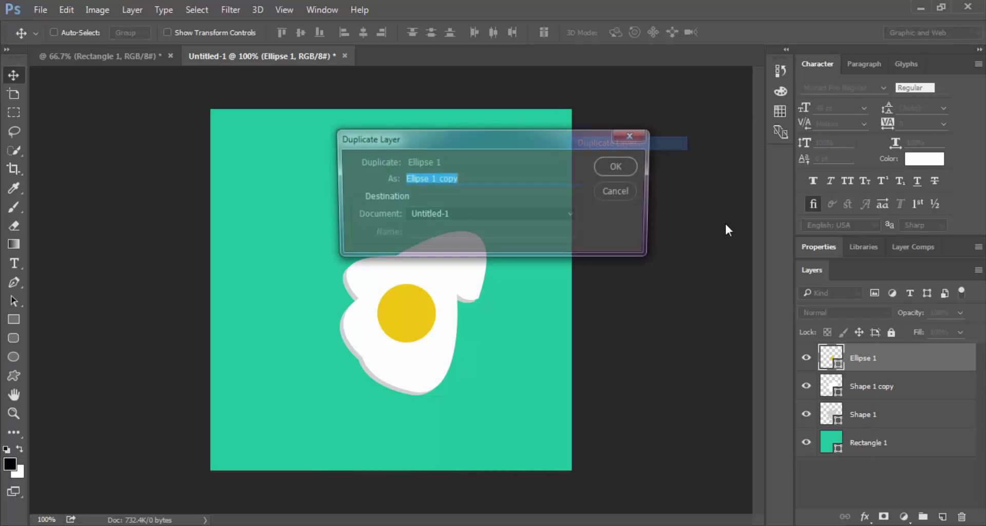
click(620, 167)
double_click(834, 383)
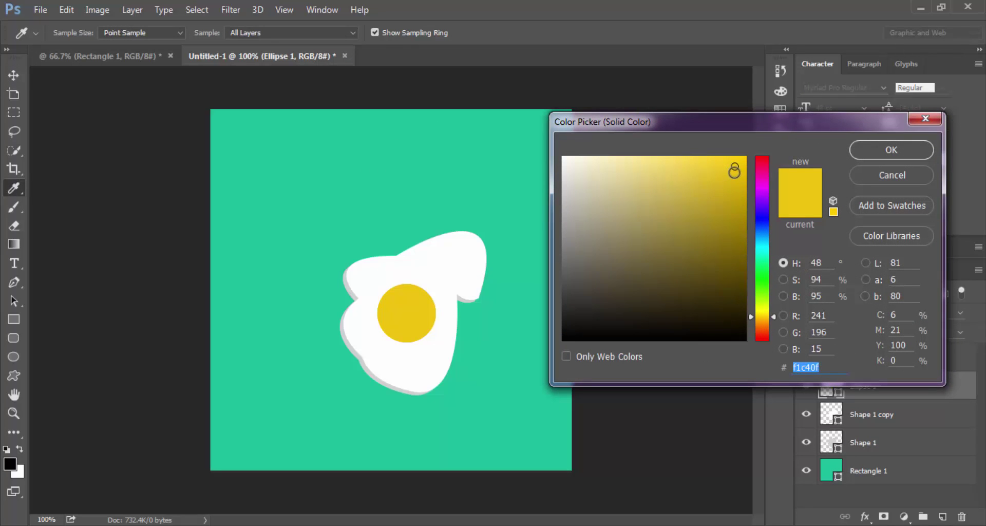
click(735, 172)
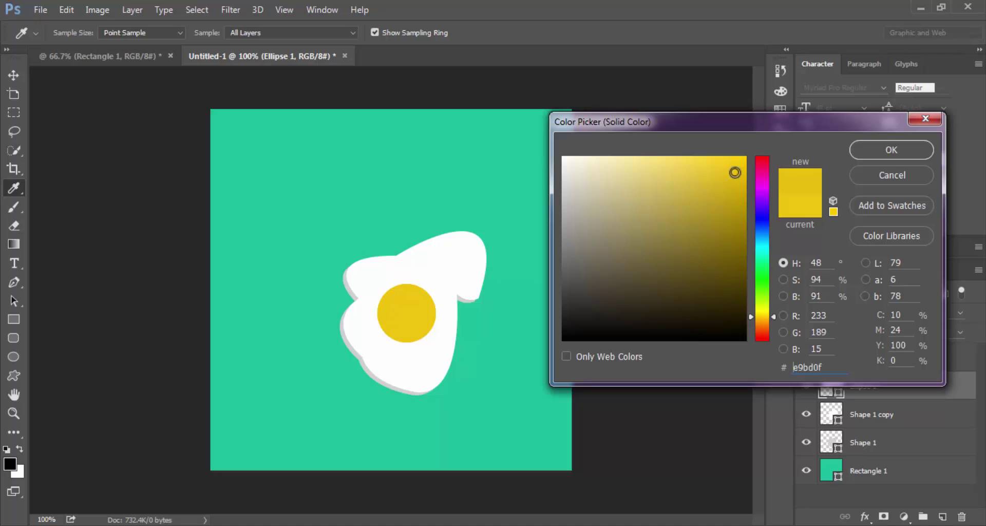
click(897, 148)
Step: Offset the darker yolk slightly as a shadow and reopen its colour settings
key(shift+Left)
key(shift+Down)
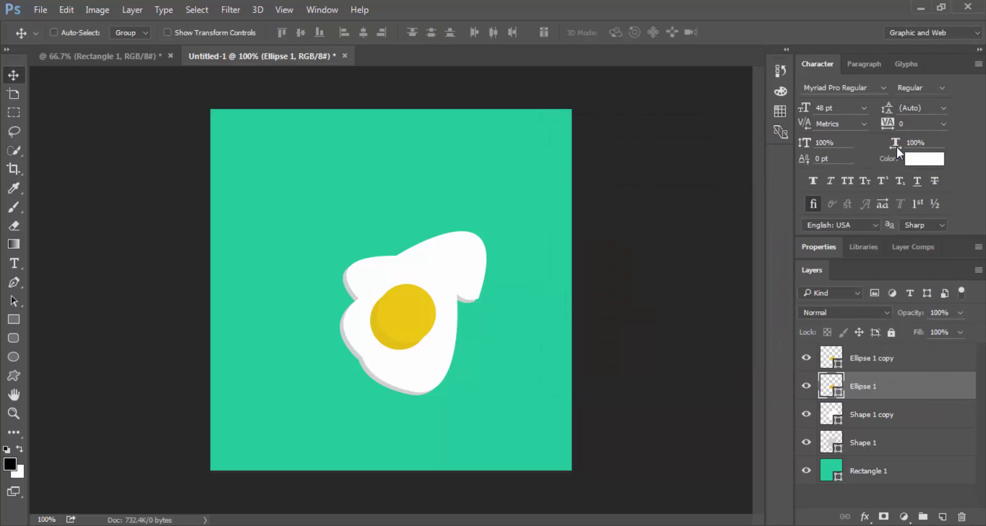
key(Right)
key(Right)
key(shift+Right)
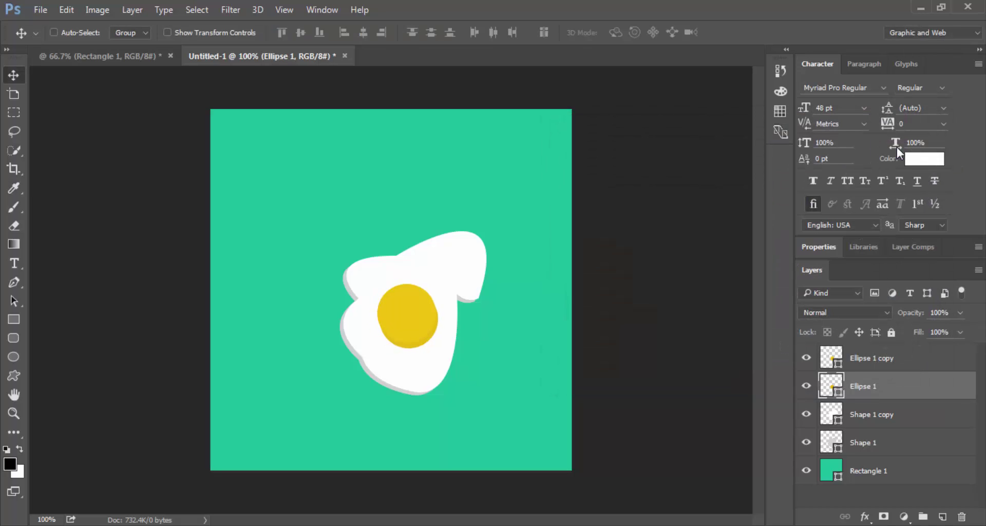
key(Right)
key(Right)
key(Left)
key(Up)
key(Up)
key(Left)
key(Left)
key(Up)
double_click(832, 386)
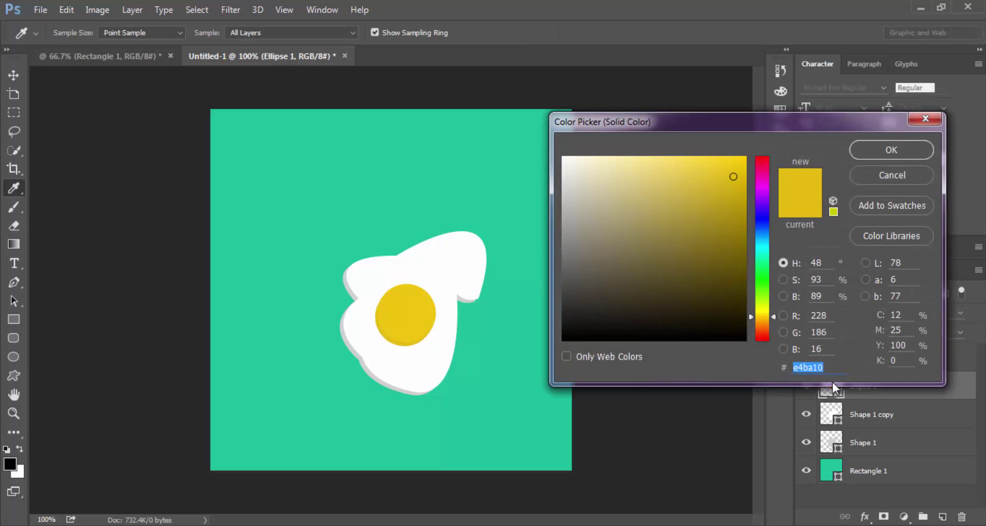
click(829, 363)
Step: Apply the darker yolk colour, then group Shape 1 through Ellipse 1 copy as 'EGG'
click(889, 143)
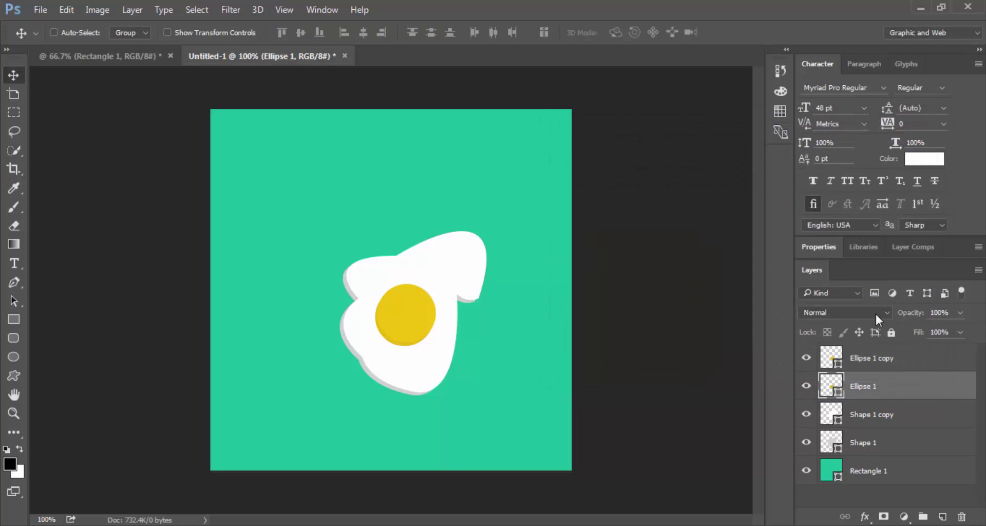
click(859, 366)
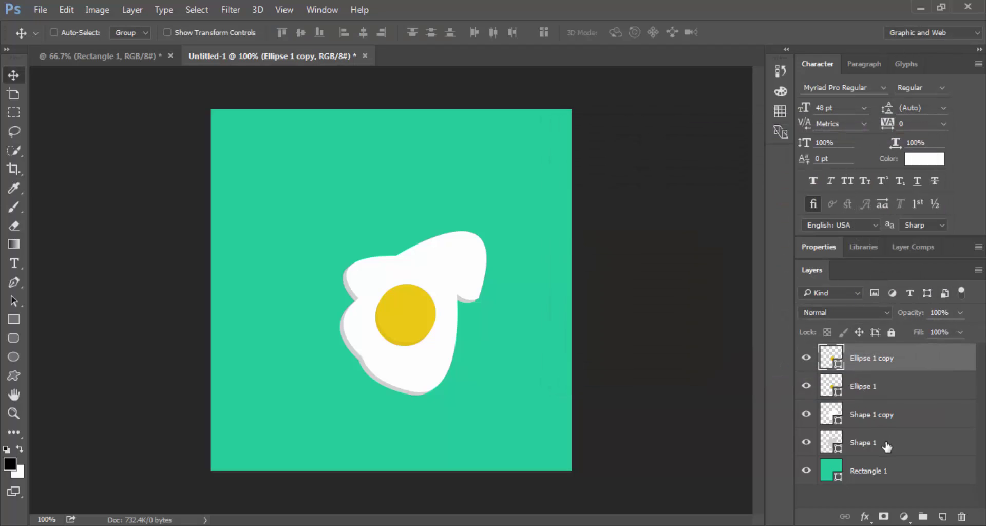
shift+click(885, 443)
click(923, 516)
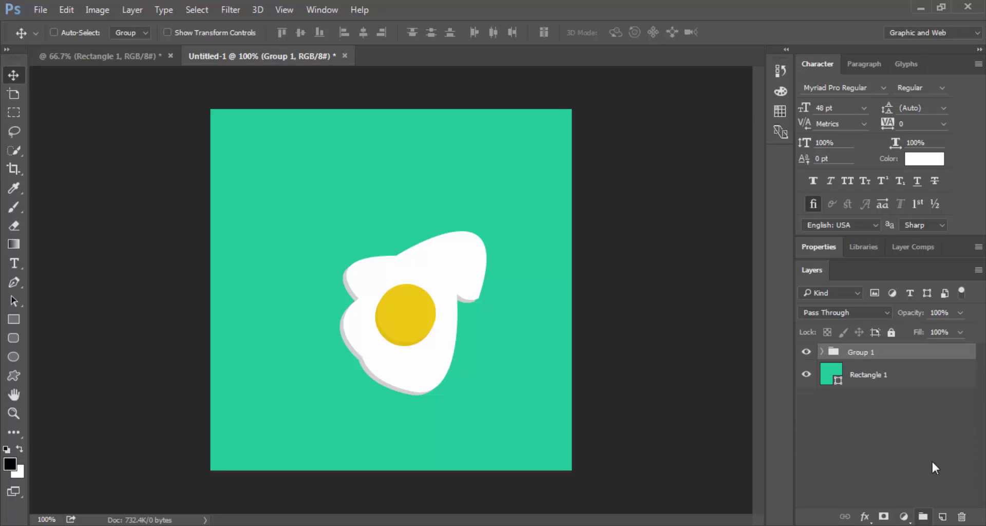
double_click(863, 352)
text(EGGS)
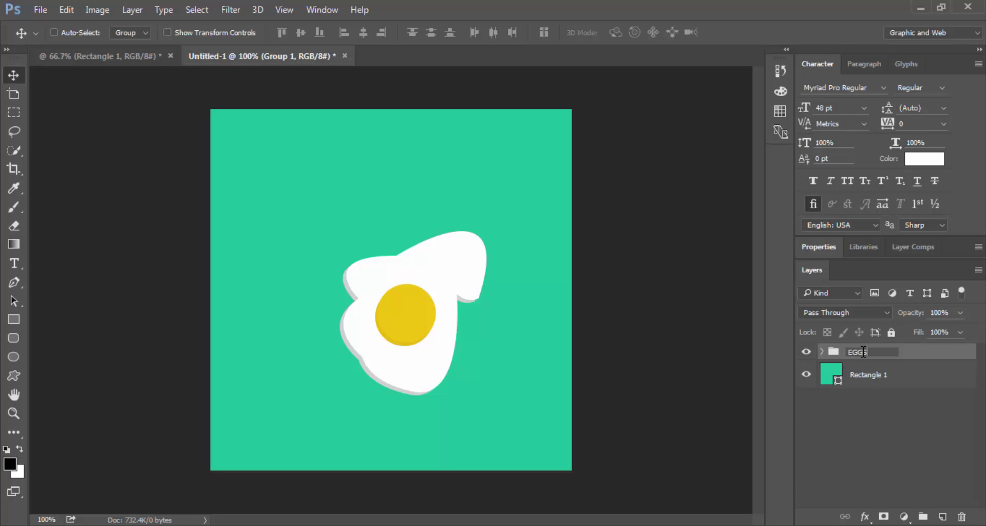
key(Return)
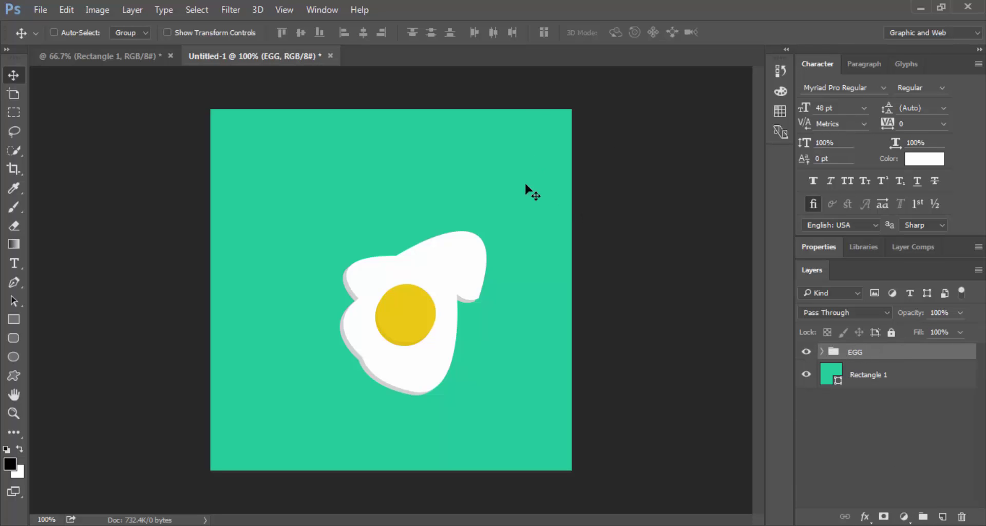
Step: Draw a tall 345×570 px rectangle on Artboard 1
click(132, 53)
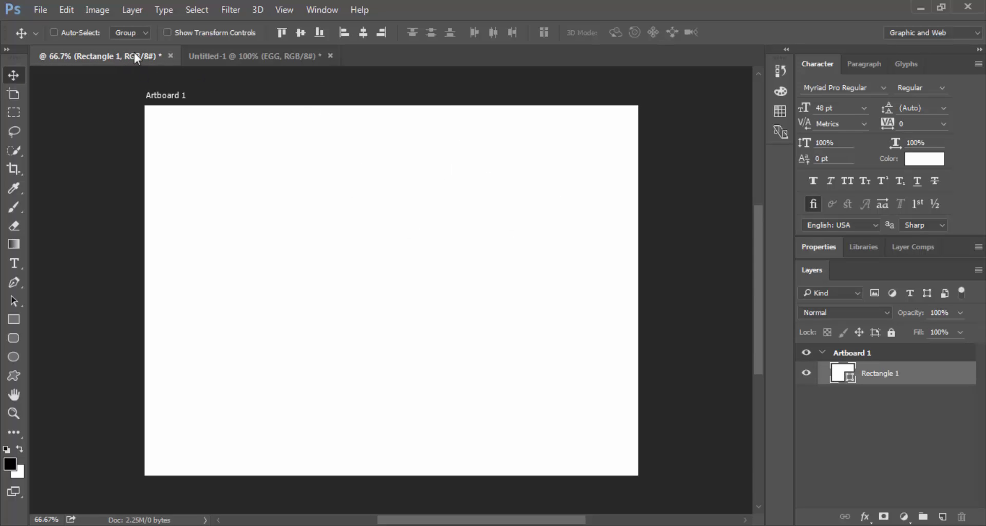
click(13, 316)
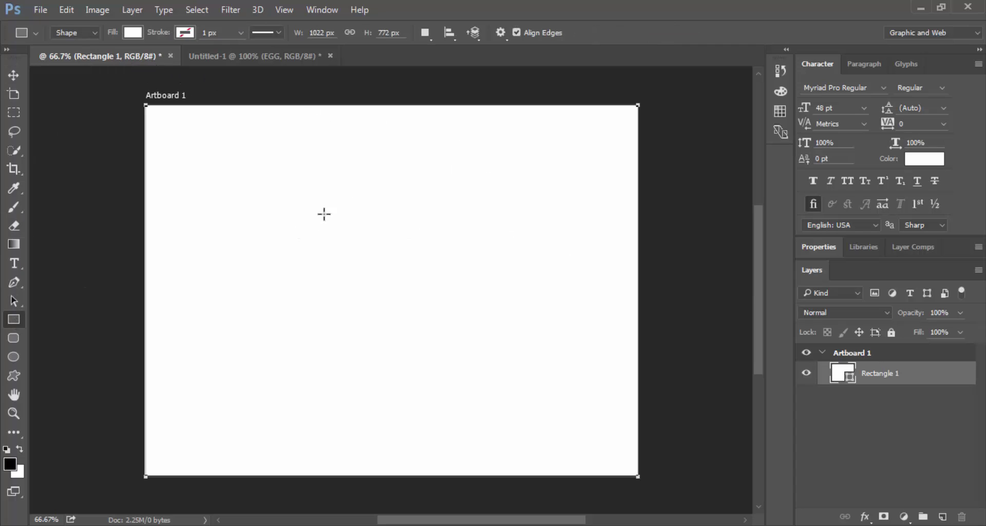
click(313, 167)
click(515, 225)
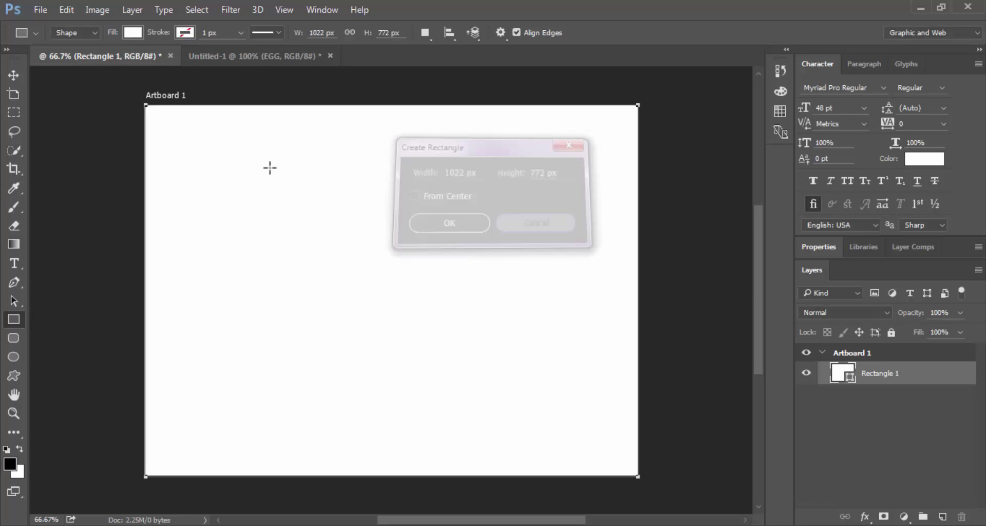
mouse_move(288, 165)
mouse_down()
mouse_move(484, 421)
mouse_move(453, 439)
mouse_up()
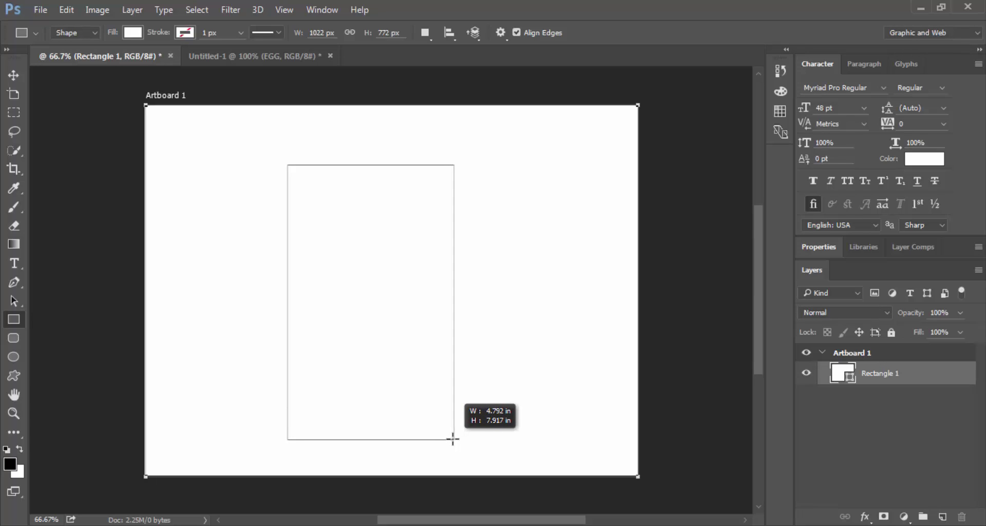
Step: Commit the rectangle and open the Color Picker for Rectangle 2's fill
key(v)
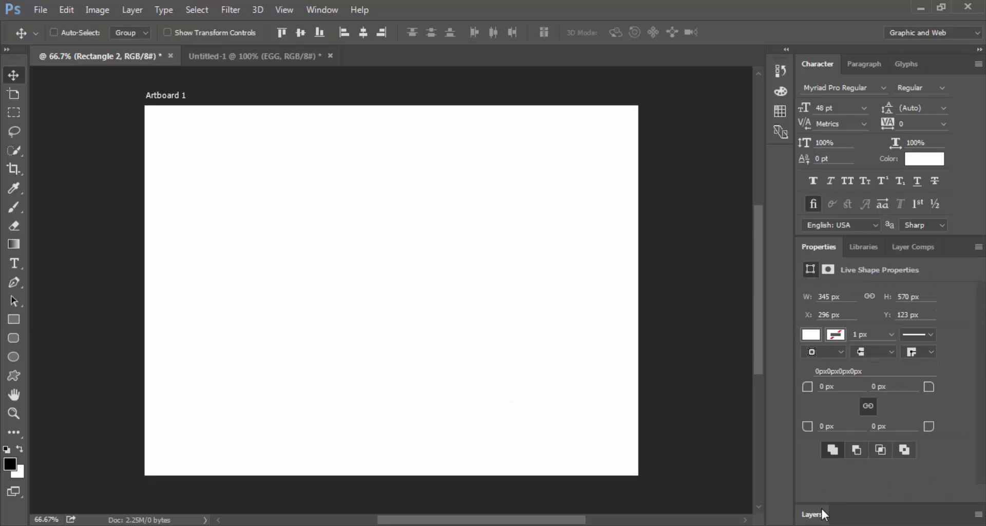
click(822, 512)
double_click(842, 372)
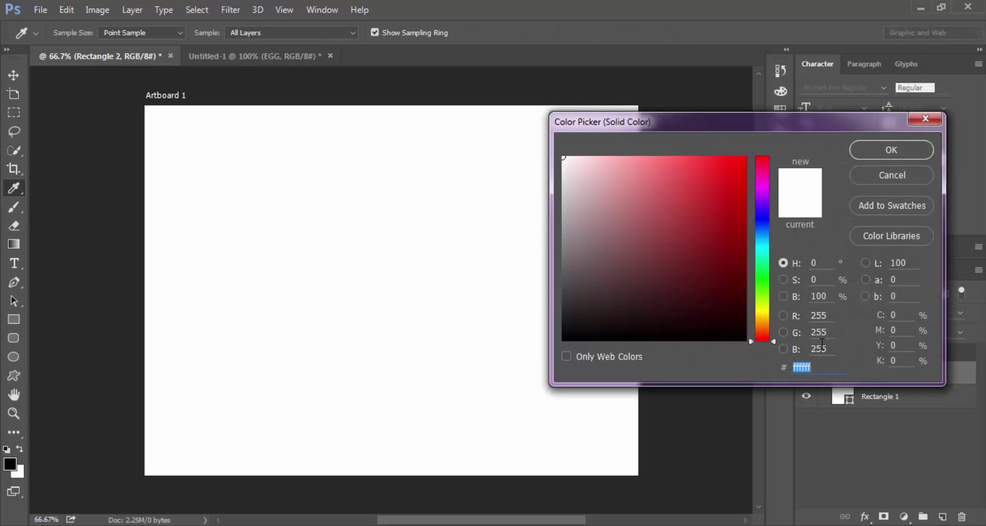
Step: Fill Rectangle 2 with 3498db and centre it horizontally and vertically on Rectangle 1
text(3498db)
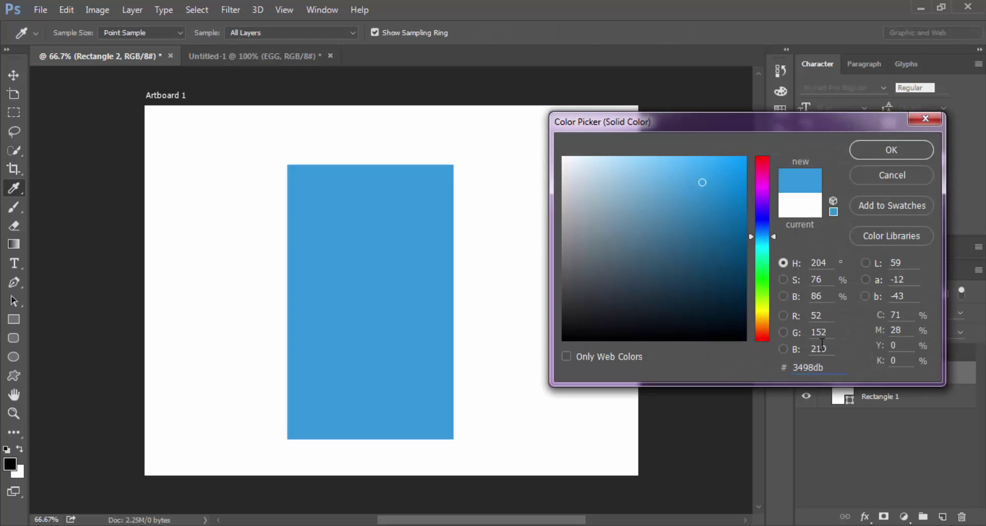
key(Return)
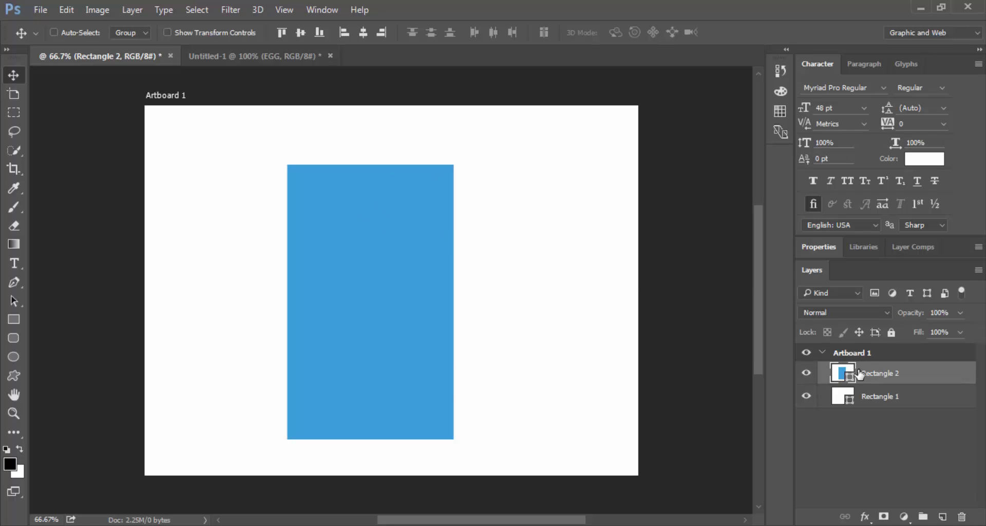
shift+click(873, 396)
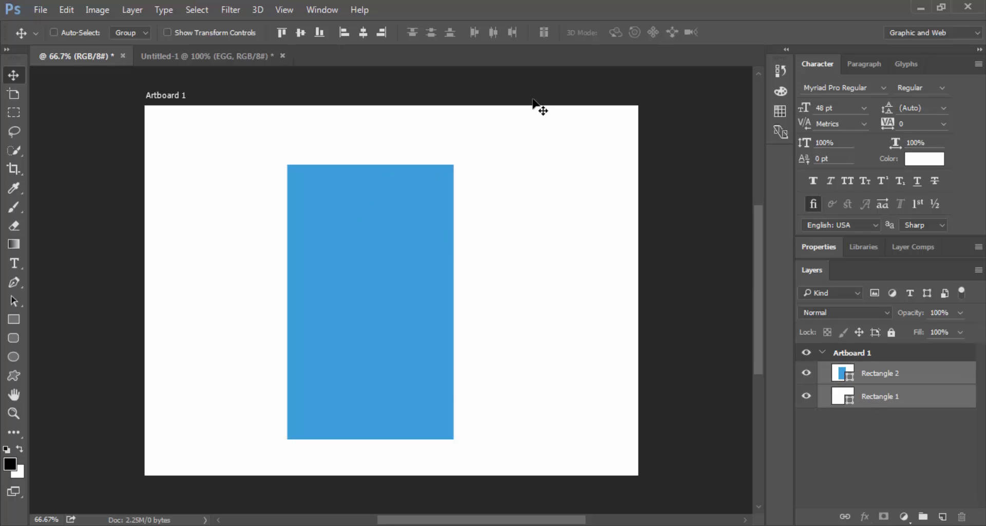
click(361, 34)
click(301, 32)
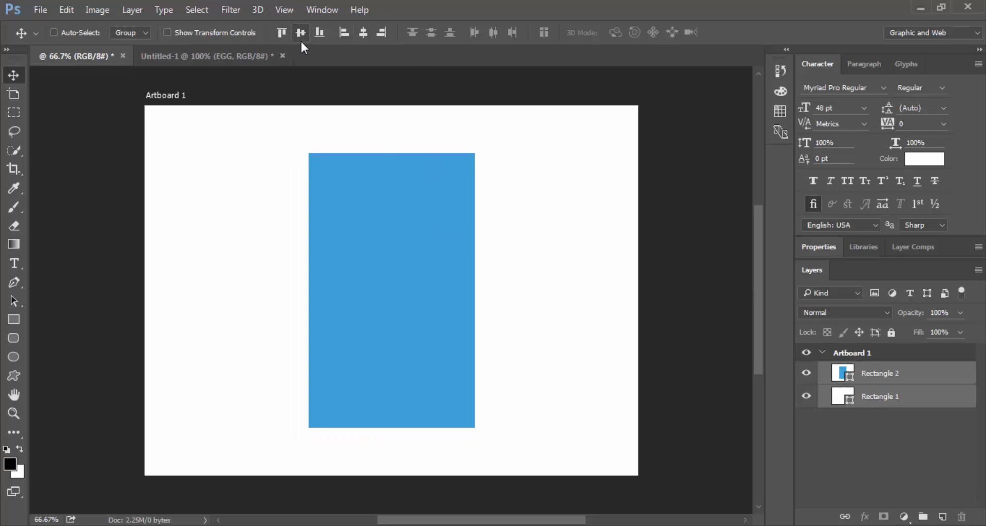
click(876, 375)
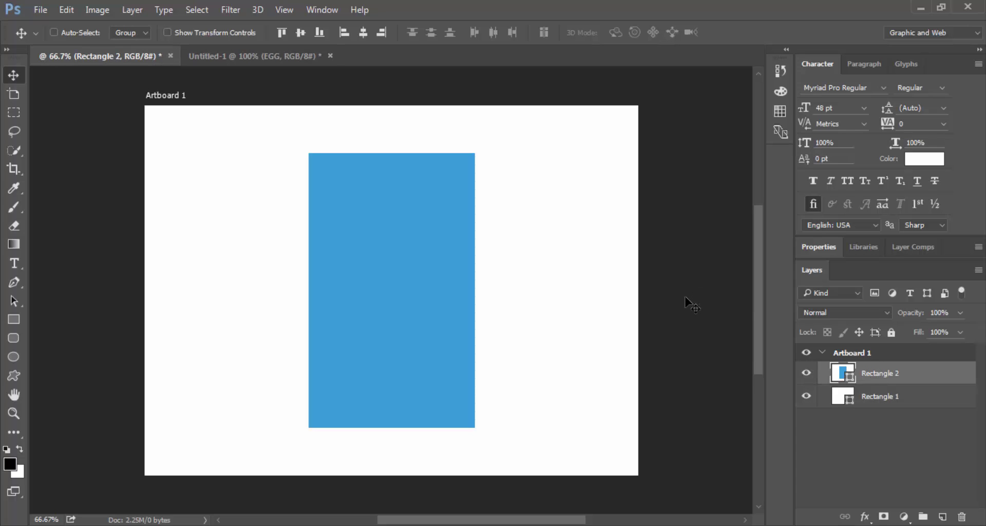
Step: Add a Gradient Overlay to Rectangle 2 with its right stop set to 3498db
click(865, 517)
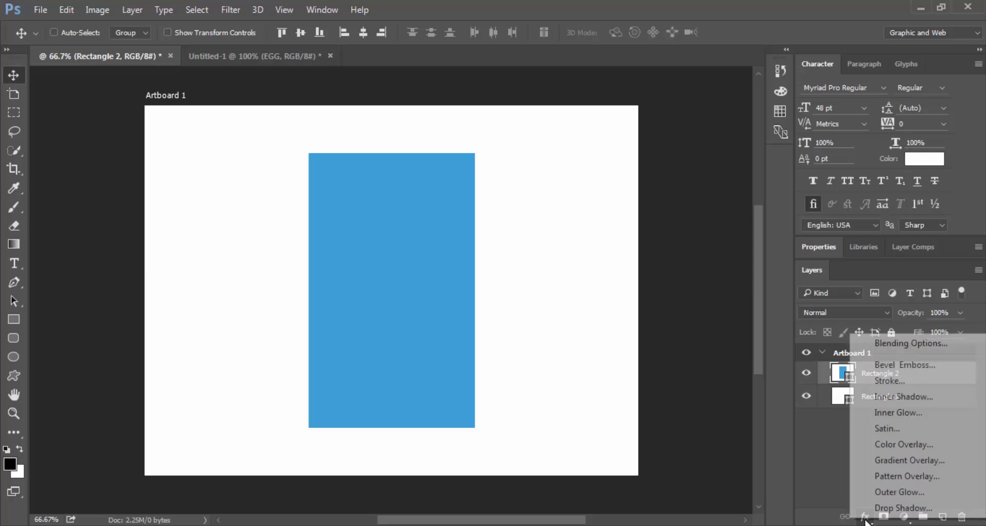
click(907, 459)
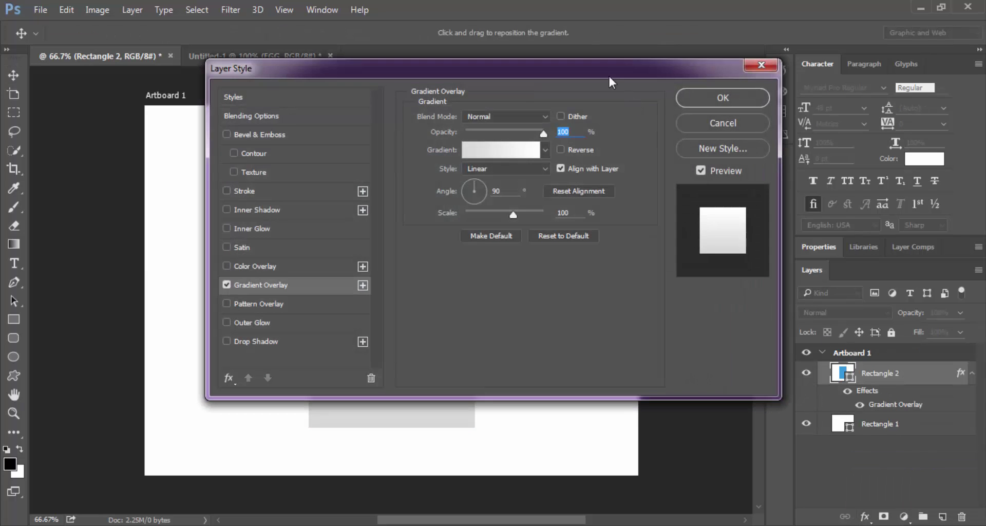
drag(608, 74, 906, 88)
click(820, 166)
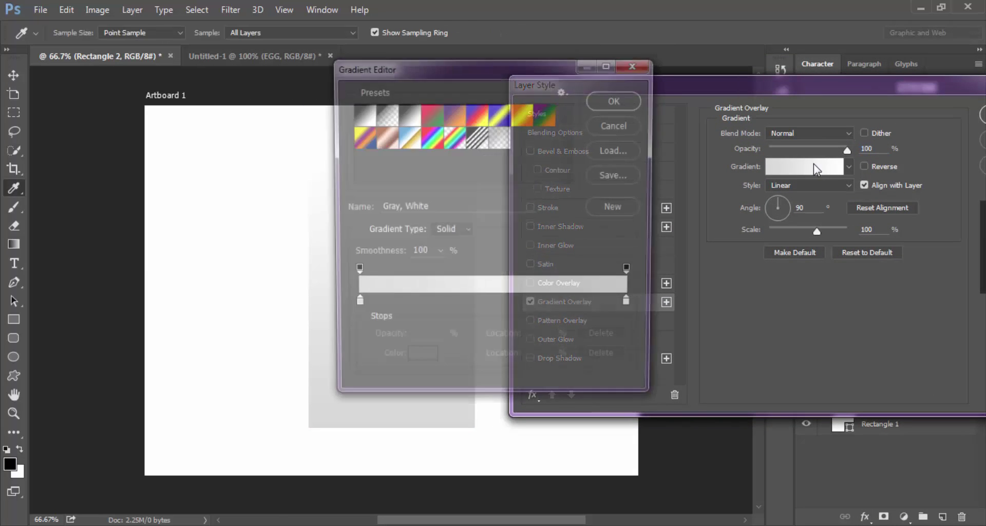
double_click(633, 306)
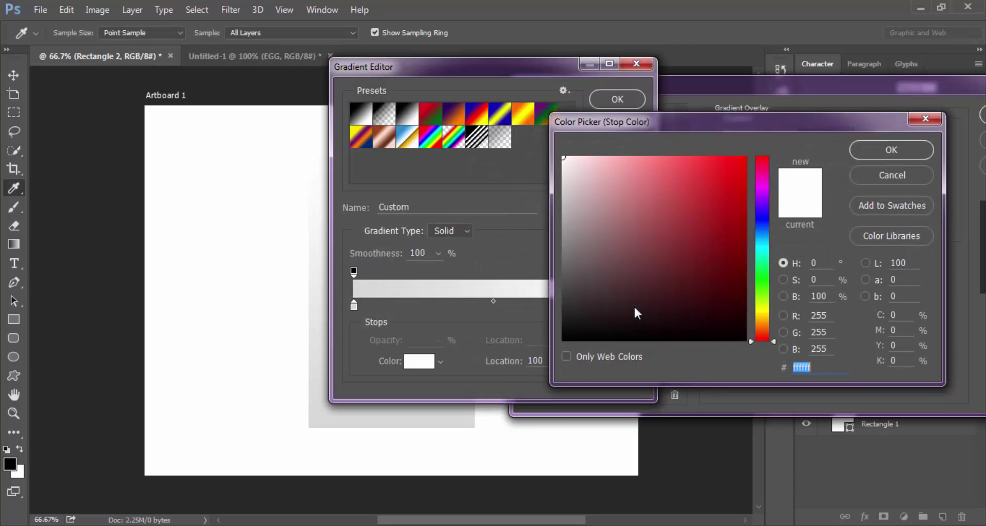
text(3498db)
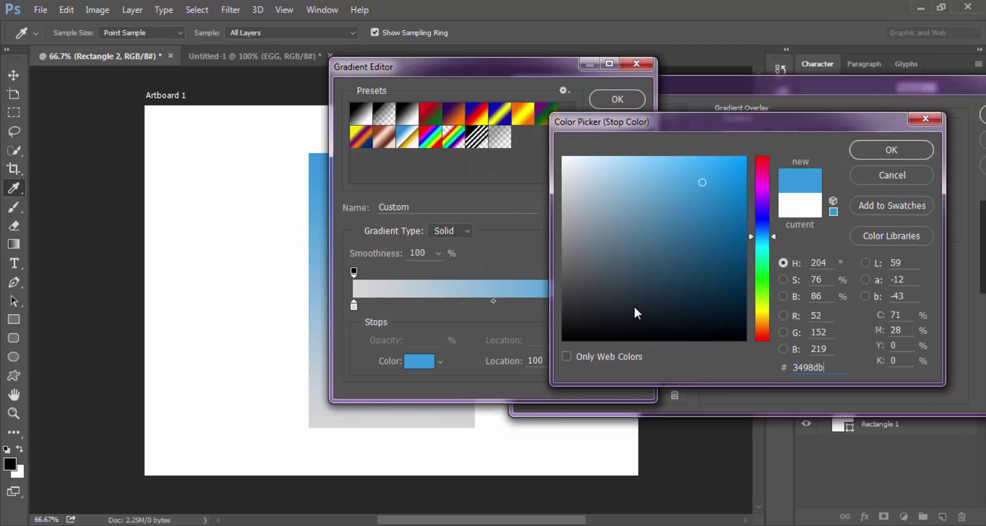
key(Return)
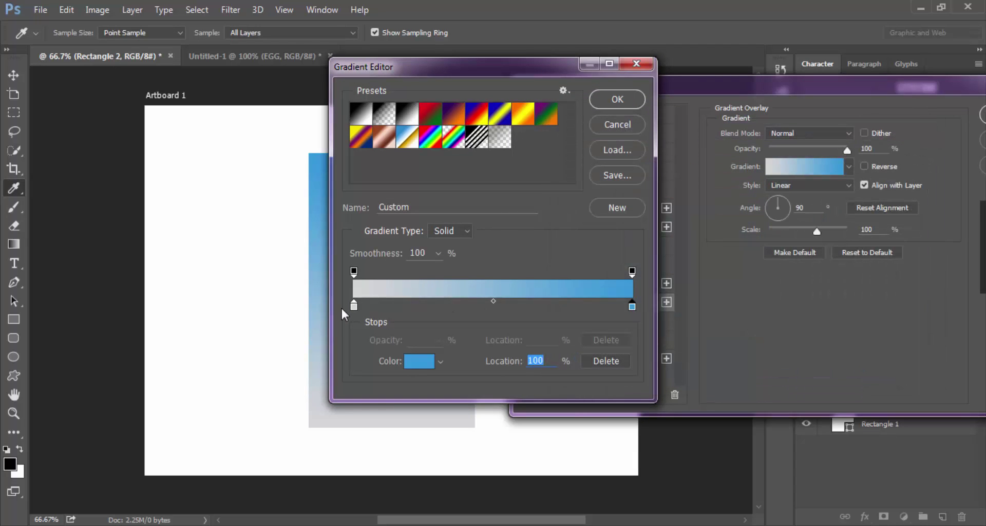
Step: Set the gradient's left stop to deep blue 183cd5 and apply the overlay
double_click(353, 306)
text(3)
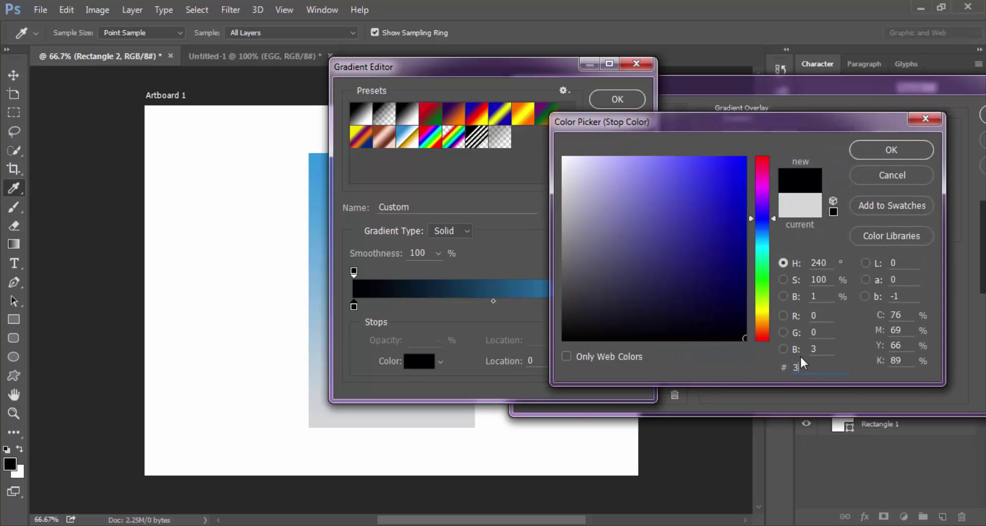
text(498db)
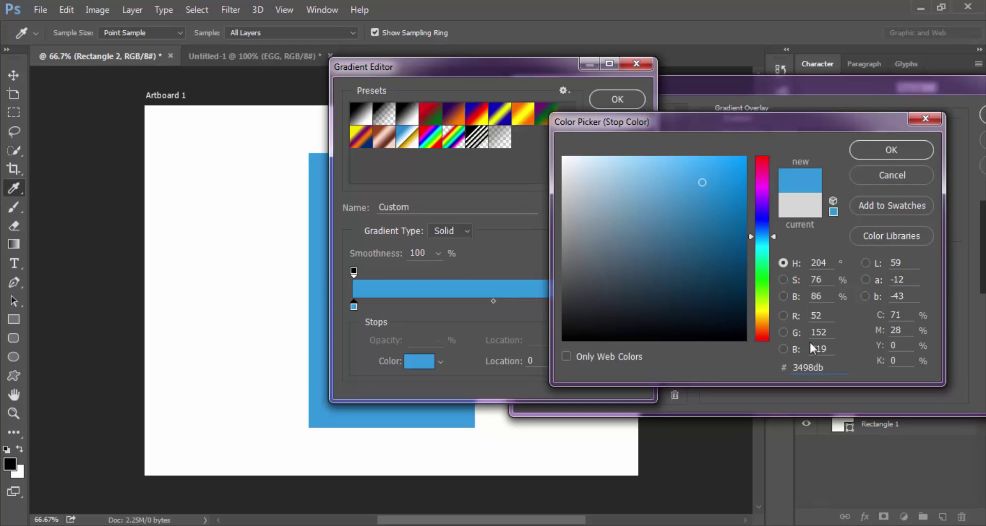
click(760, 226)
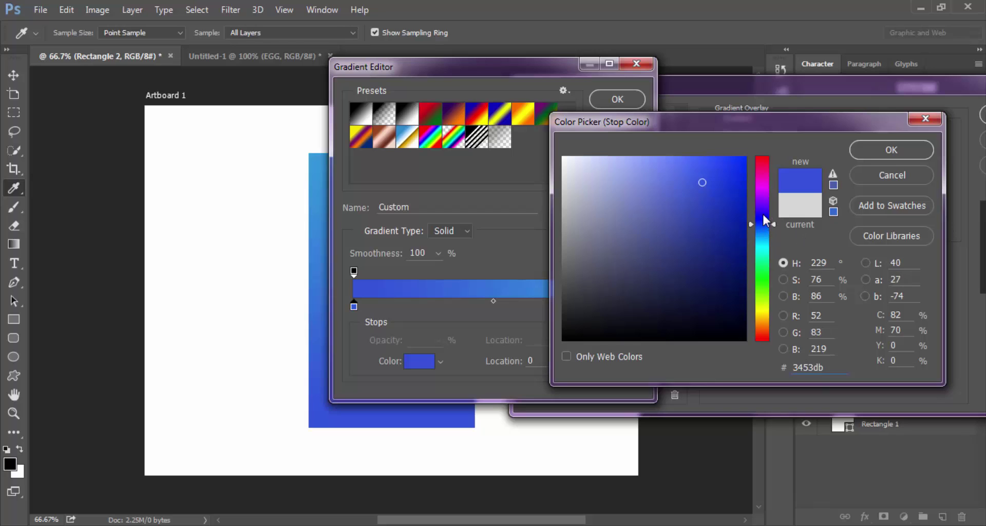
click(726, 186)
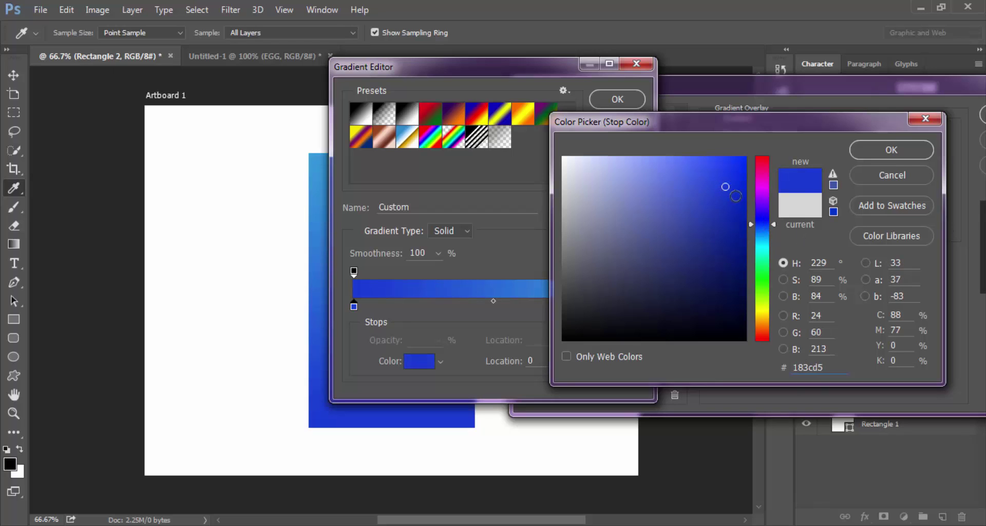
drag(836, 373, 794, 374)
click(883, 153)
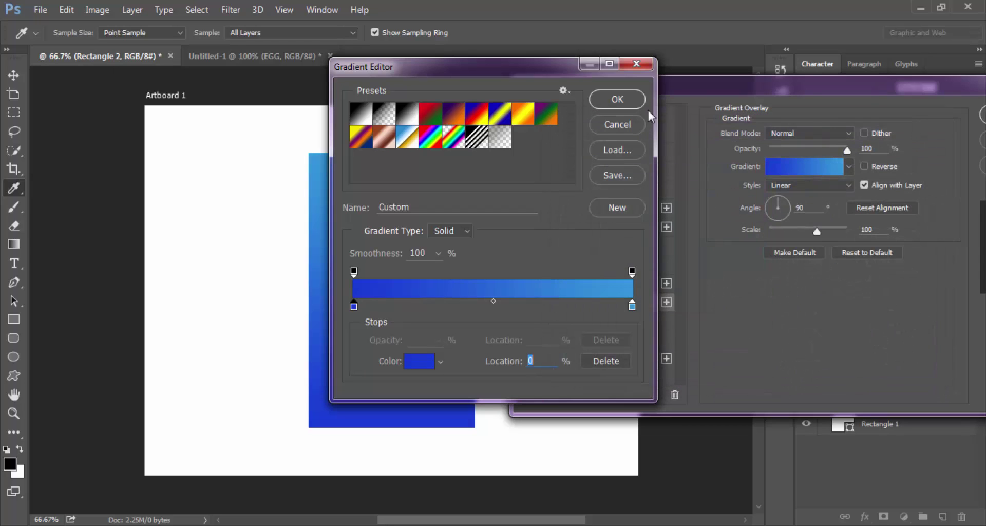
double_click(632, 307)
click(839, 373)
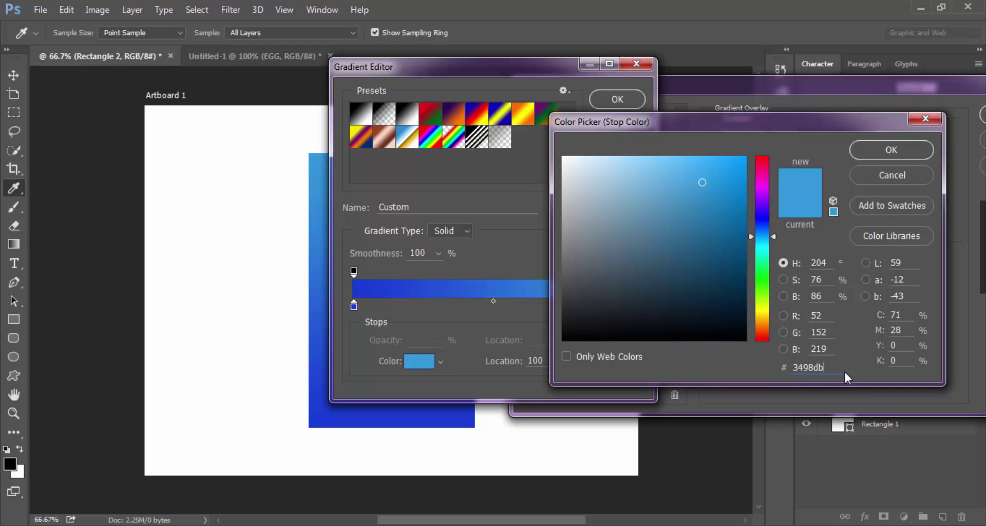
click(871, 149)
click(631, 97)
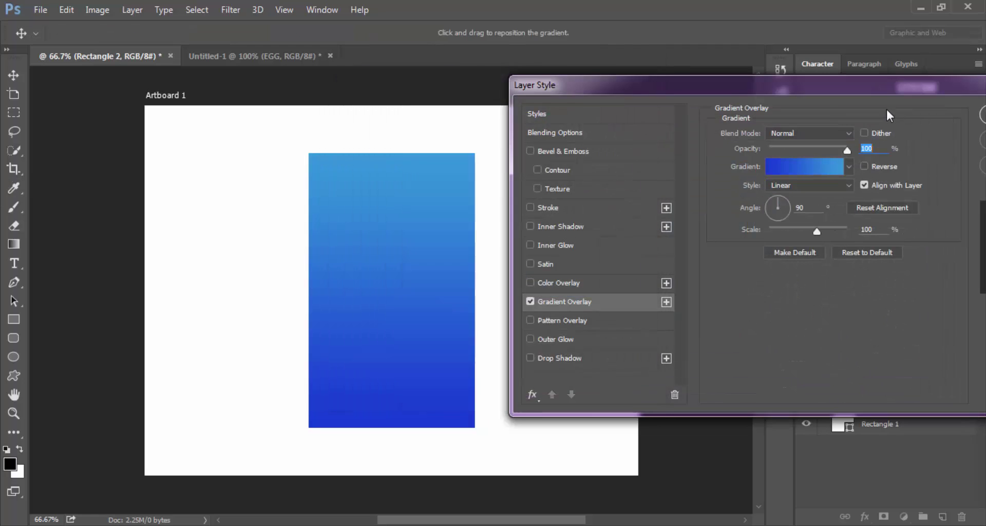
click(876, 125)
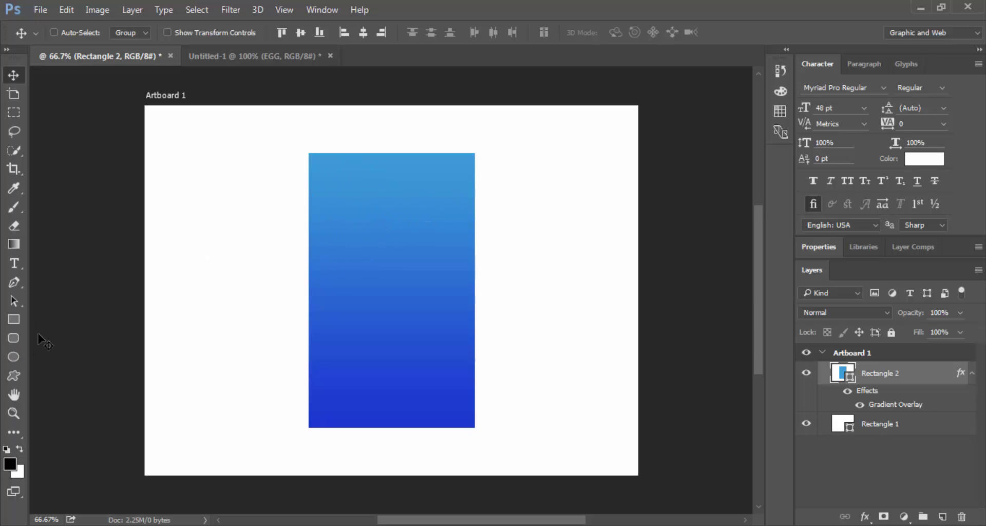
Step: Start a text layer right of the rectangle with a near-black text colour
click(14, 263)
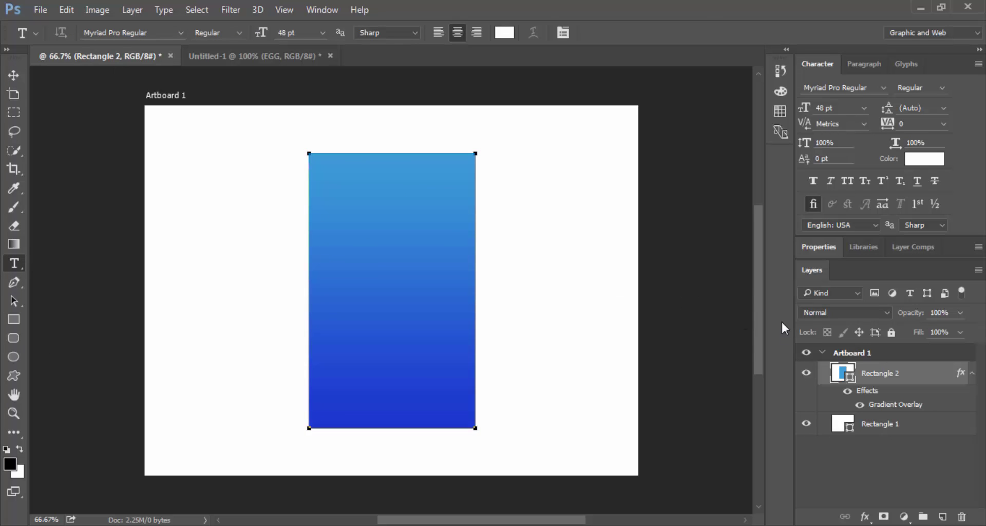
click(511, 195)
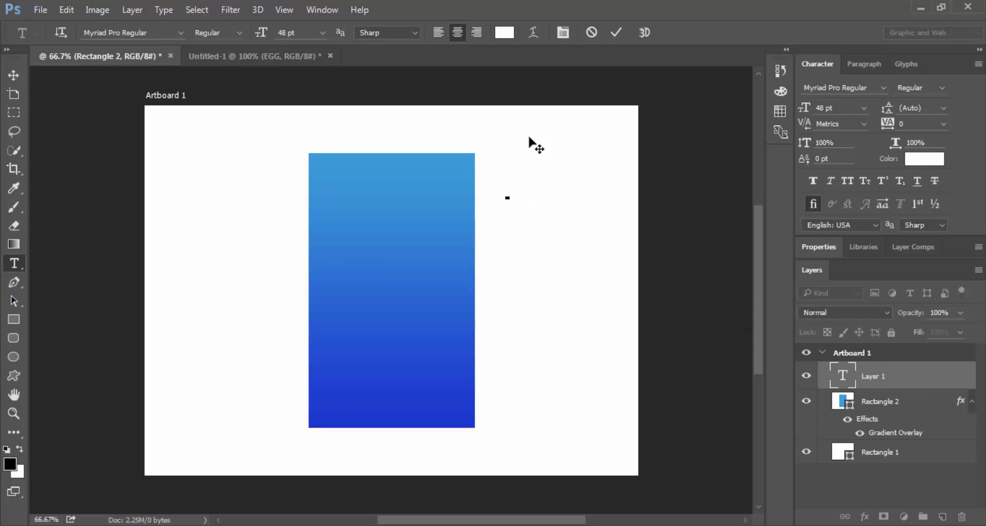
click(504, 32)
drag(657, 216, 543, 318)
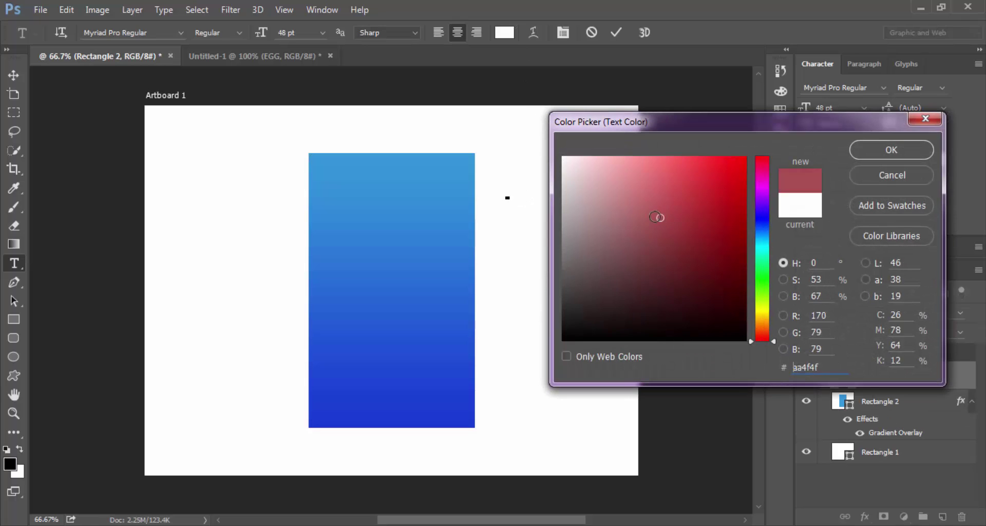
click(880, 142)
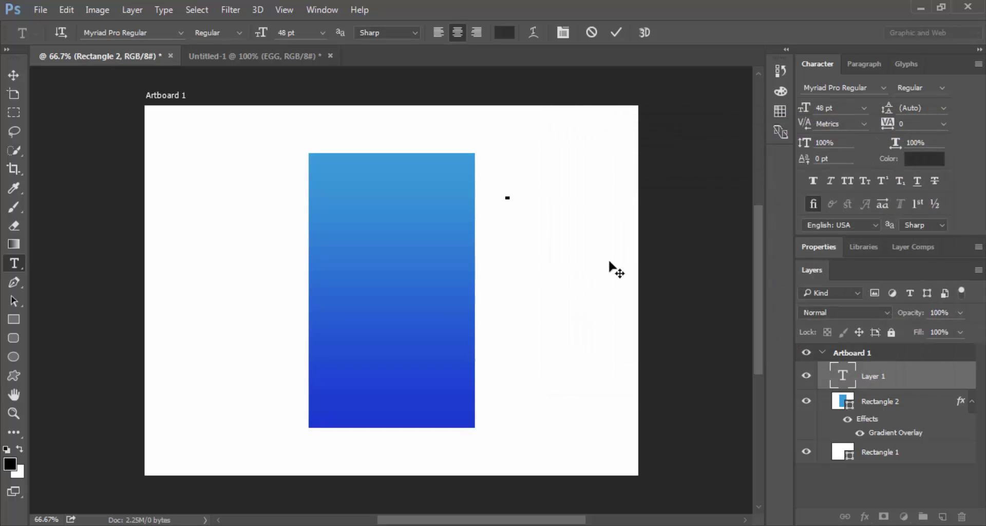
Step: Type the two-line heading 'Congratulation.' / 'You got eegs!' and commit it
text(C)
text(ongratu)
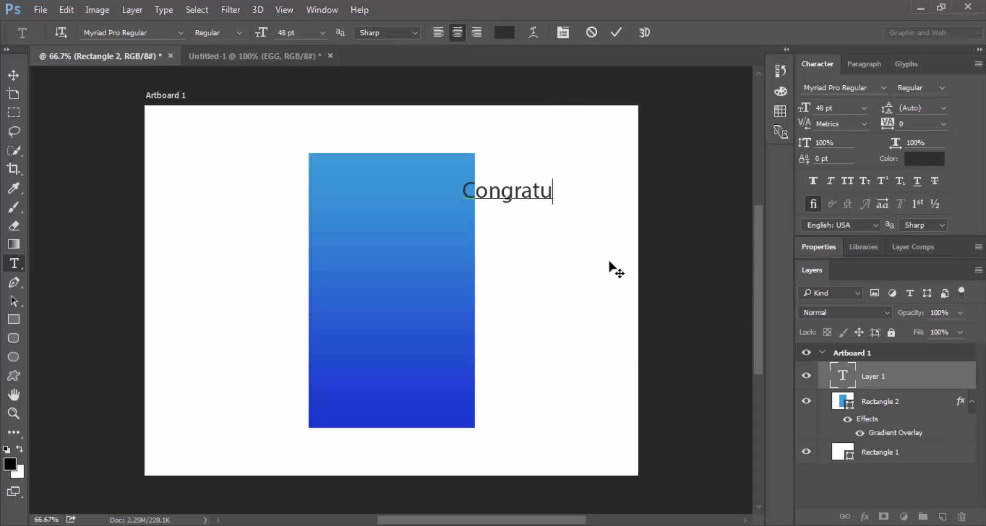
text(lation.)
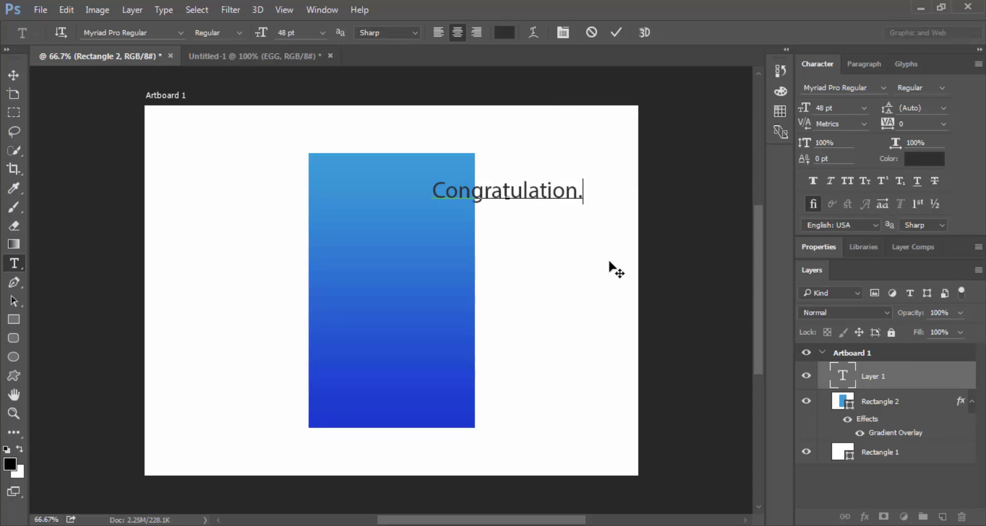
key(Return)
text(You)
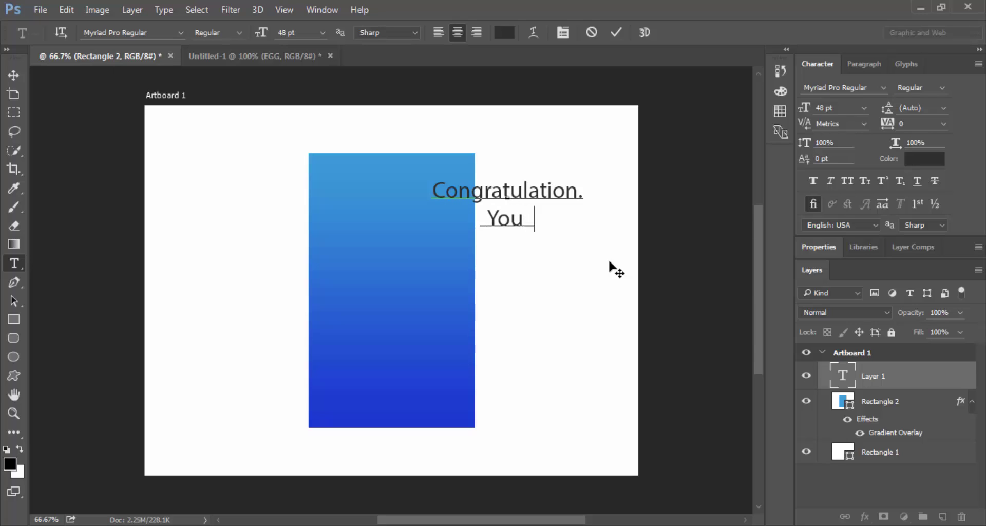
text( got eegs)
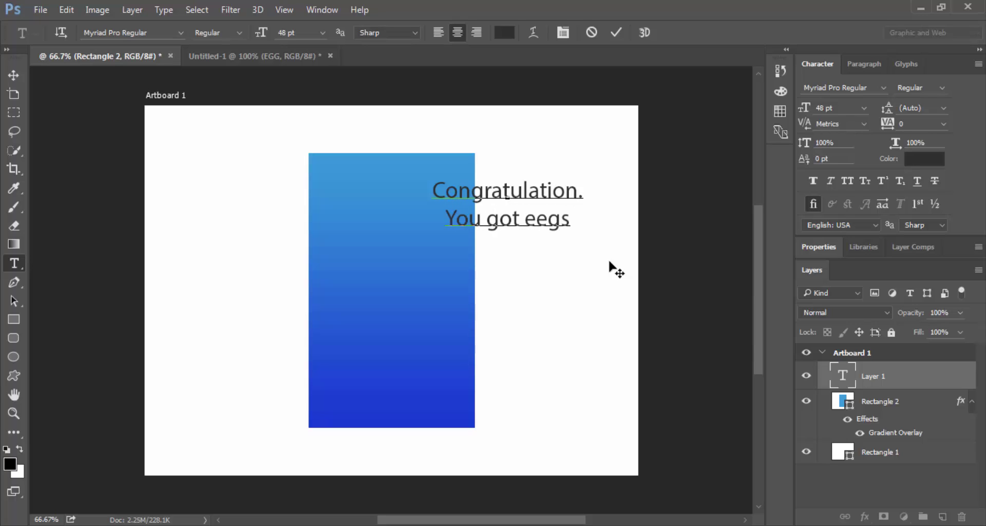
text(!)
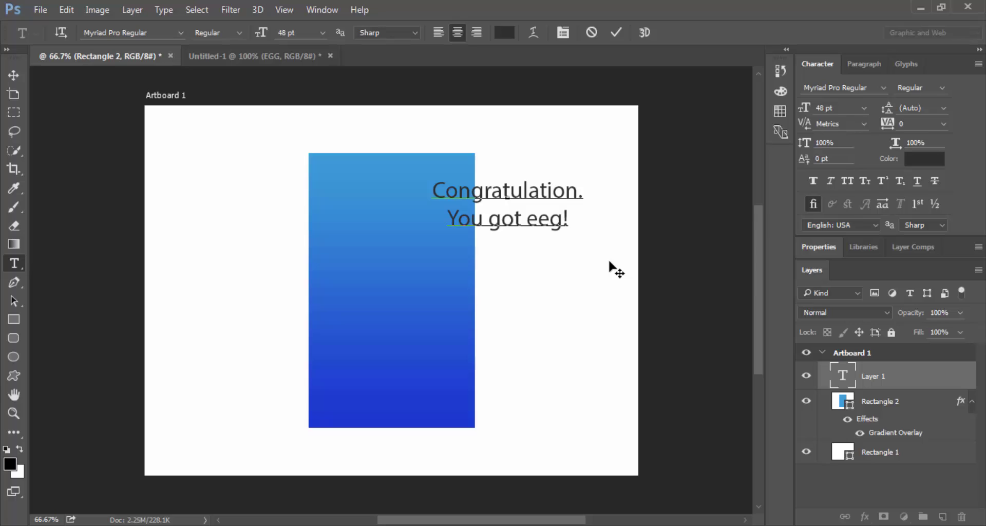
key(ctrl)
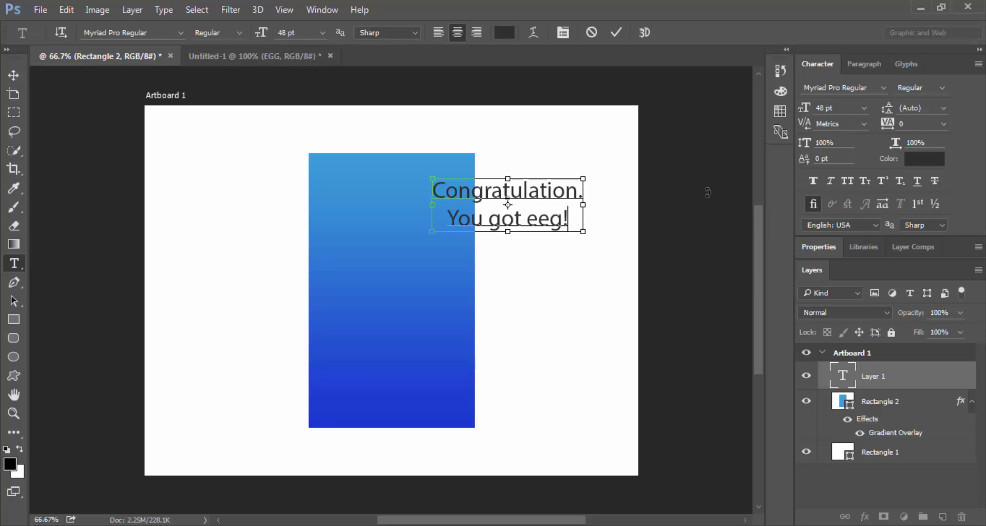
key(ctrl+a)
Step: Move the heading onto the blue rectangle and set its size to 30 pt
click(615, 32)
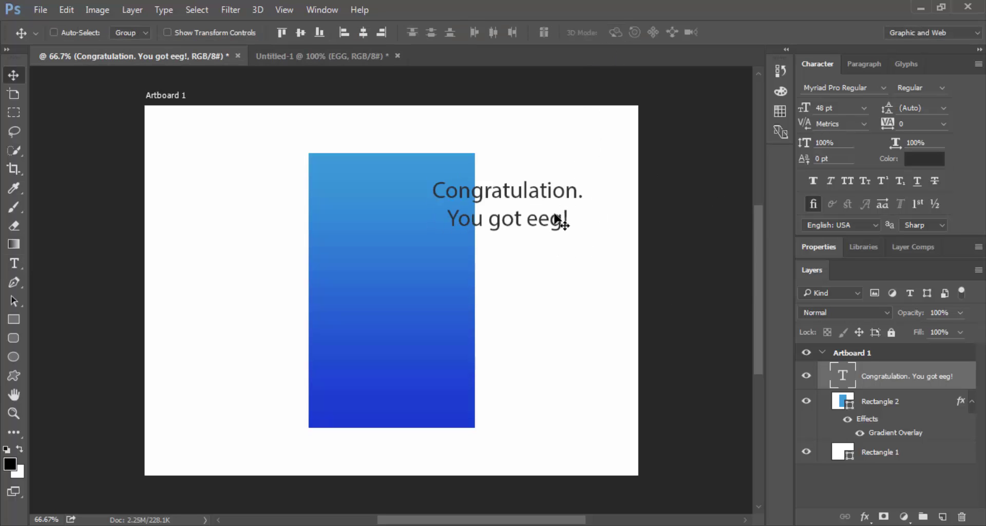
drag(556, 220, 440, 213)
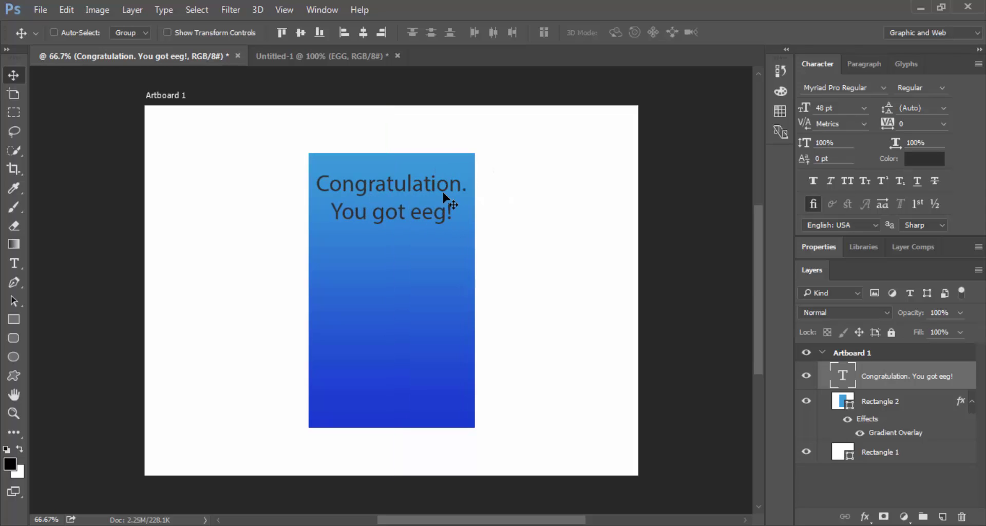
key(t)
click(322, 32)
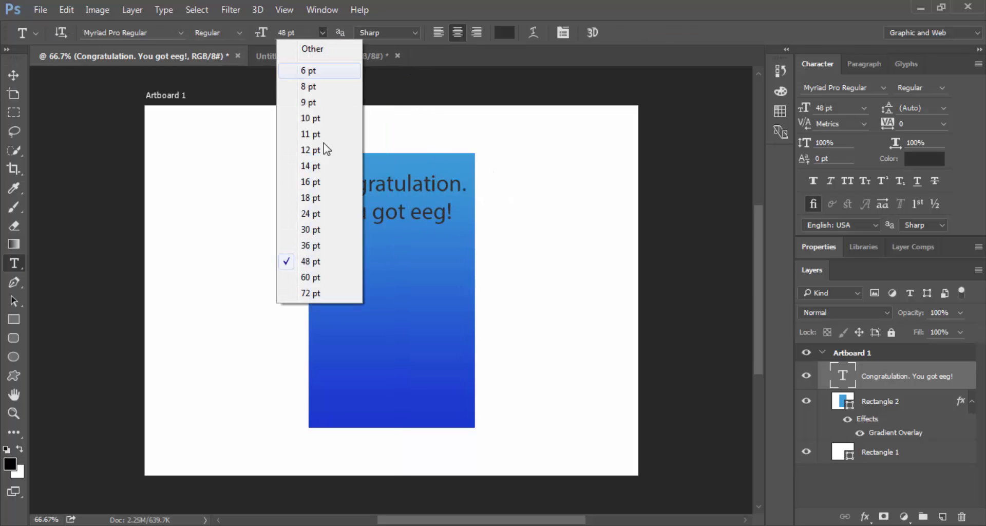
click(317, 204)
click(323, 32)
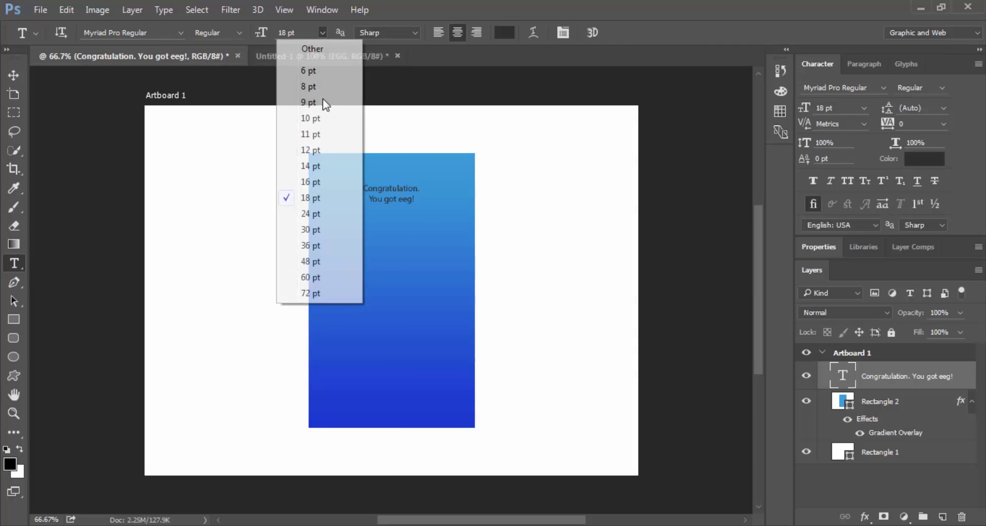
click(323, 215)
click(323, 32)
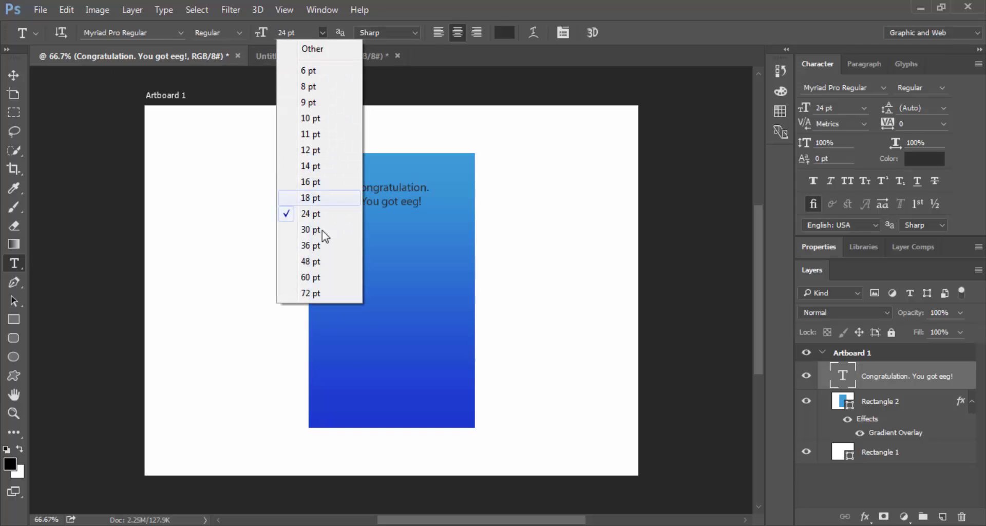
click(319, 231)
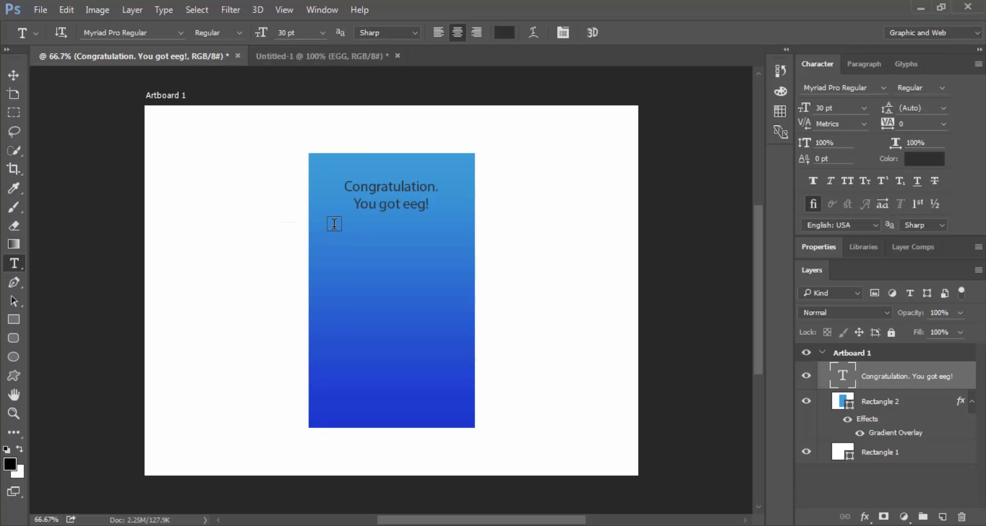
Step: Zoom the view to 100% and keep the heading at 30 pt
key(v)
key(v)
scroll(335, 223, down, 2)
key(ctrl+plus)
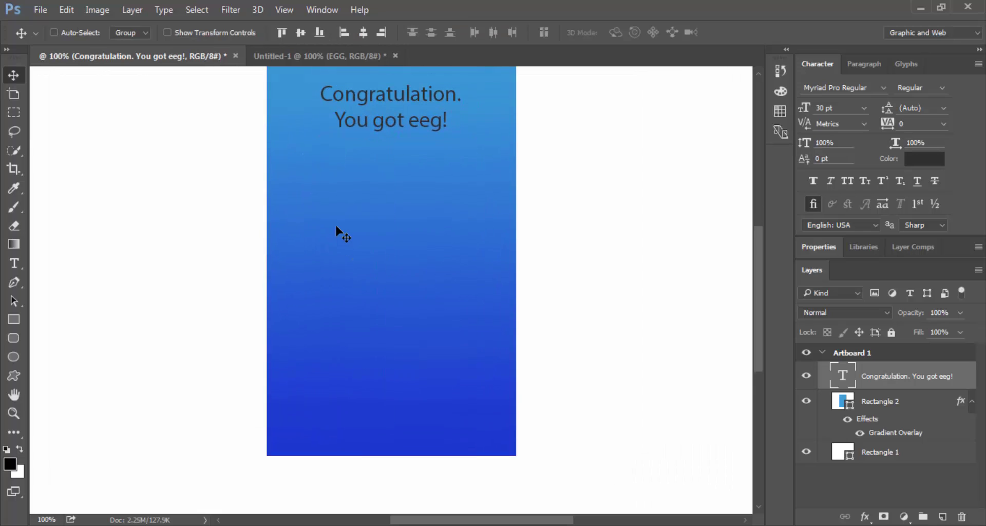
key(t)
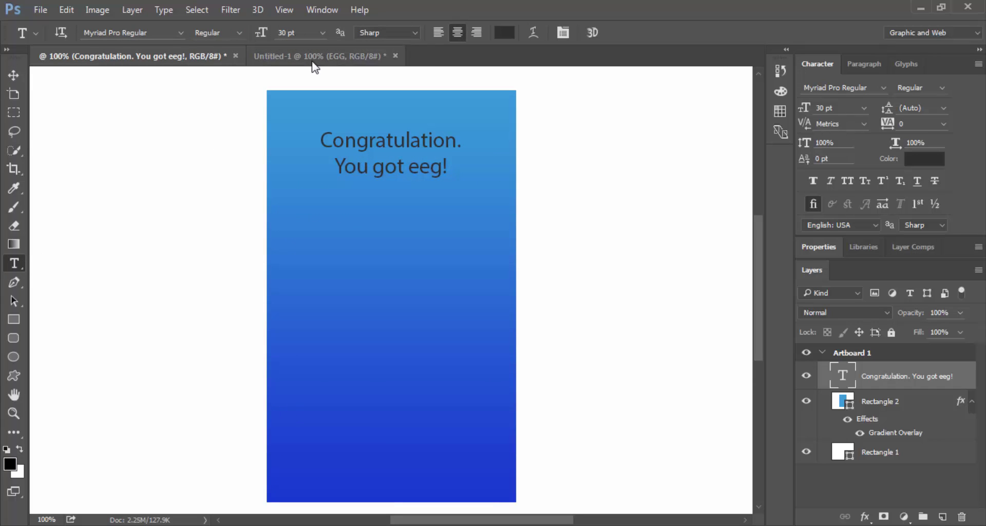
click(323, 33)
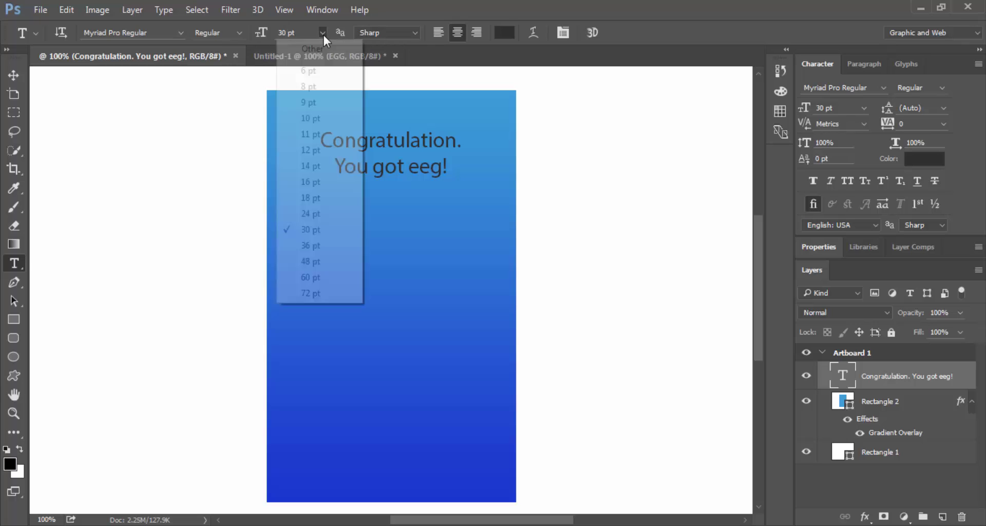
click(310, 229)
Step: Make the heading white and centre it horizontally on the rectangle
click(505, 32)
drag(596, 198, 529, 137)
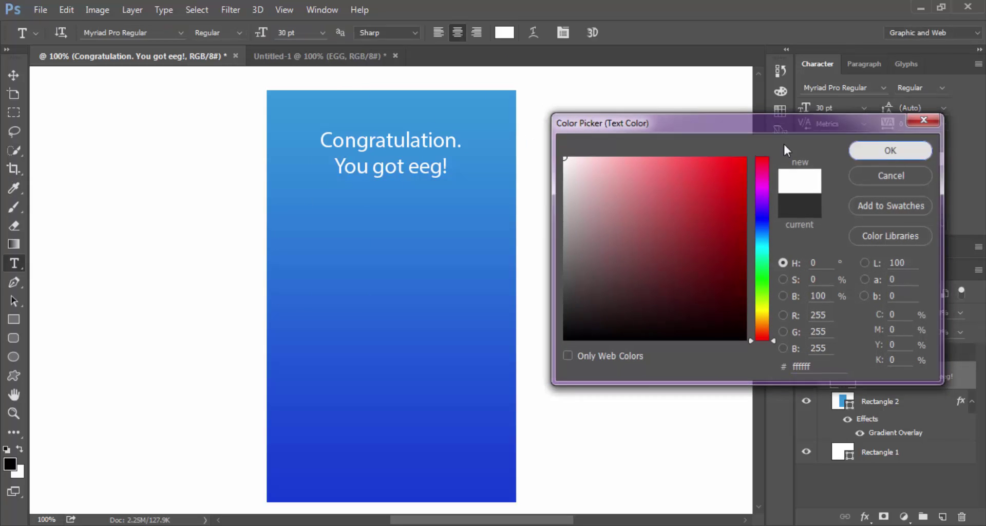
key(Return)
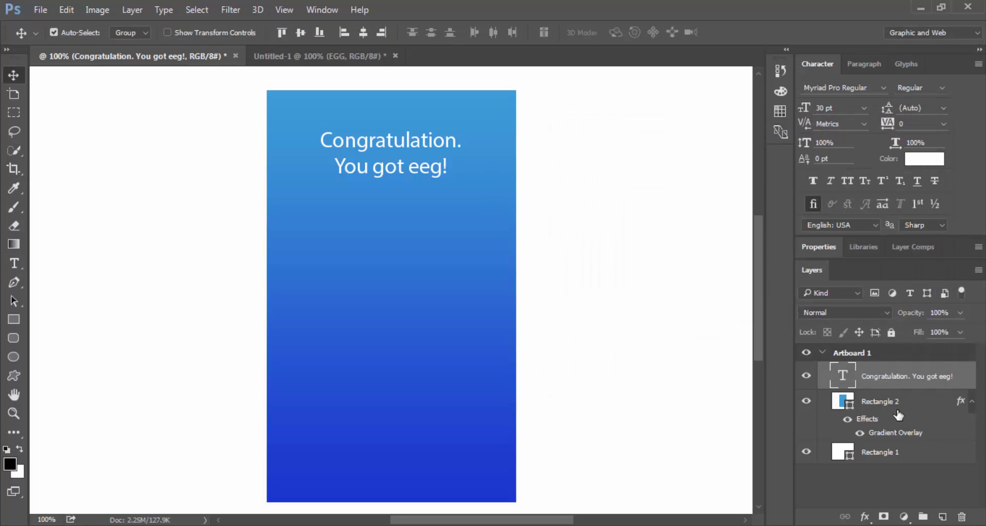
shift+click(896, 406)
click(368, 35)
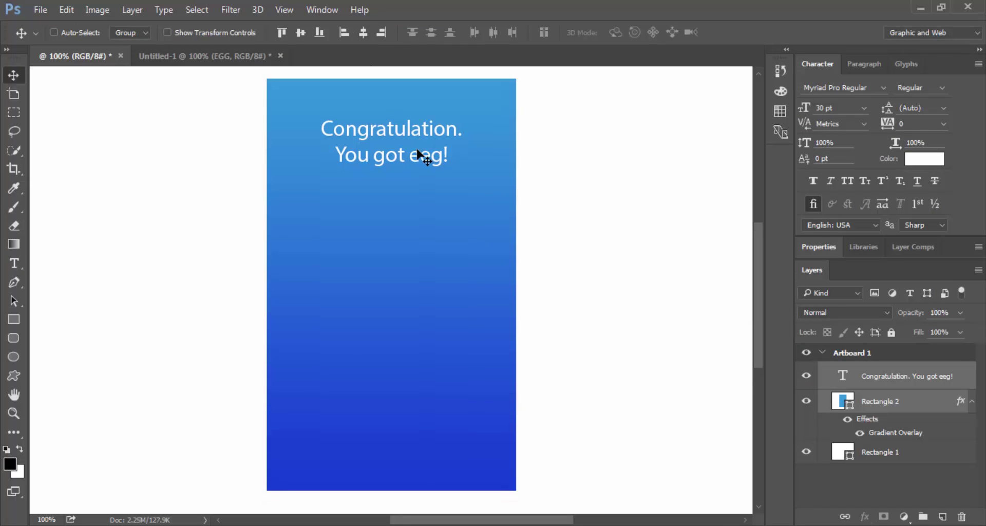
scroll(418, 156, down, 1)
Step: Drag the EGG group from Untitled-1 onto the card, centred below the heading
click(154, 55)
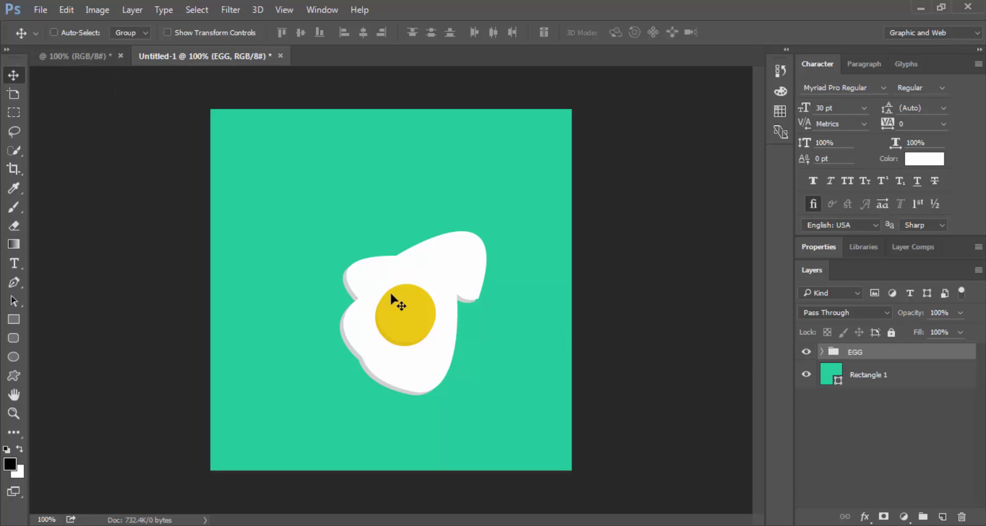
mouse_move(391, 301)
mouse_down()
mouse_move(92, 63)
mouse_move(440, 266)
mouse_move(405, 271)
mouse_up()
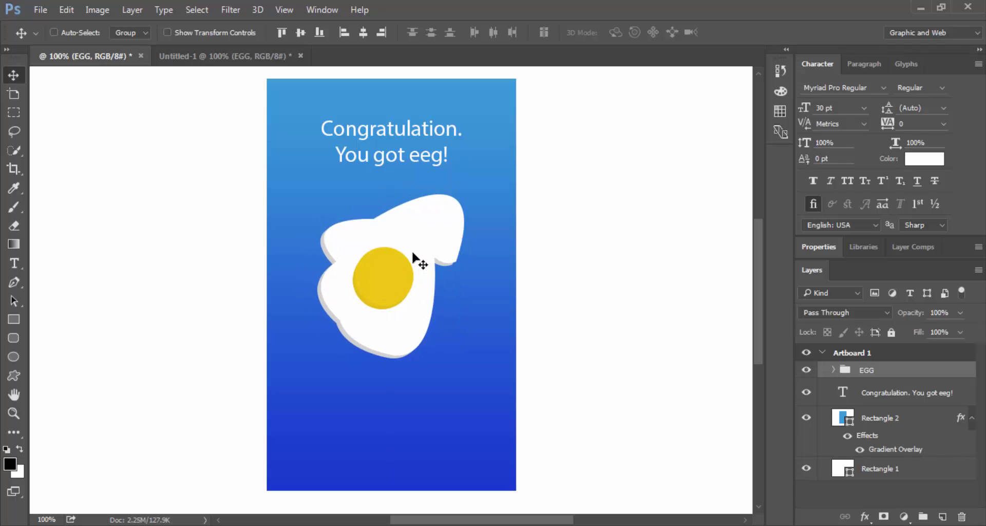
drag(413, 252, 422, 293)
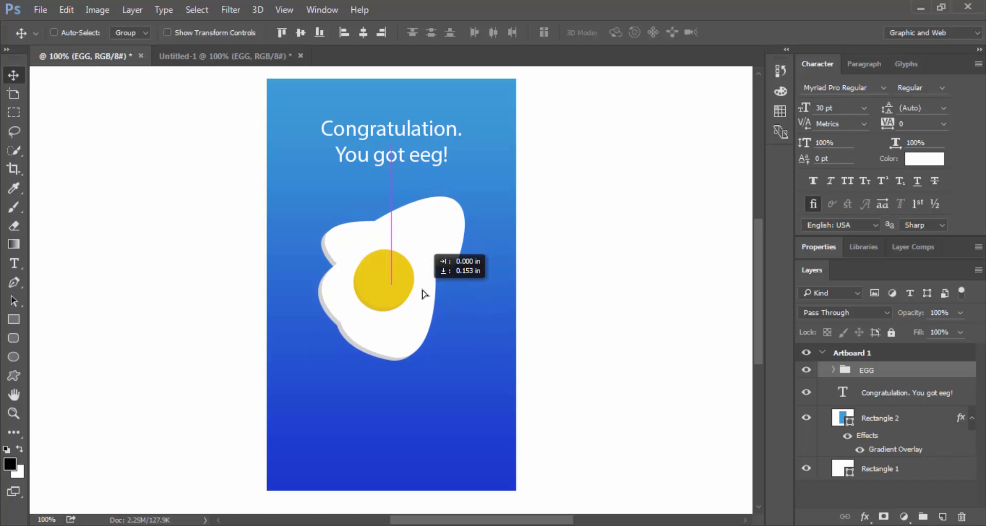
click(902, 414)
Step: Duplicate the heading layer and move the copy below the egg
click(866, 394)
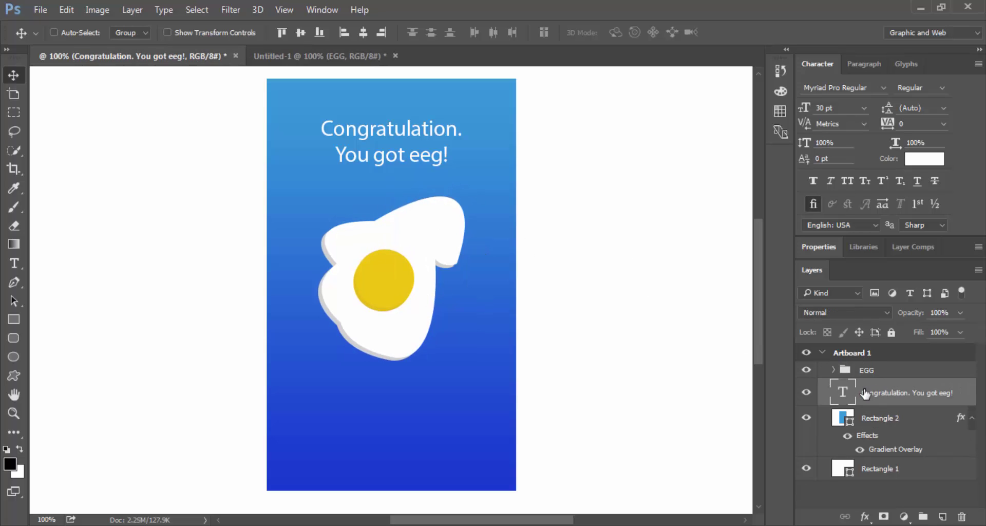
right_click(868, 394)
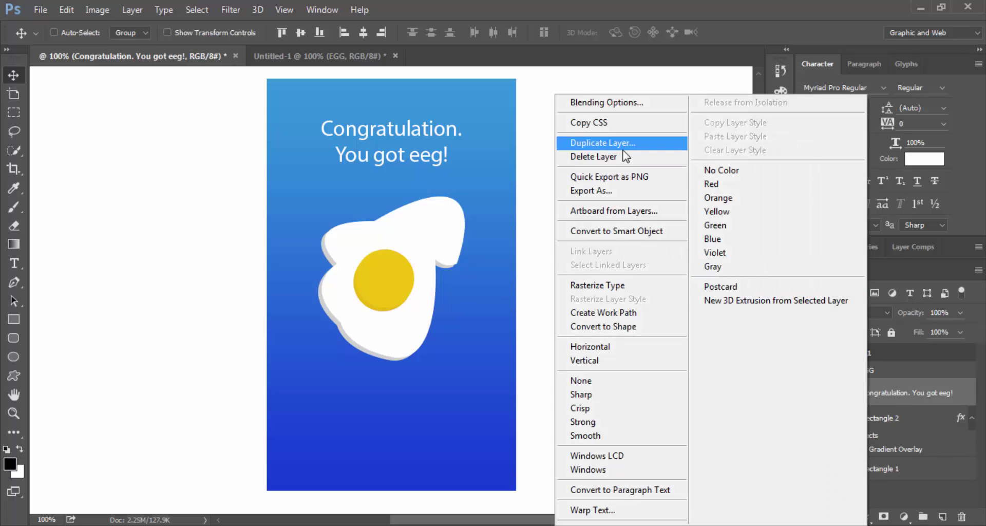
click(564, 136)
click(611, 166)
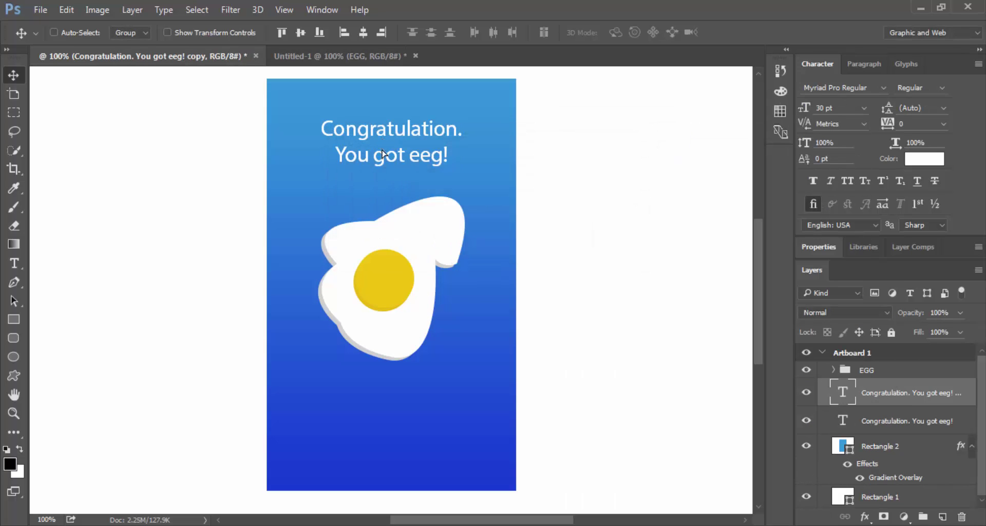
mouse_move(399, 174)
mouse_down()
mouse_move(398, 388)
mouse_move(368, 431)
mouse_up()
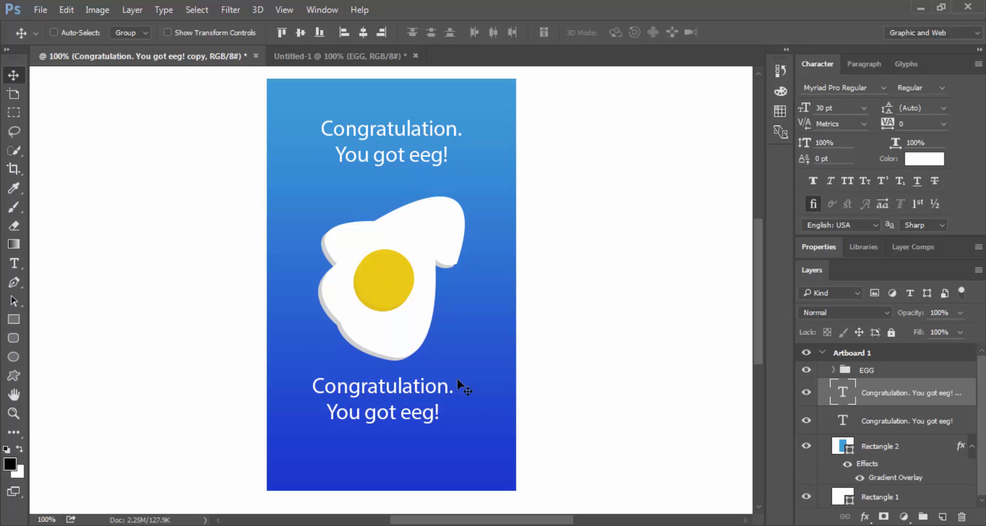
Step: Change the copy's text to 'Share with your friend'
double_click(842, 393)
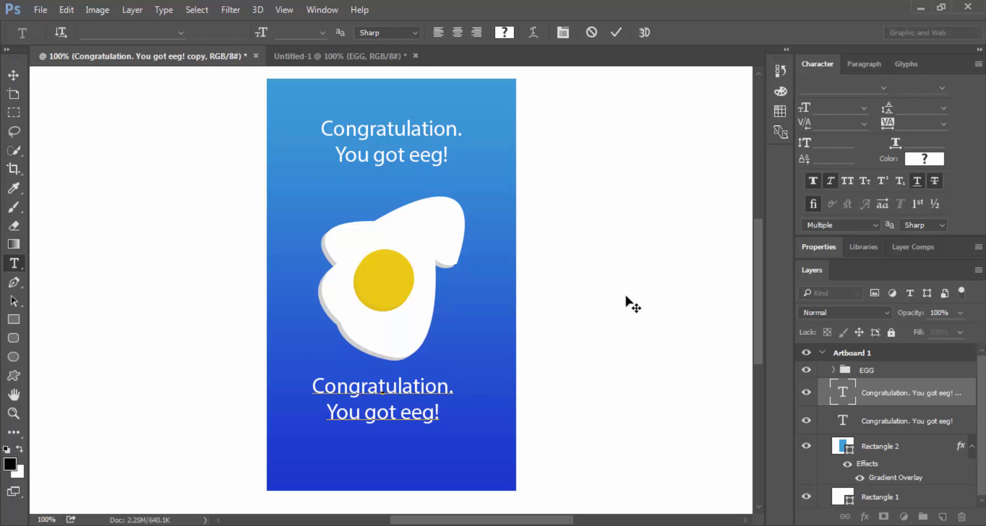
text(Socia)
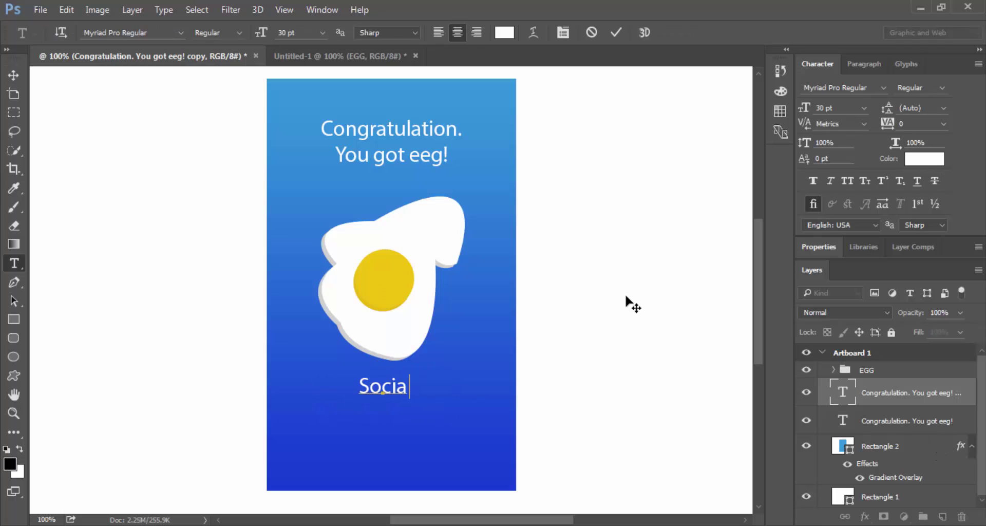
text(l S)
key(BackSpace)
key(BackSpace)
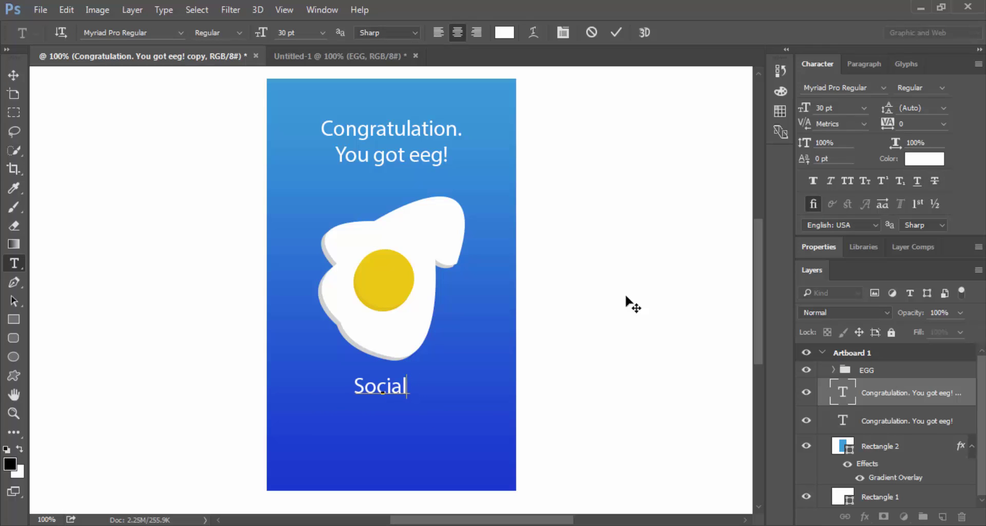
key(BackSpace)
key(BackSpace)
key(BackSpace)
key(BackSpace)
key(BackSpace)
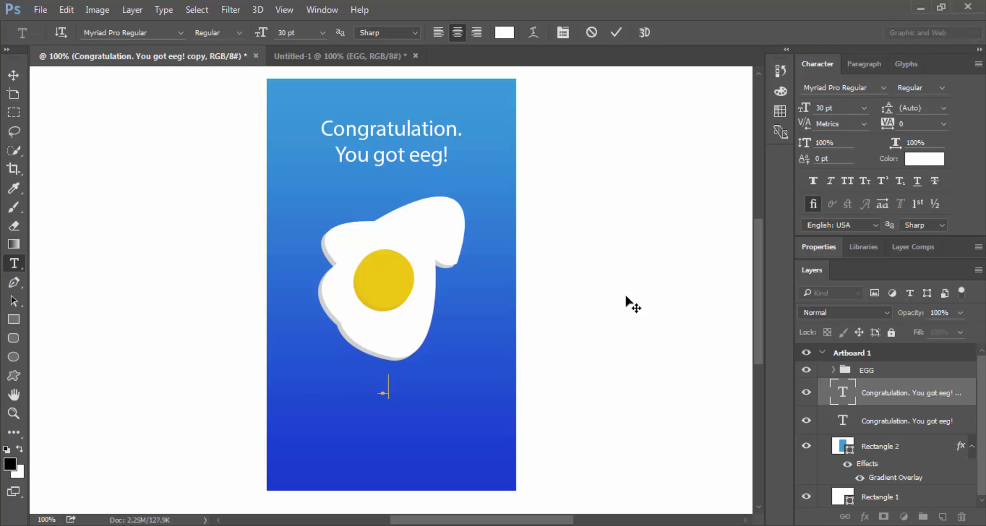
text(Share)
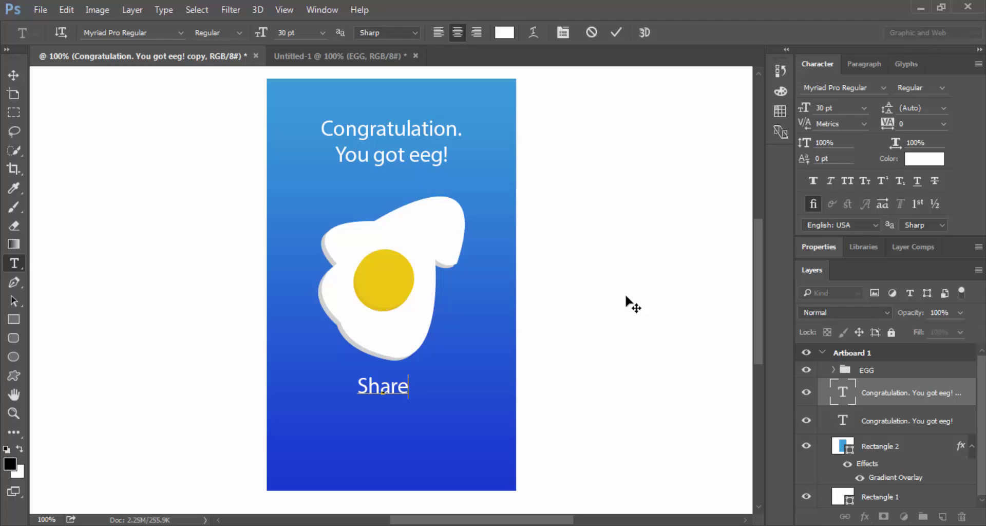
text( with )
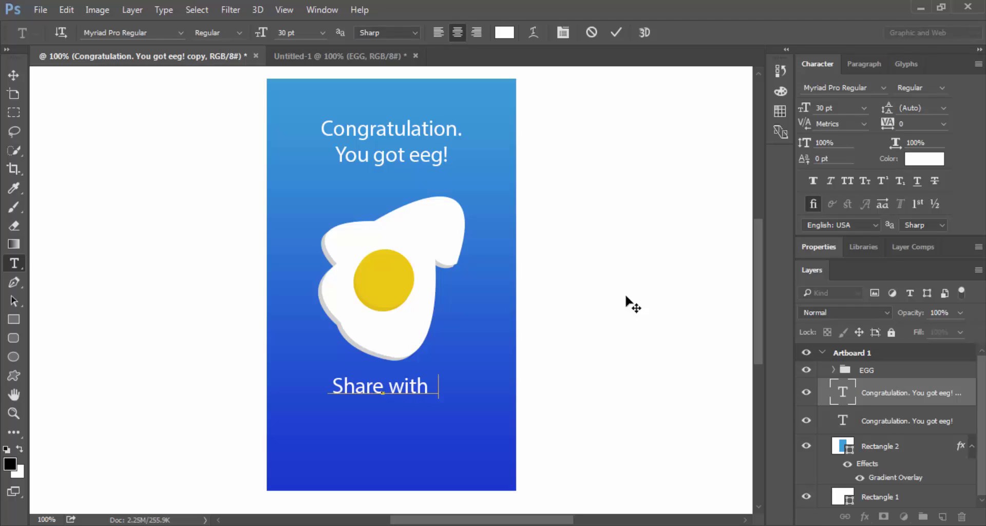
text(your friend)
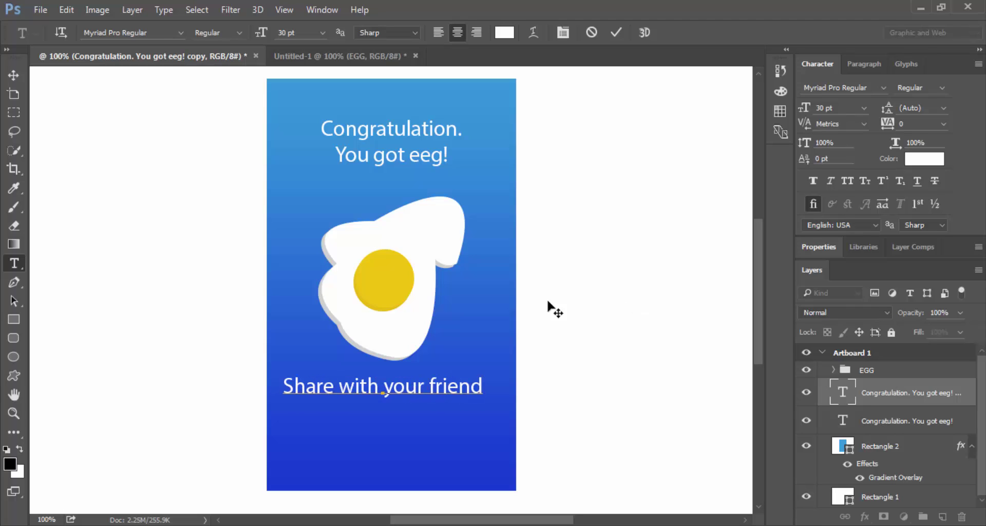
Step: Set the caption to Roboto Light at 18 pt and commit it
key(ctrl+a)
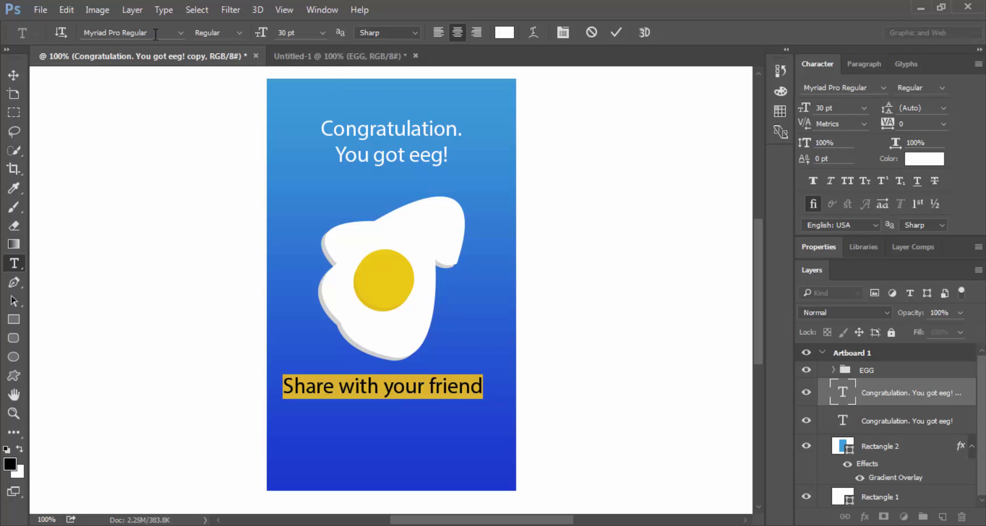
click(168, 32)
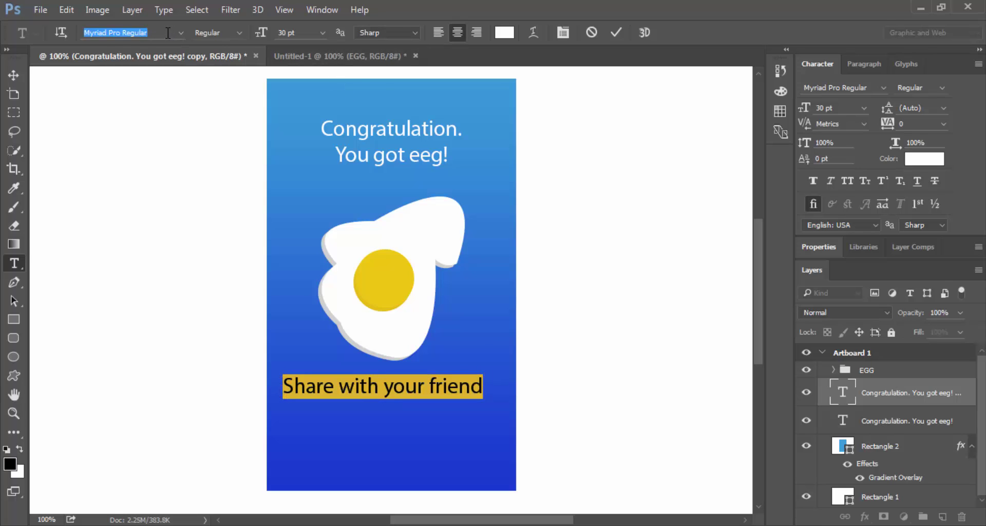
text(robo)
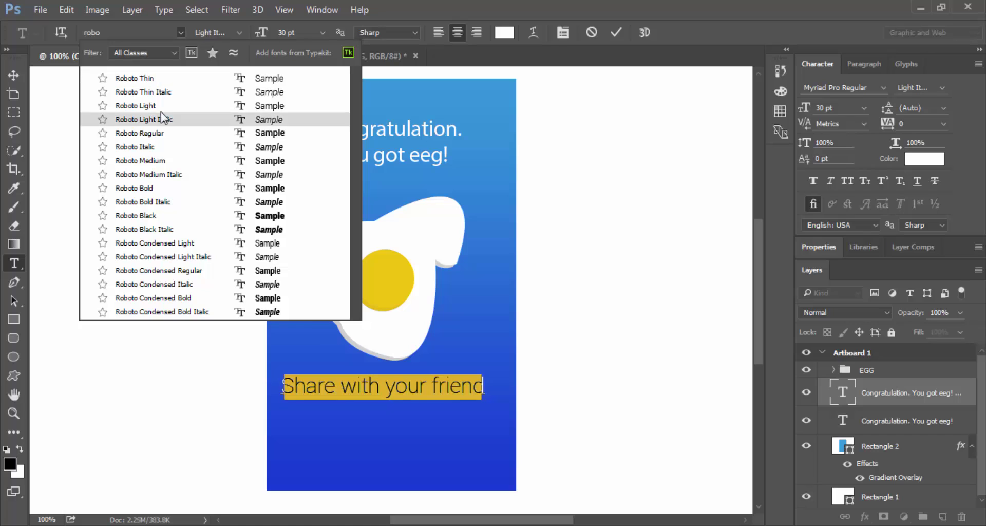
click(161, 107)
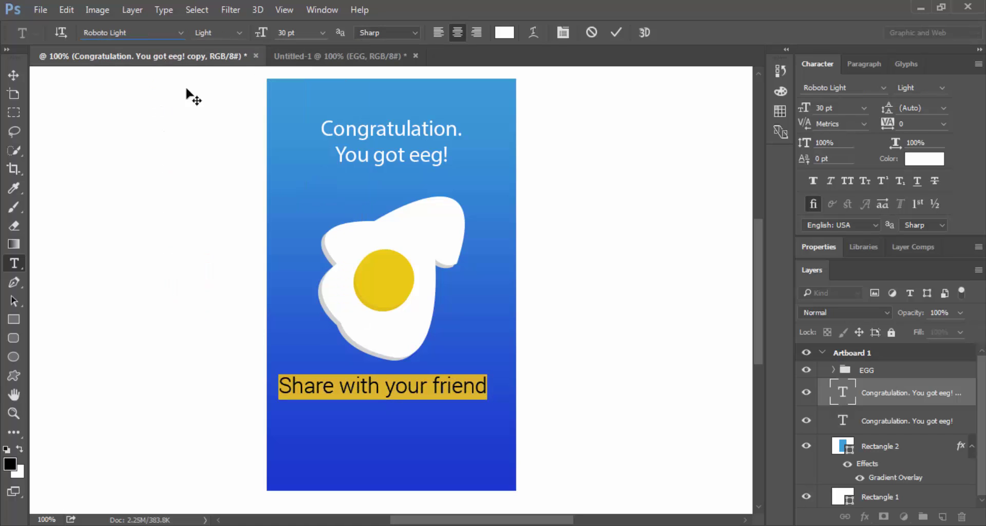
click(322, 32)
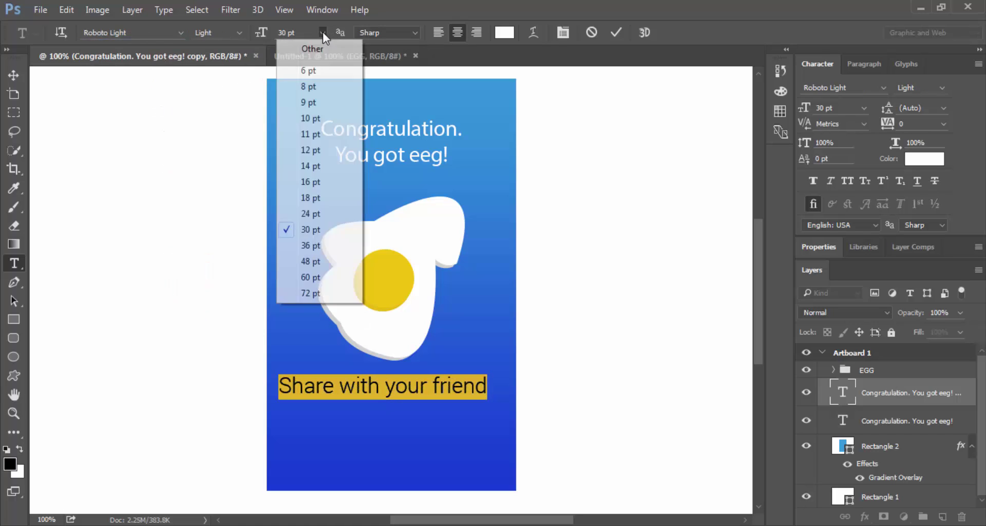
click(308, 199)
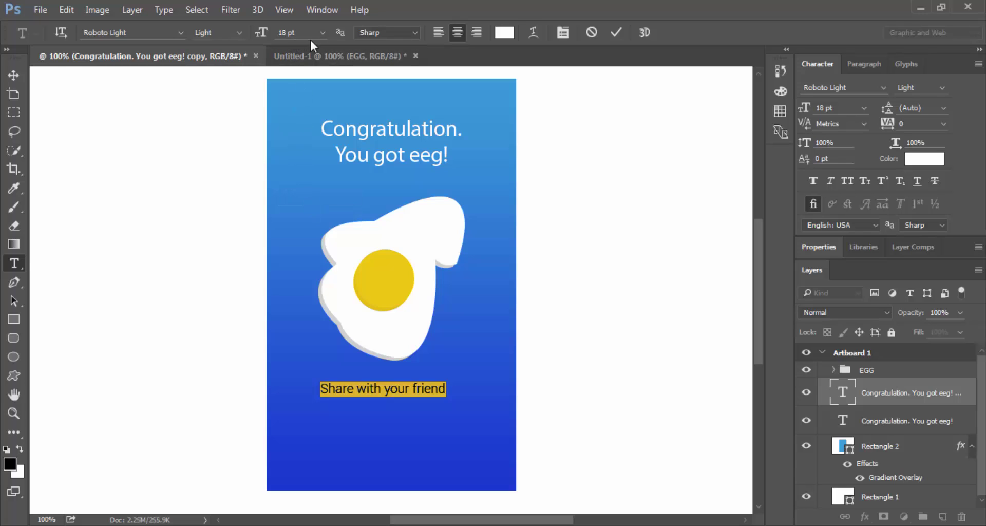
click(17, 73)
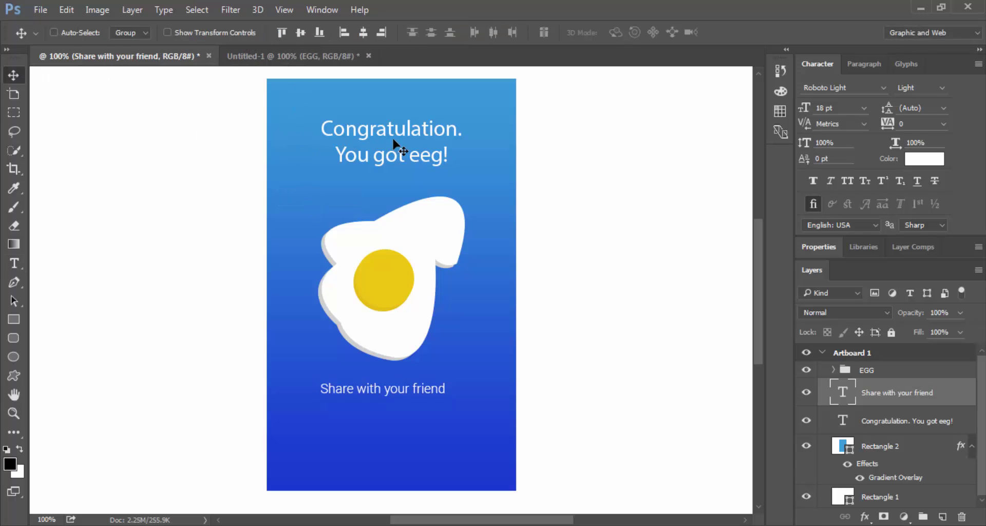
Step: Change the congratulation heading's font to Raleway Regular
key(t)
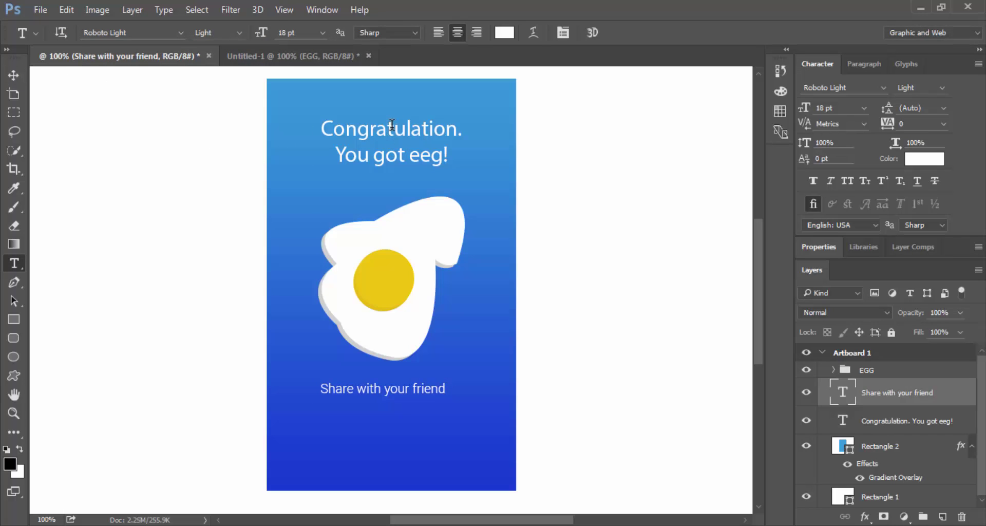
click(391, 125)
key(ctrl+a)
click(169, 32)
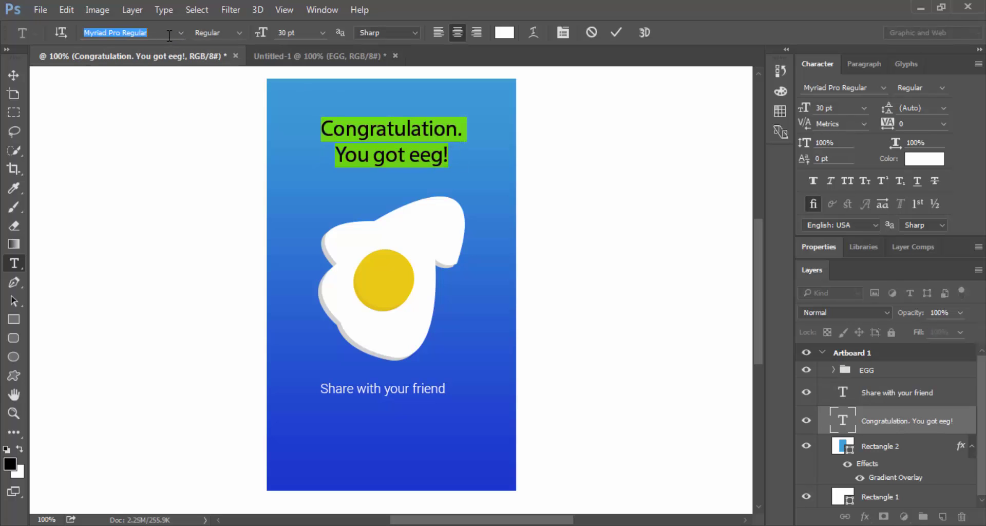
text(rale)
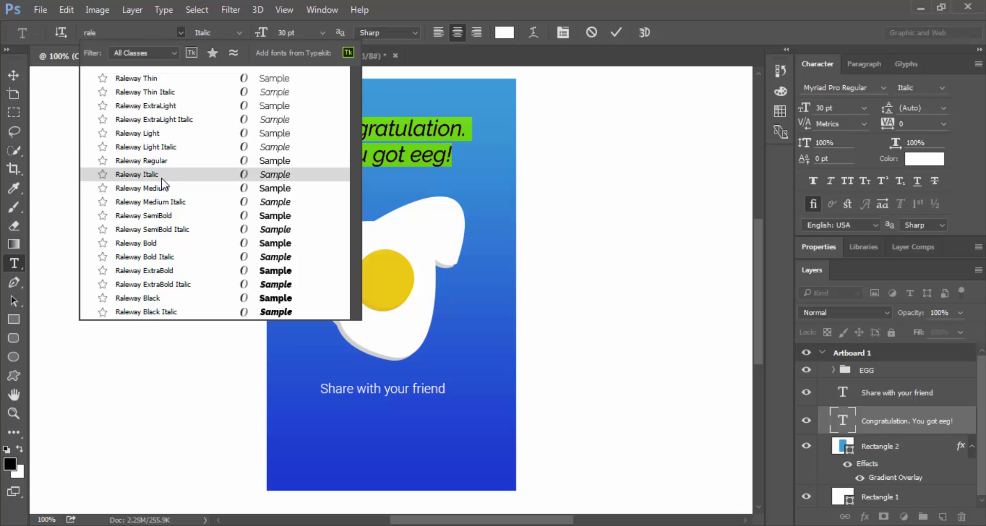
click(166, 164)
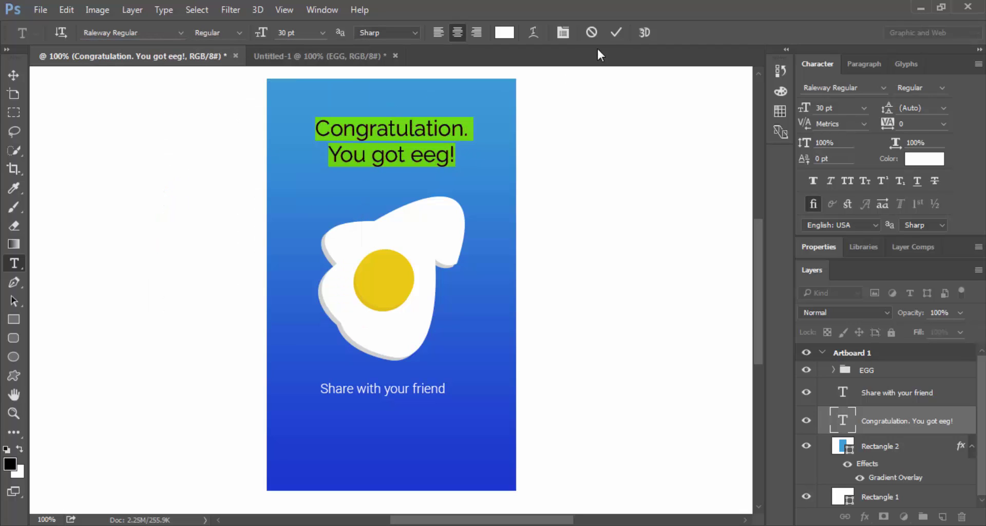
click(616, 32)
Step: Centre the layers from EGG down to Rectangle 2 horizontally on the card
key(v)
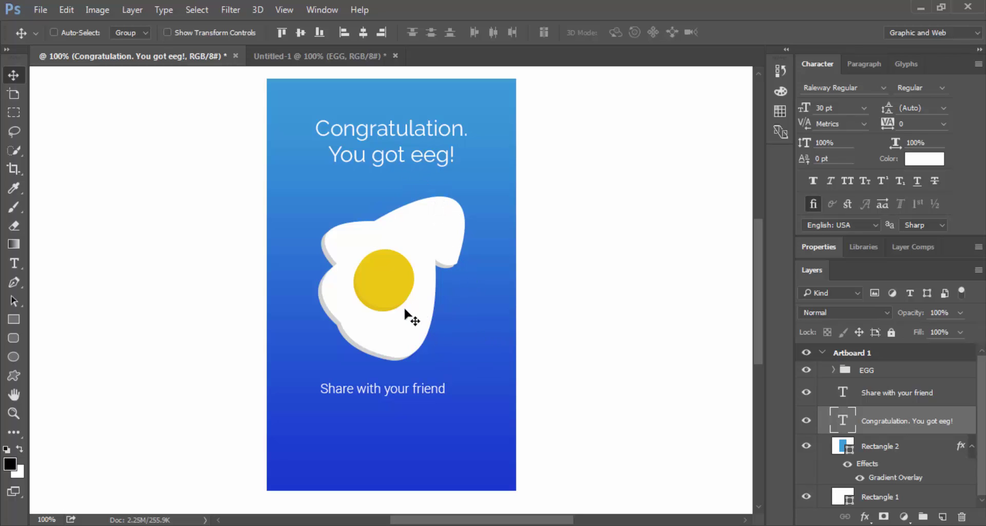
click(911, 401)
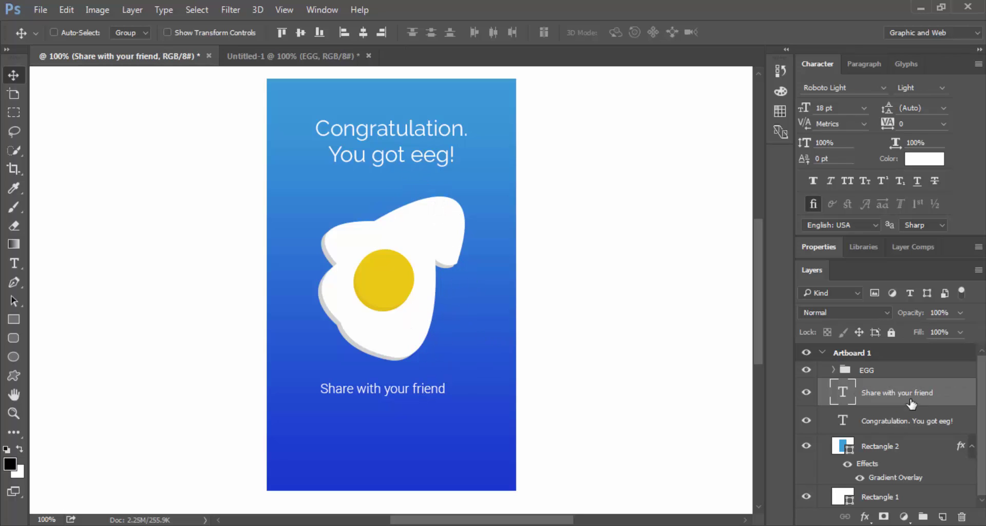
click(891, 371)
shift+click(885, 445)
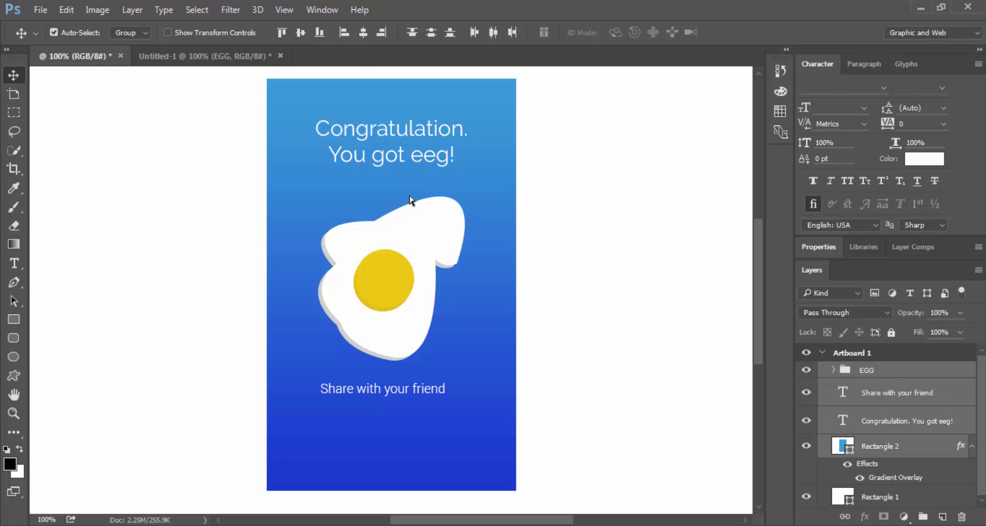
click(363, 33)
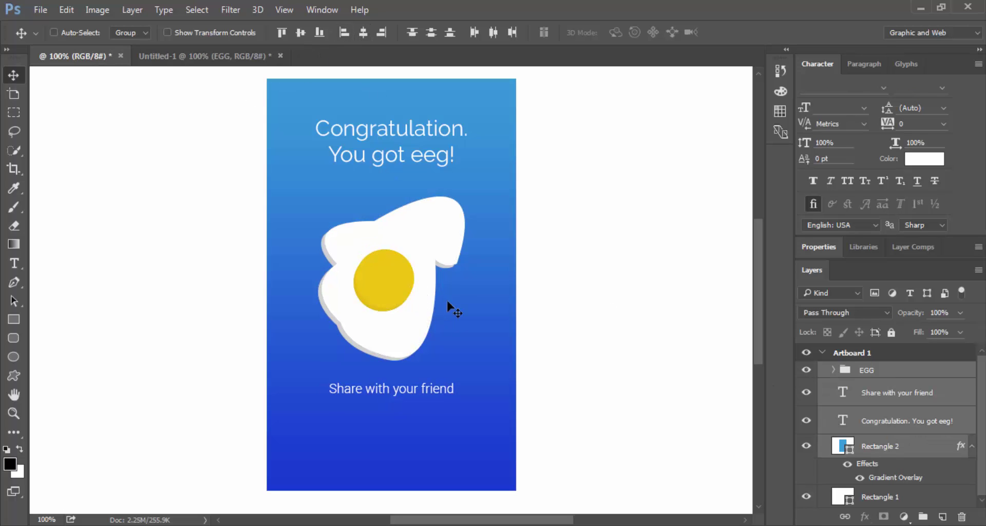
scroll(465, 300, down, 1)
scroll(473, 303, down, 1)
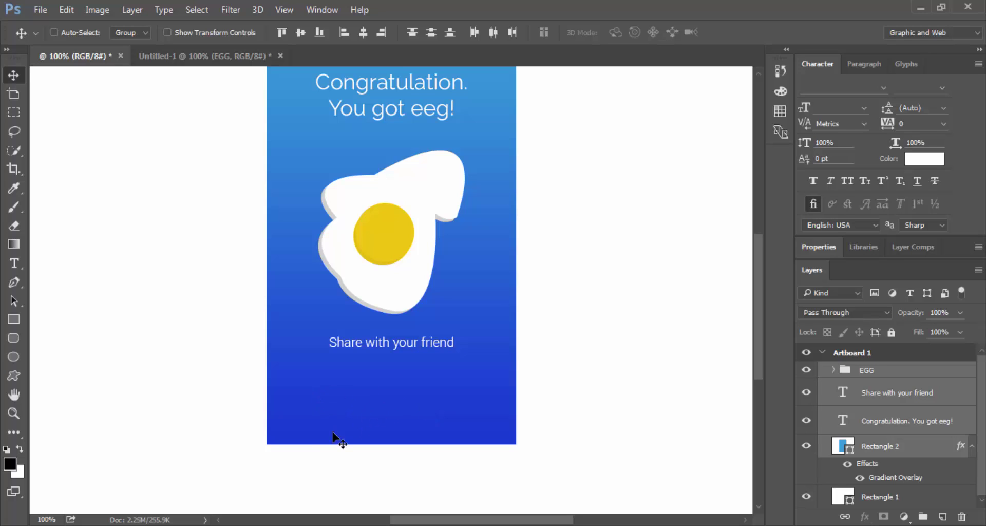
click(378, 508)
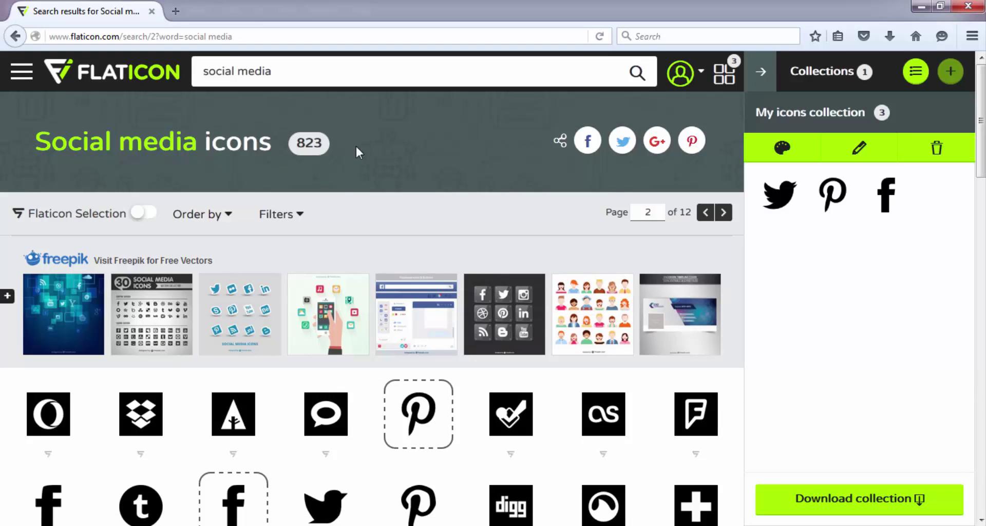
Step: Download the Twitter, Pinterest and Facebook collection as PSD (my-icons-collection_2.zip) and open it
click(815, 499)
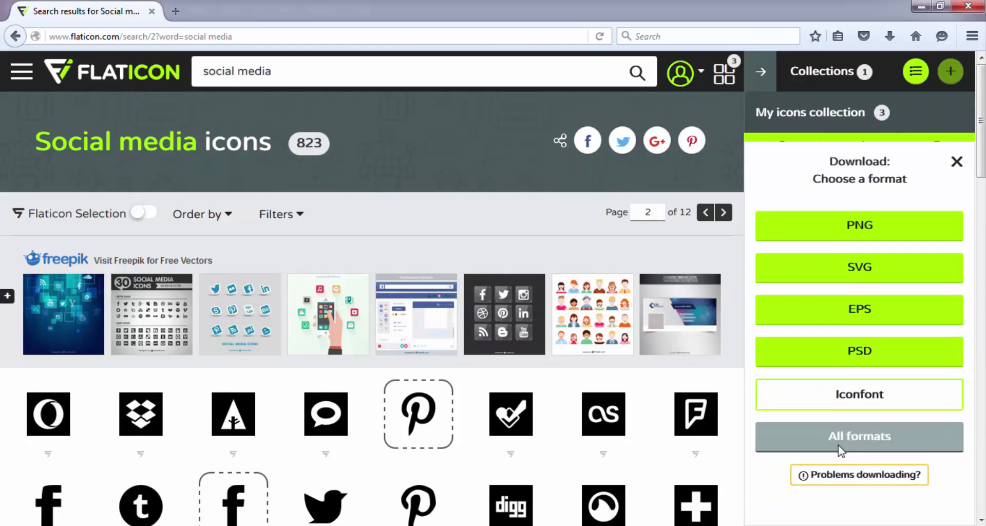
click(867, 358)
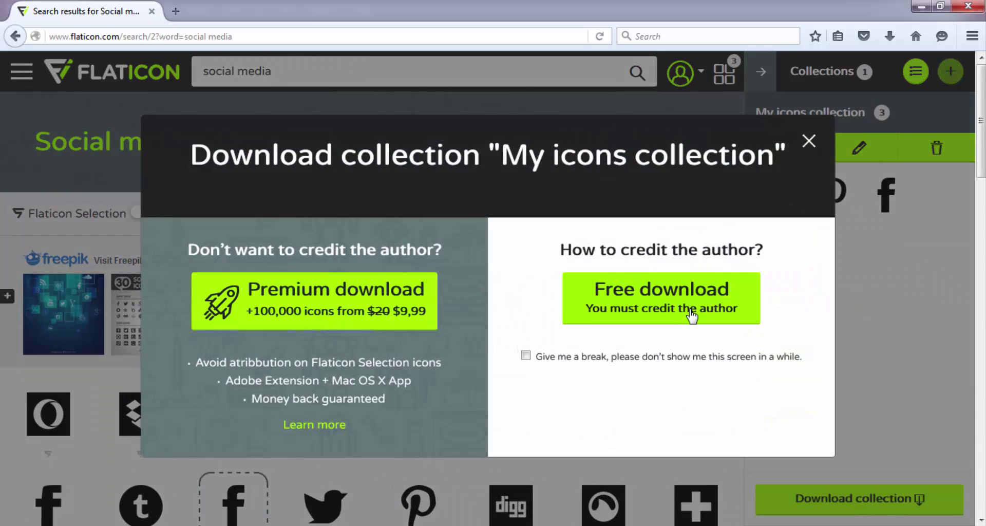
click(691, 314)
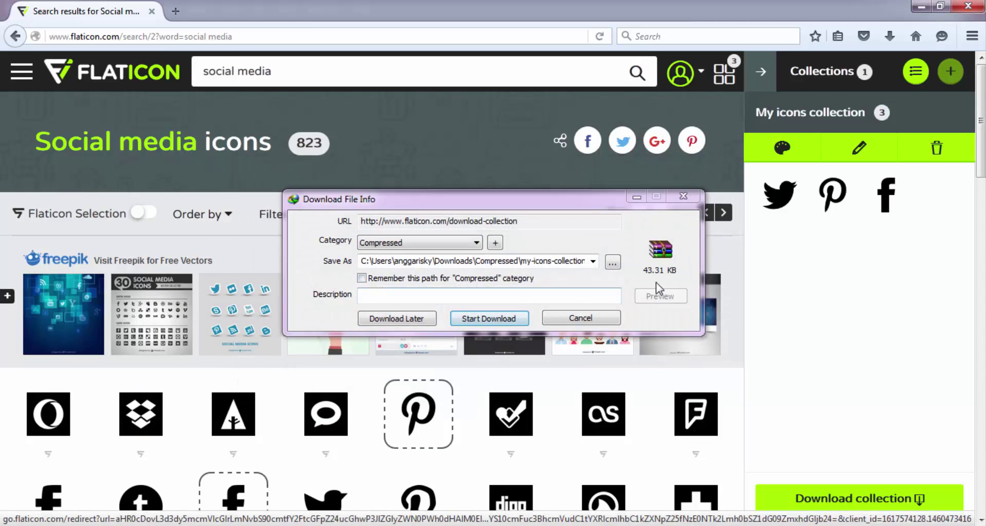
click(504, 318)
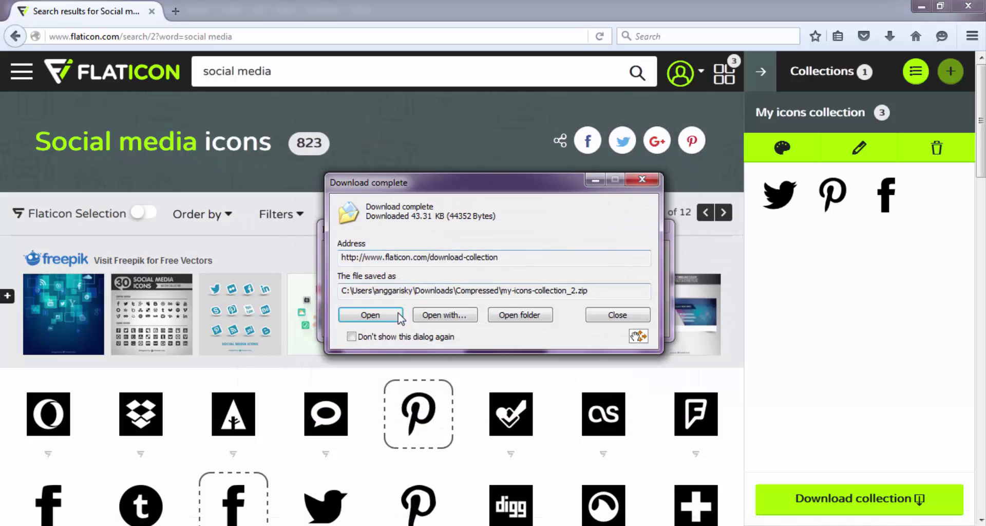
click(398, 314)
Step: Open the archive's psd folder, preview social.psd, and select all three PSD files
double_click(85, 240)
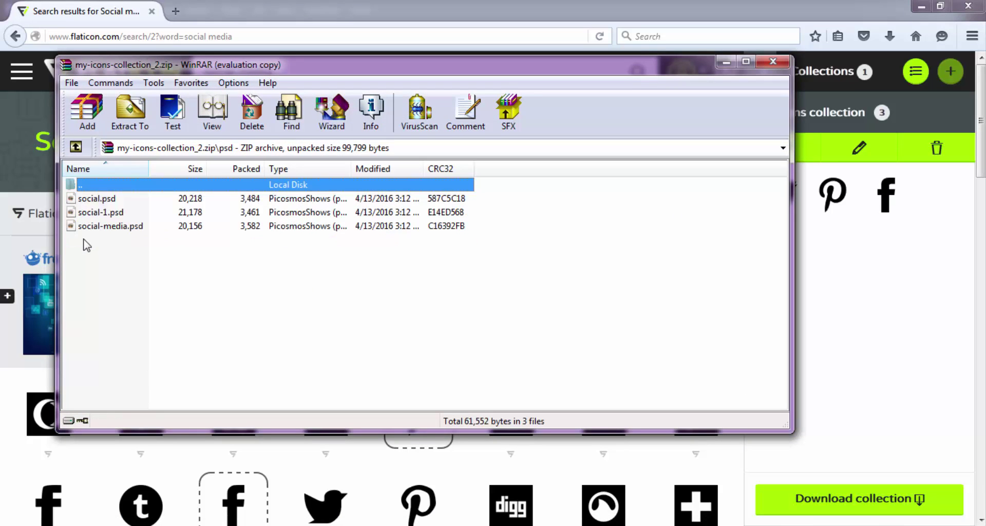
double_click(112, 198)
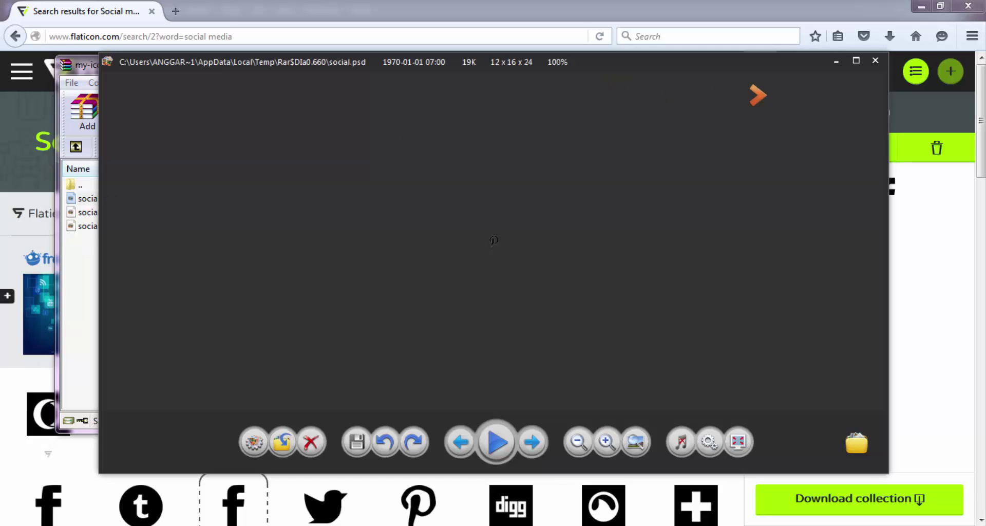
click(875, 60)
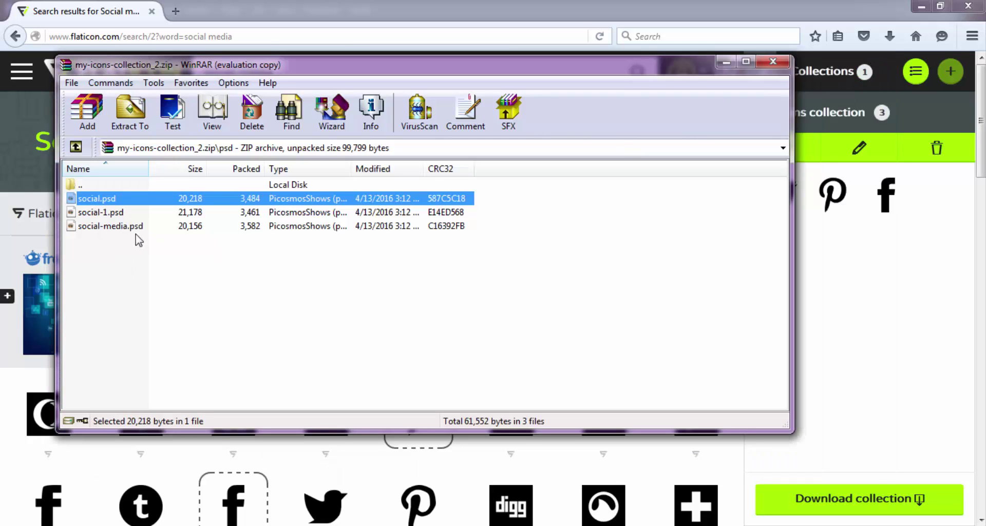
click(98, 293)
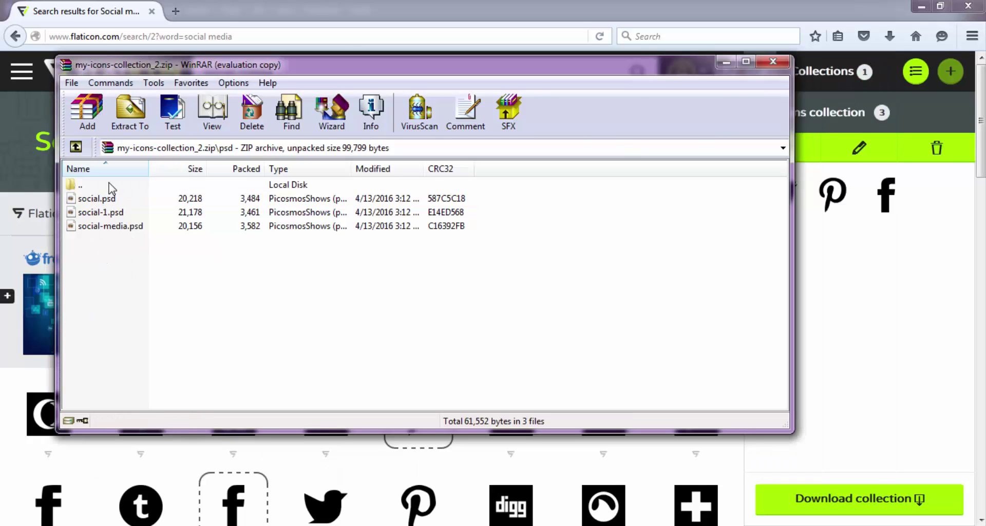
drag(97, 281, 103, 203)
Step: Extract social.psd, social-1.psd and social-media.psd into Libraries > Pictures
click(131, 110)
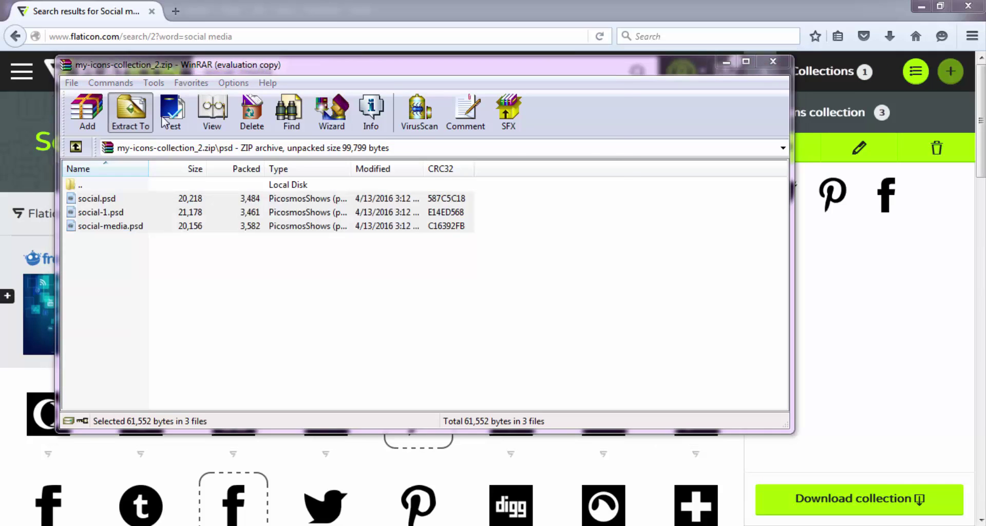
click(434, 176)
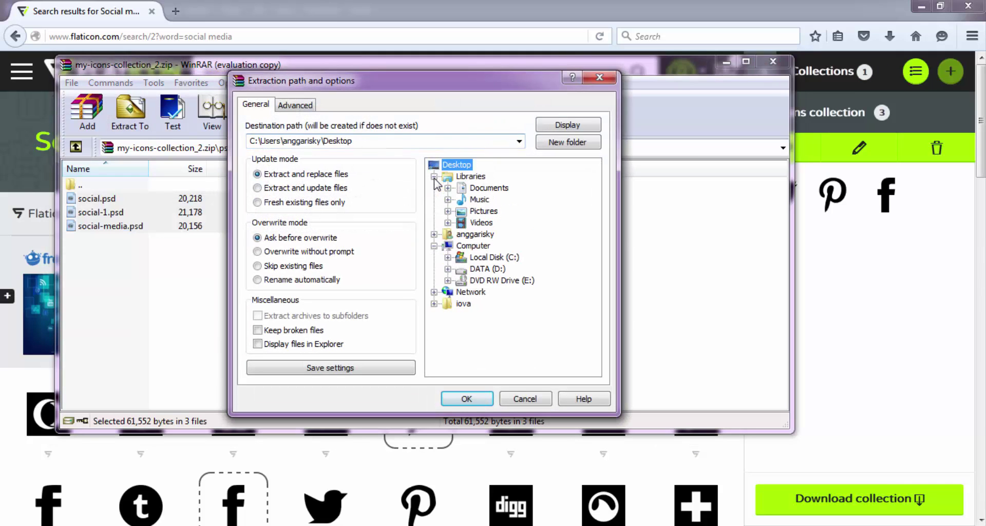
click(447, 211)
click(483, 211)
click(466, 399)
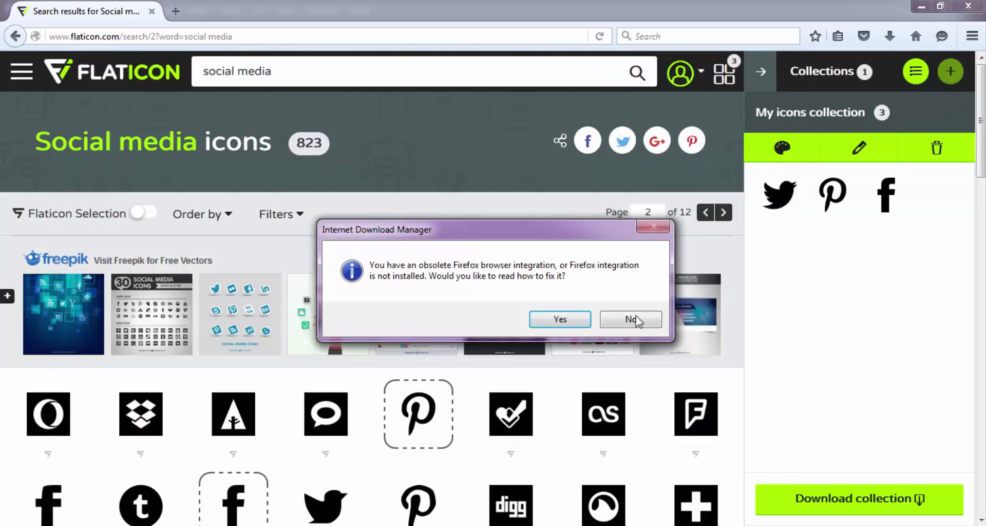
click(631, 318)
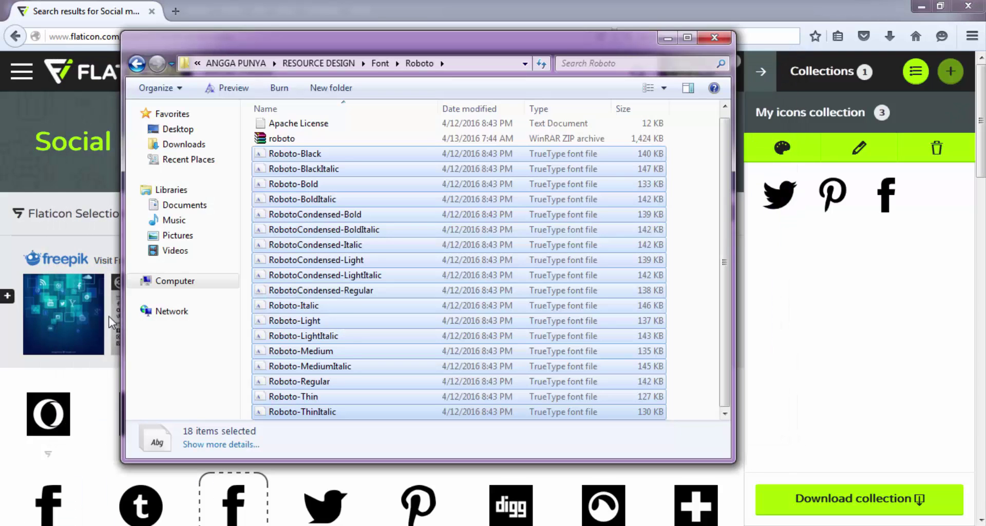
Step: Select social, social-1 and social-media in the Pictures library and drag them into Photoshop
click(177, 236)
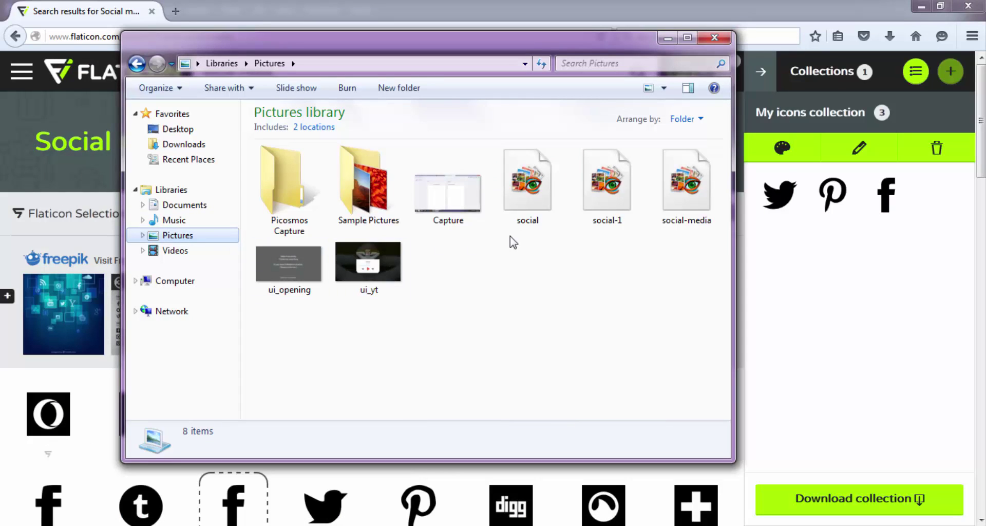
drag(544, 297, 719, 147)
click(481, 368)
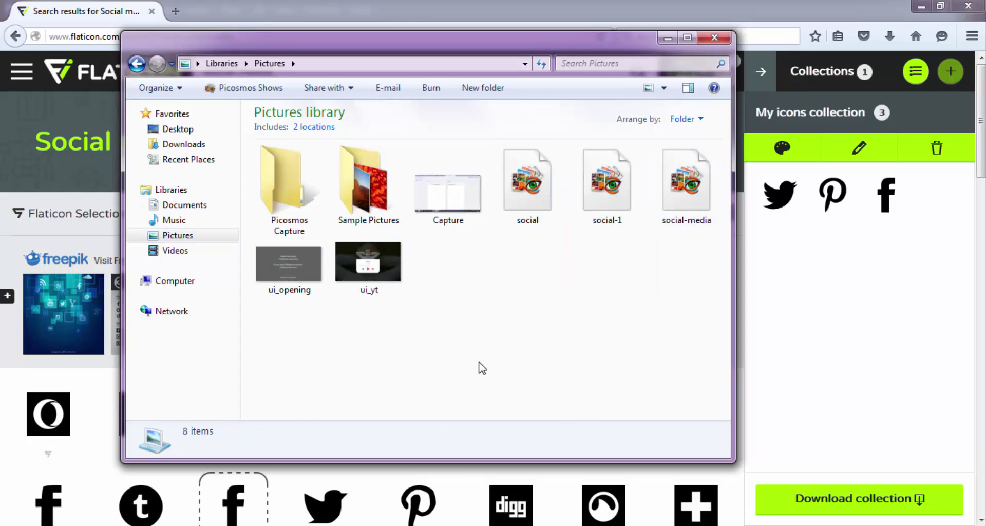
drag(482, 367, 716, 144)
click(568, 321)
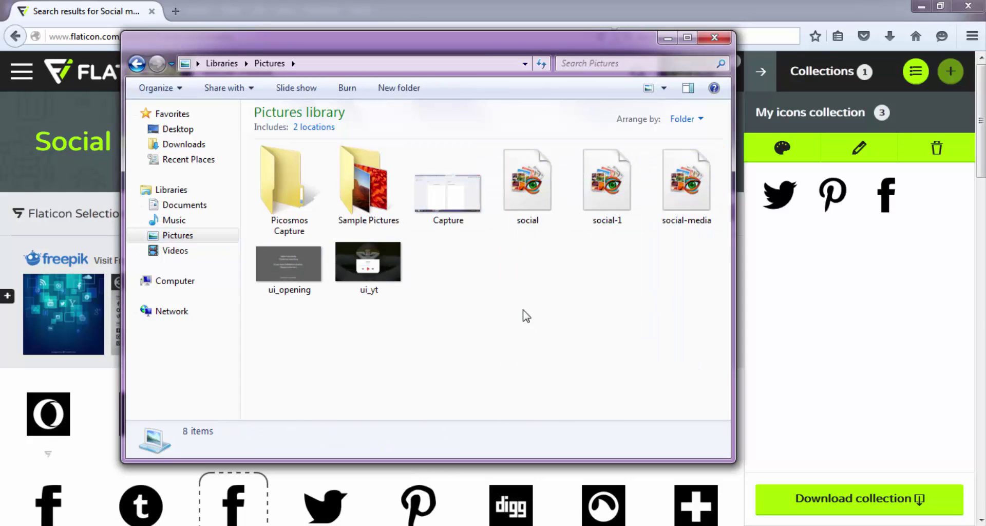
drag(526, 315, 725, 192)
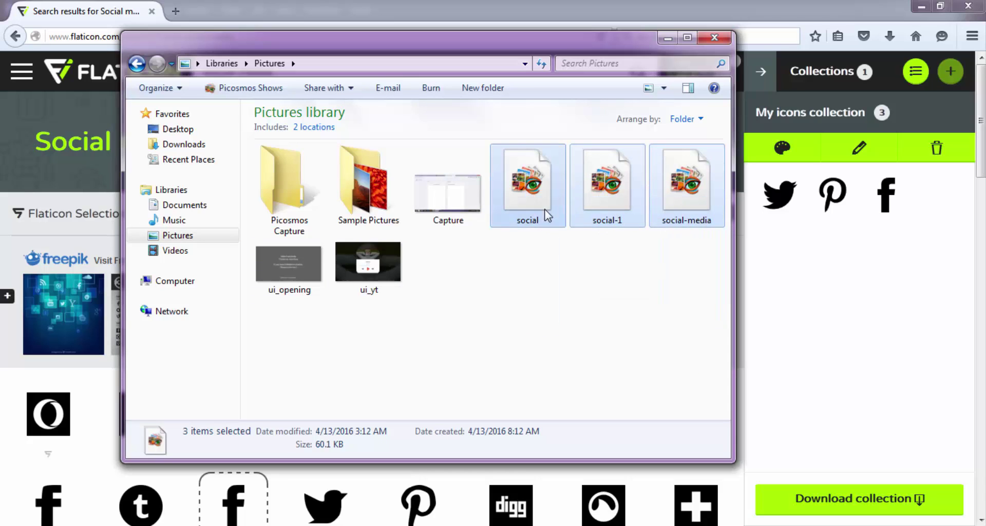
drag(546, 215, 561, 229)
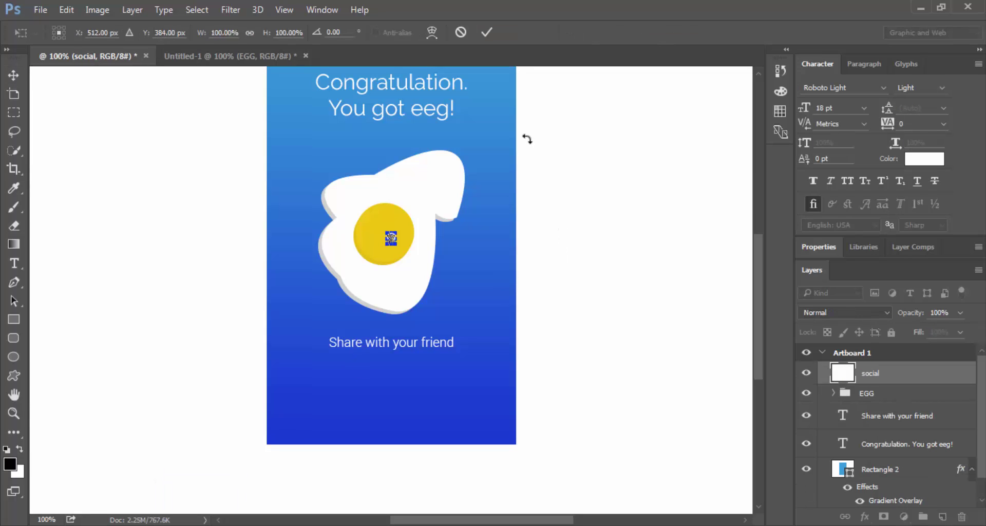
Step: Commit the placement of the social, social-1 and social-media icons
click(485, 32)
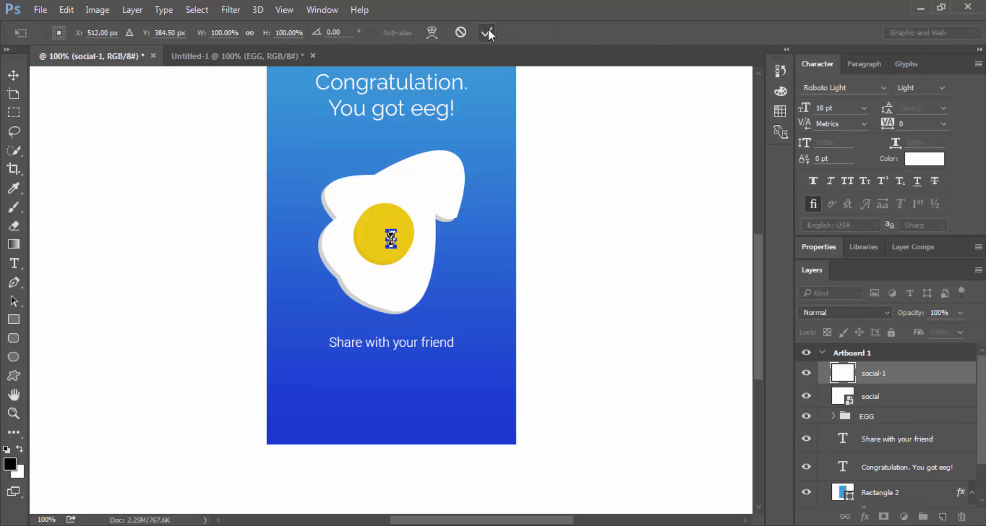
click(486, 33)
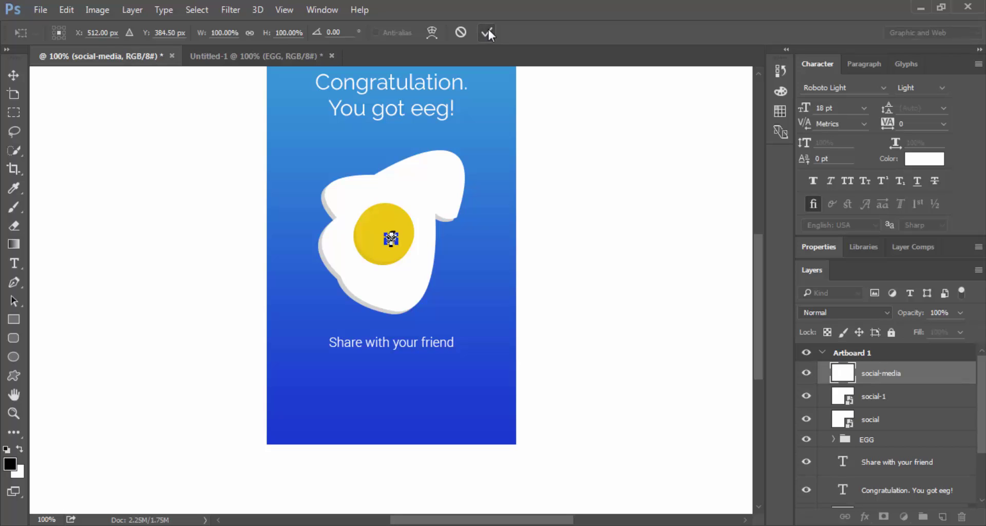
click(487, 33)
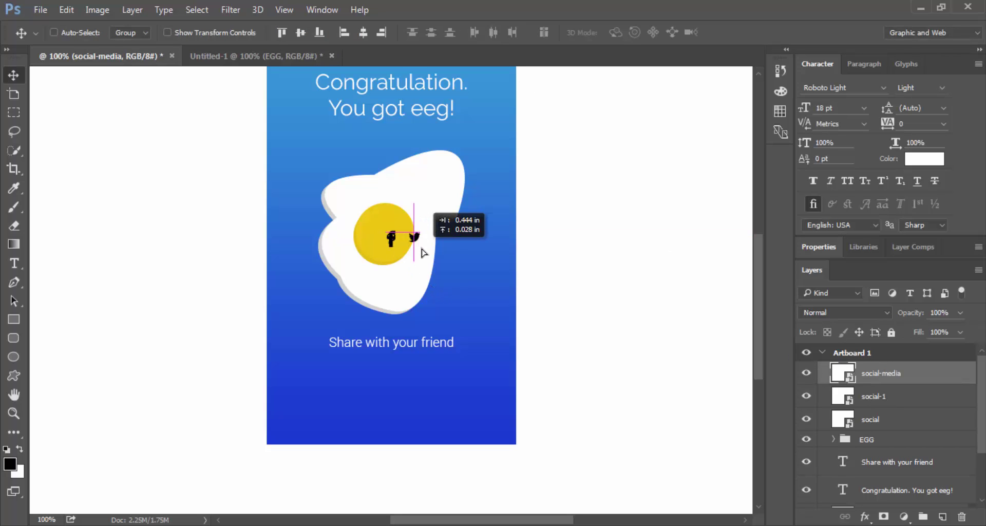
Step: Line the three icons up side by side and move them below the egg
drag(417, 273, 433, 251)
click(881, 419)
drag(466, 302, 516, 297)
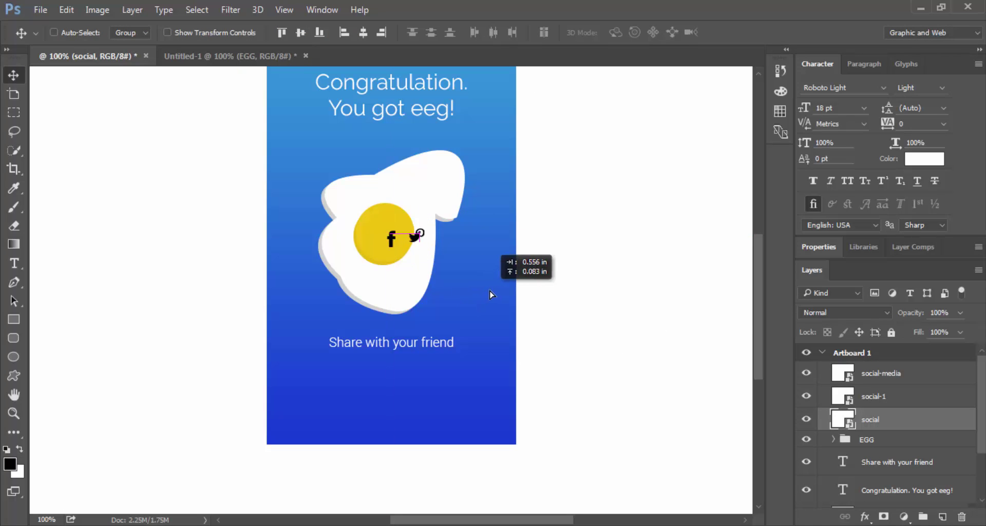
shift+click(899, 374)
mouse_move(474, 330)
mouse_down()
mouse_move(436, 452)
mouse_move(487, 334)
mouse_up()
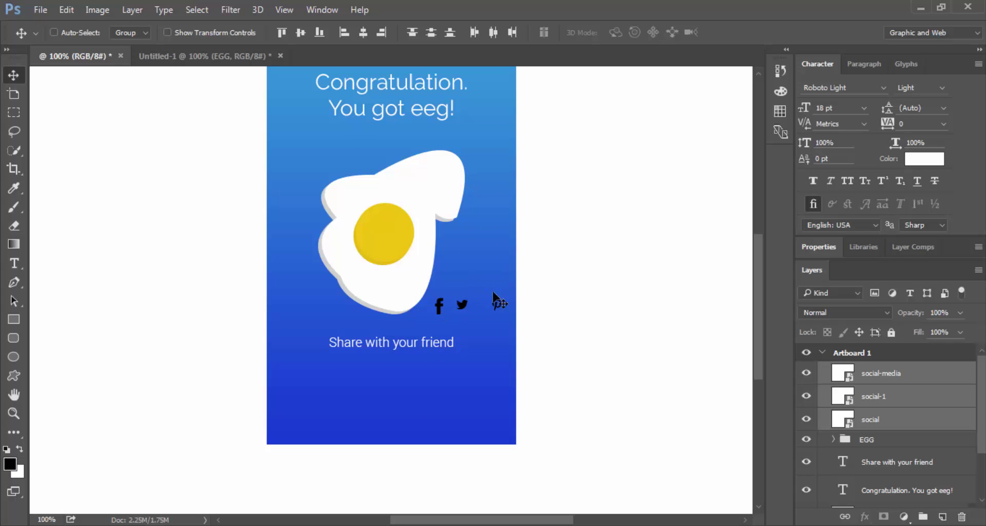
Step: Draw a white 46 px circle, Ellipse 2, near the card's bottom-left
click(13, 356)
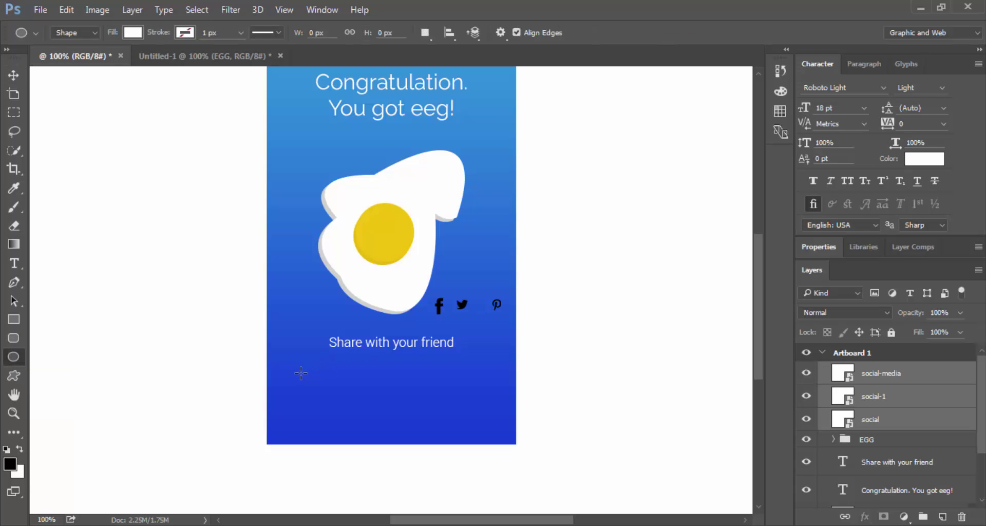
drag(301, 373, 334, 405)
key(v)
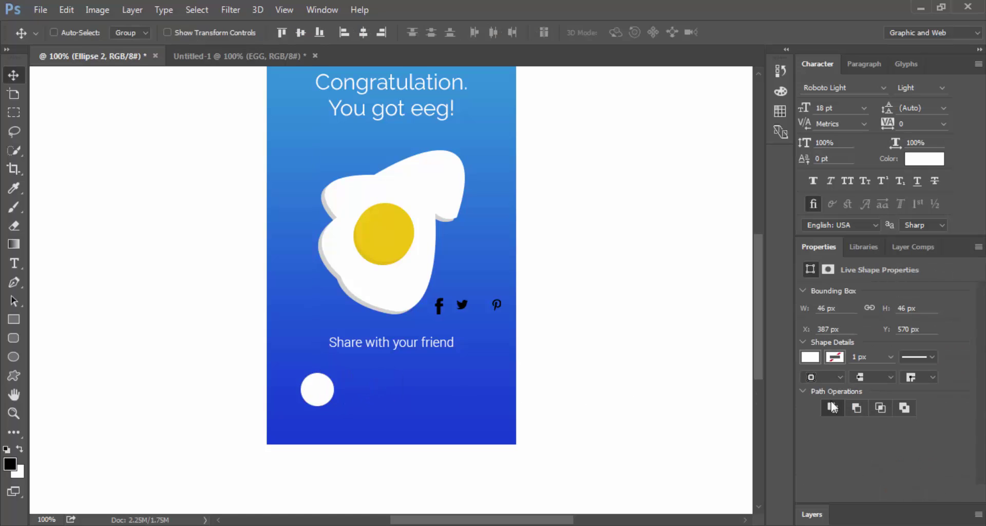
click(812, 516)
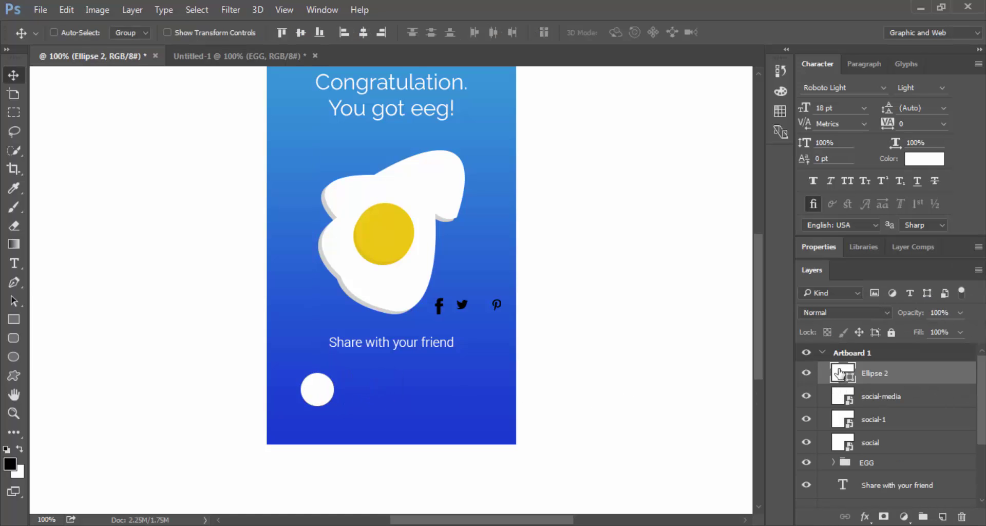
double_click(839, 372)
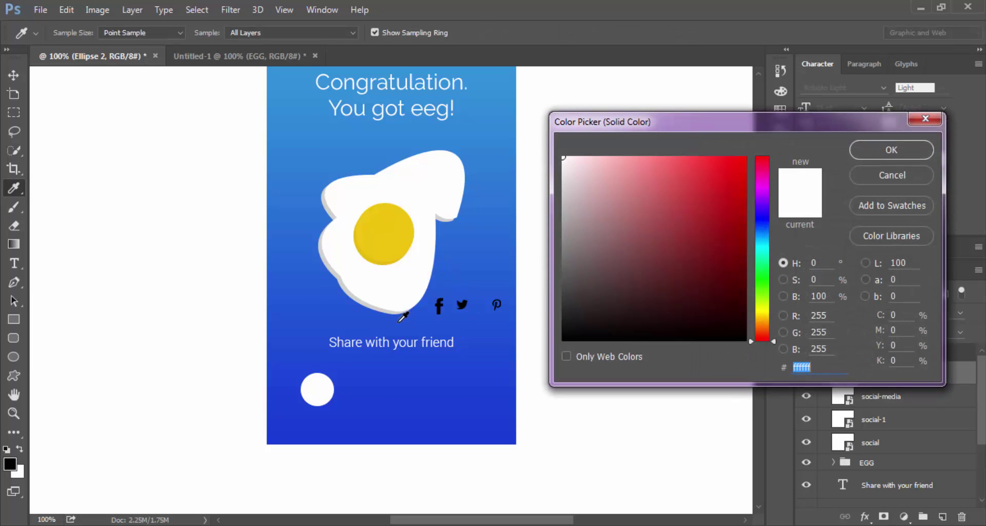
click(891, 150)
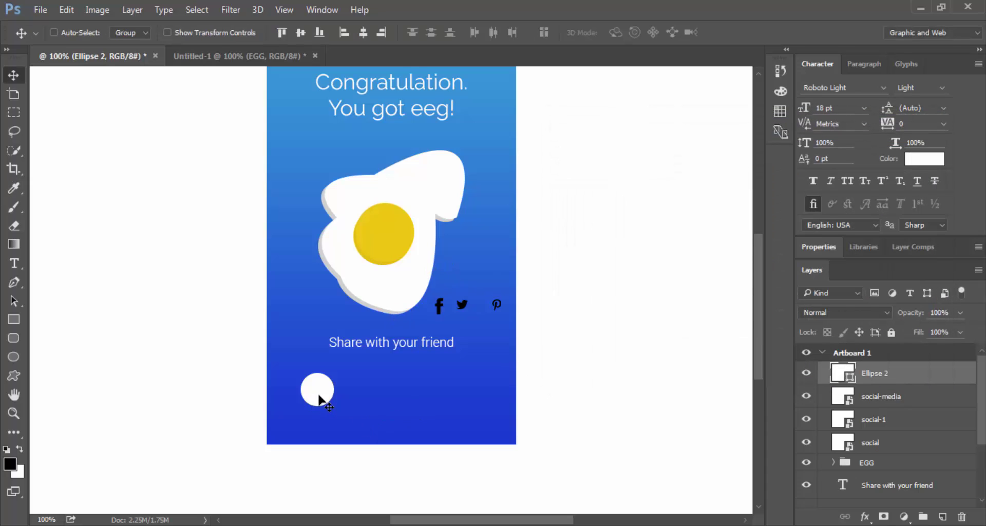
Step: Nudge the circle and set the Pinterest icon layer above it, inside the circle
drag(318, 398, 313, 411)
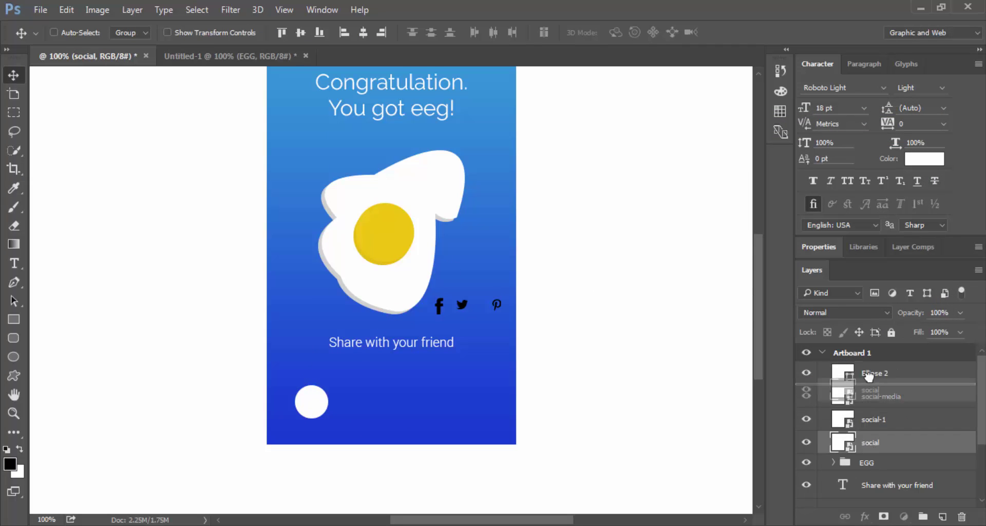
drag(868, 442, 868, 363)
drag(530, 347, 345, 444)
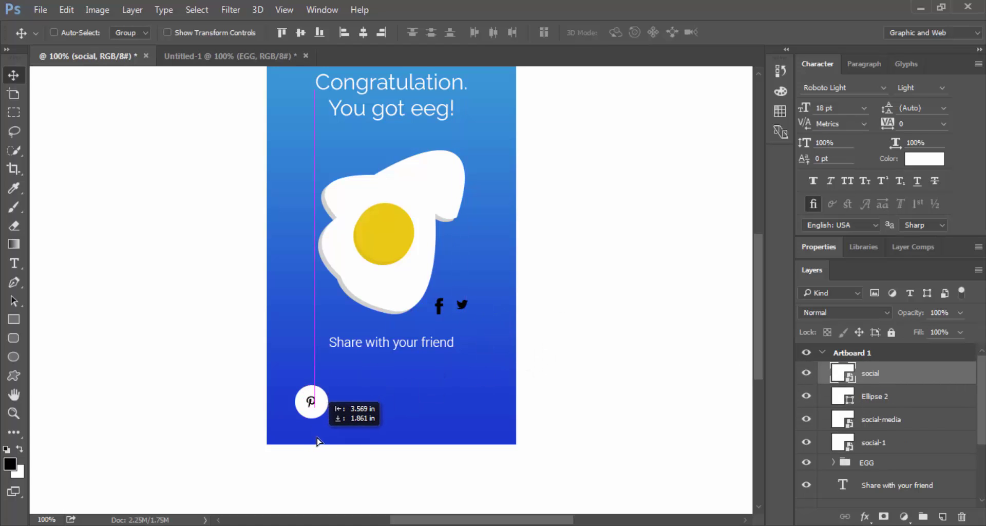
double_click(840, 372)
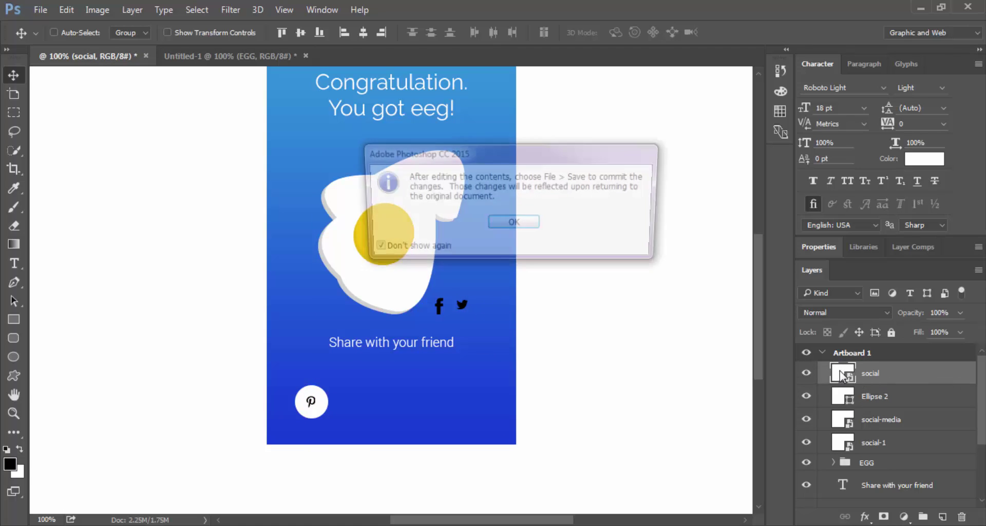
click(528, 232)
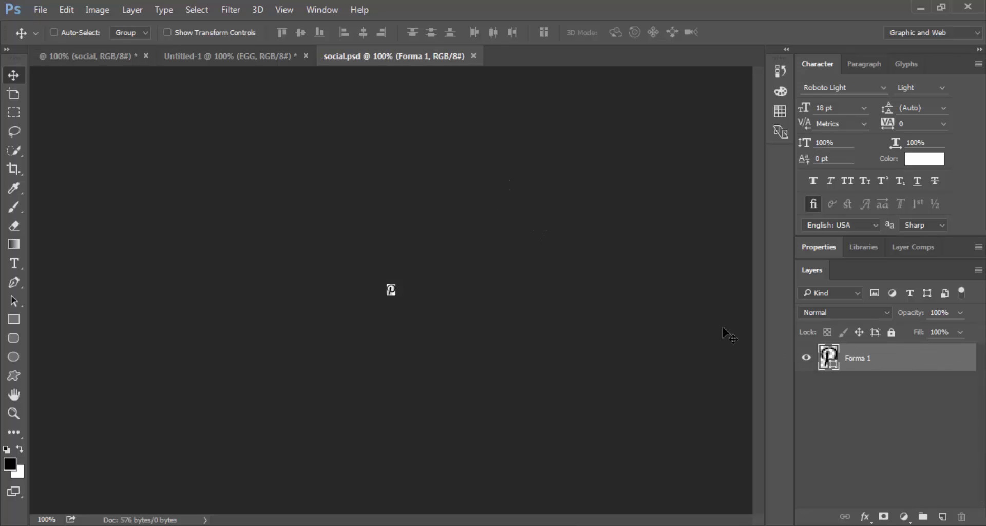
double_click(834, 354)
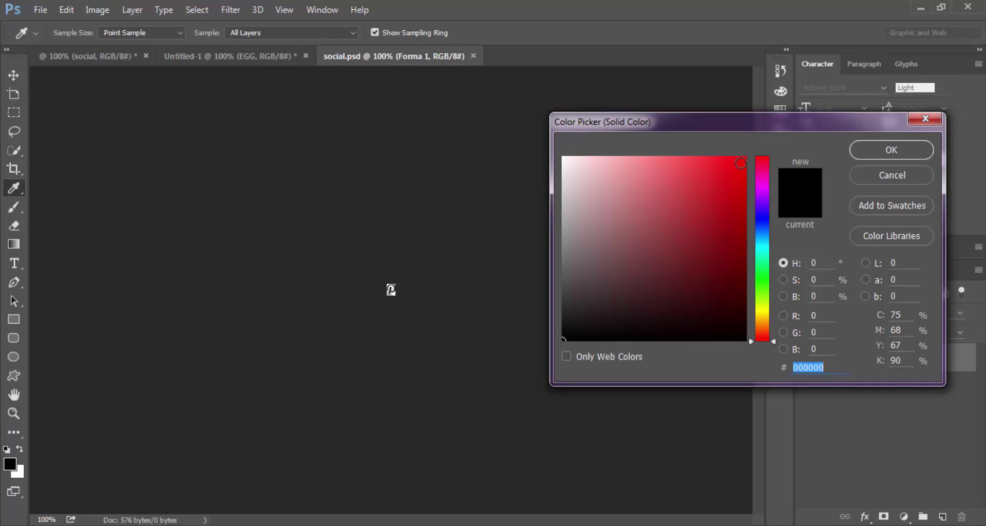
click(735, 165)
double_click(817, 368)
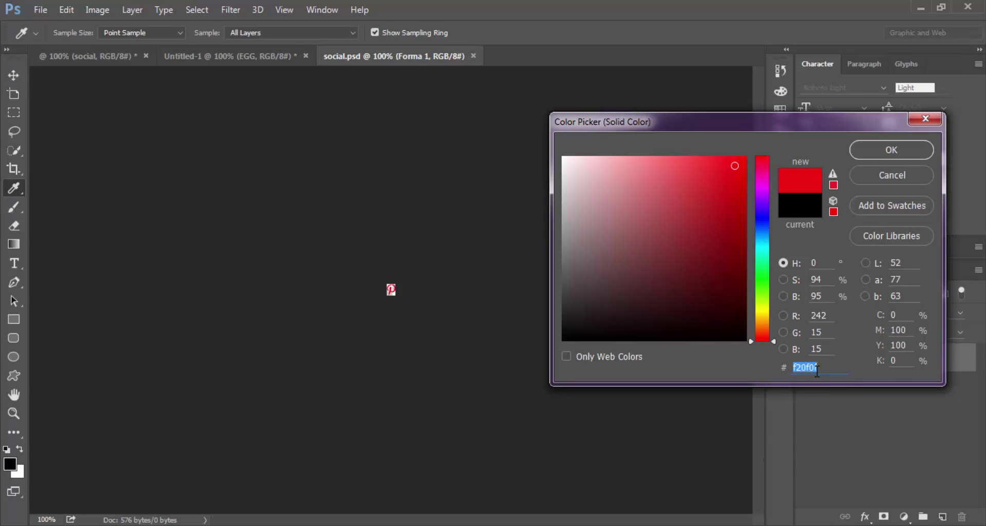
text(e74c3c)
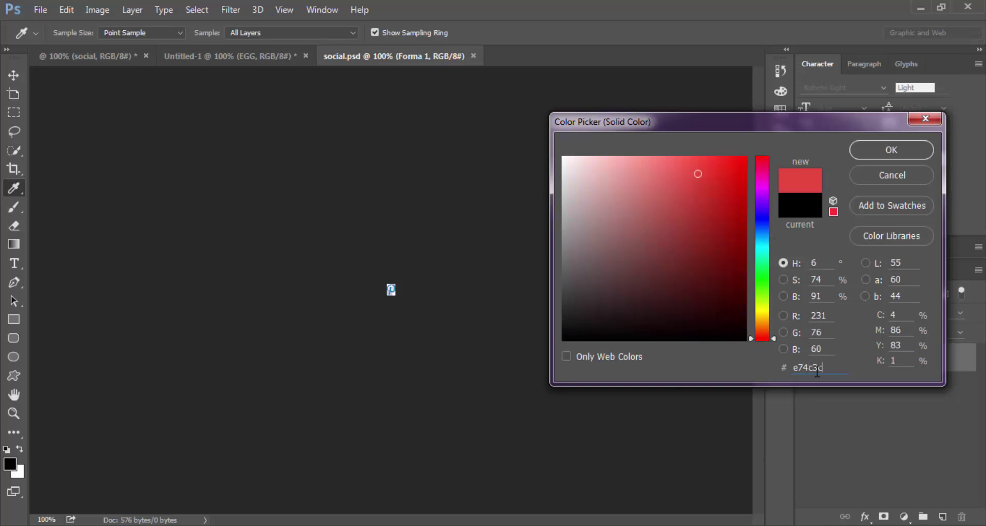
key(Return)
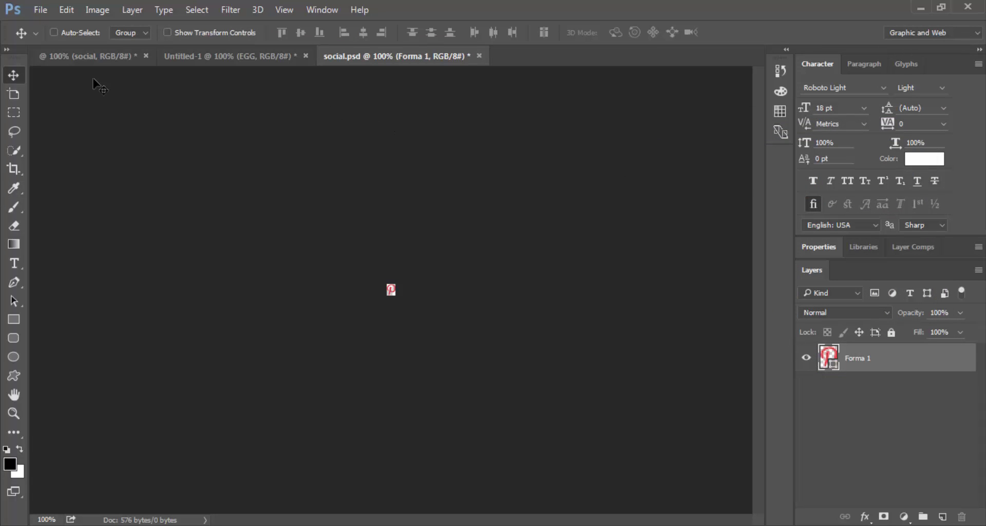
click(61, 54)
click(411, 55)
key(ctrl+w)
click(504, 216)
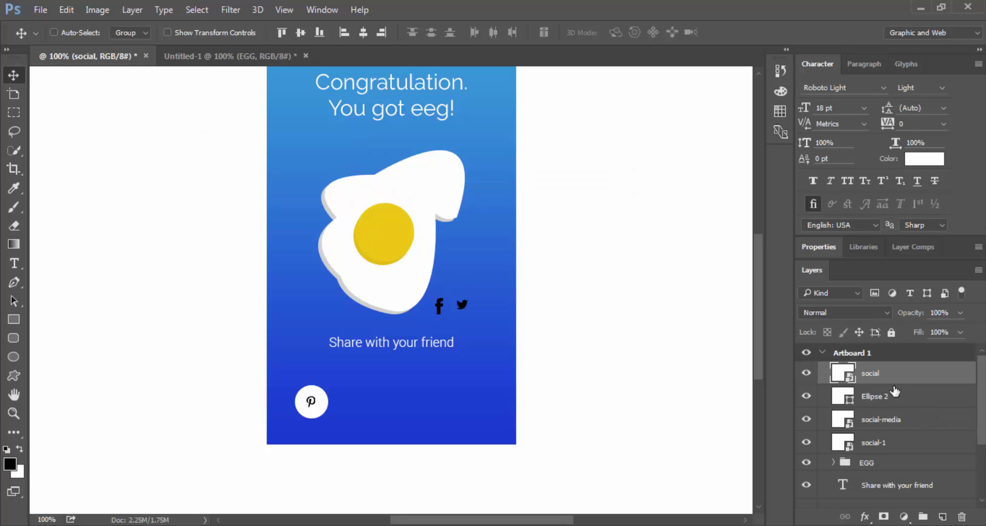
Step: Delete the three placed social icon layers
ctrl+click(874, 427)
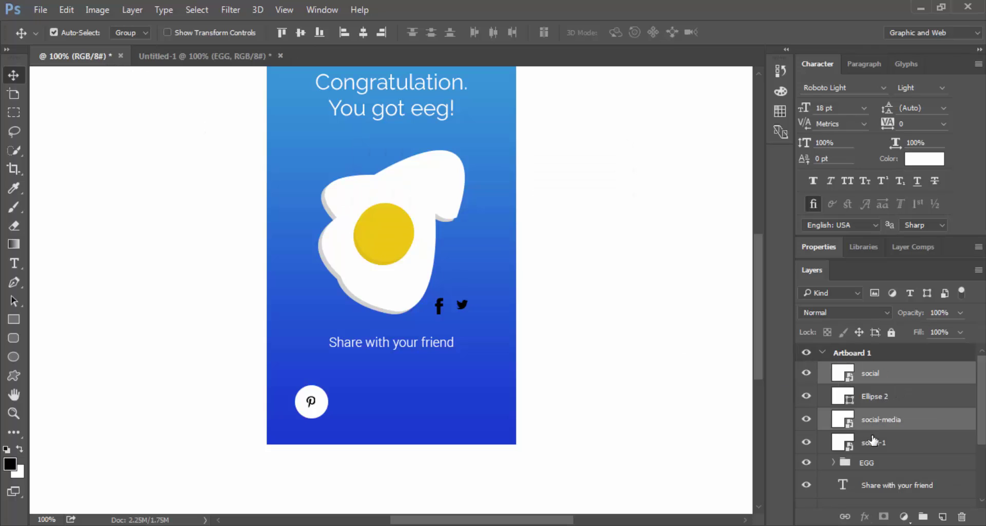
ctrl+click(873, 440)
key(Delete)
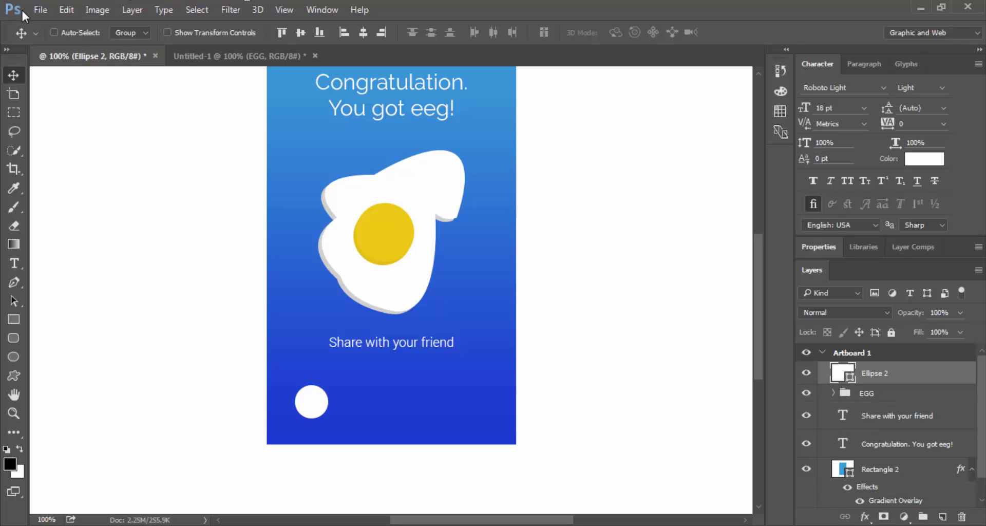
Step: Open the social, social-1 and social-media icon files as separate documents
click(40, 10)
click(46, 37)
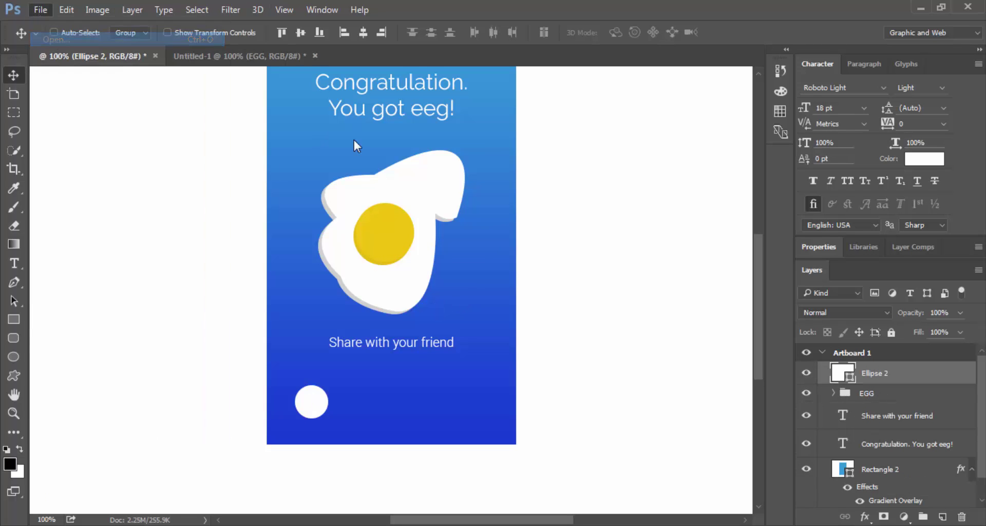
click(427, 164)
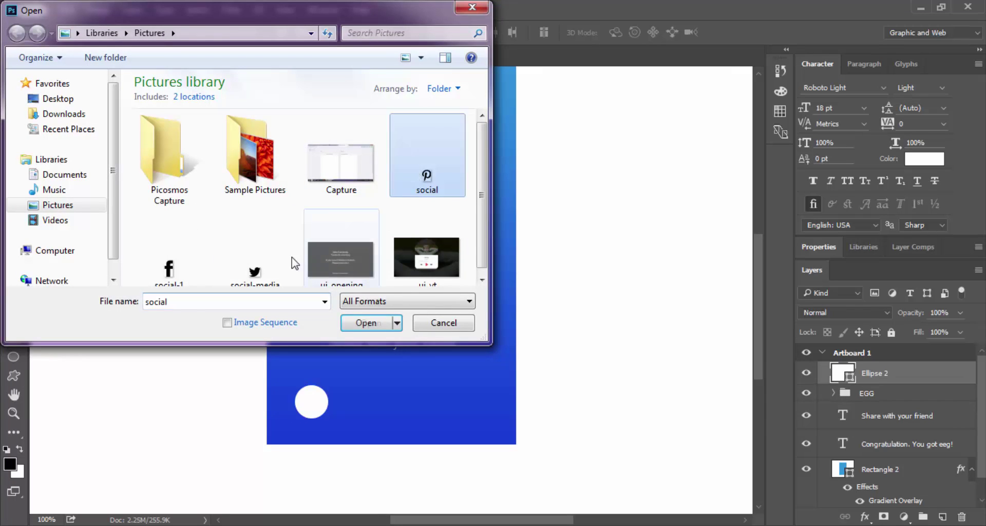
shift+click(254, 251)
click(354, 323)
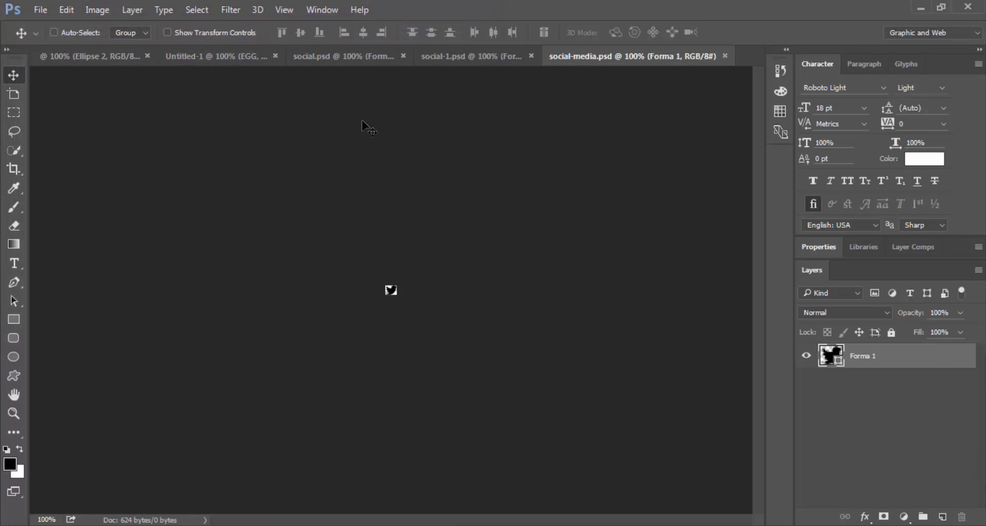
Step: Drag the Facebook f shape (Forma 1) onto the white circle in the card
click(346, 63)
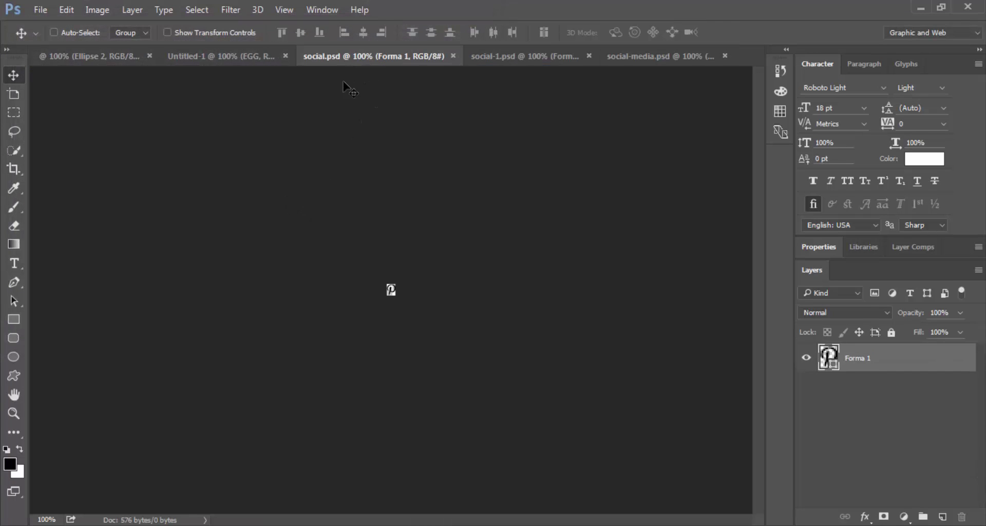
click(503, 58)
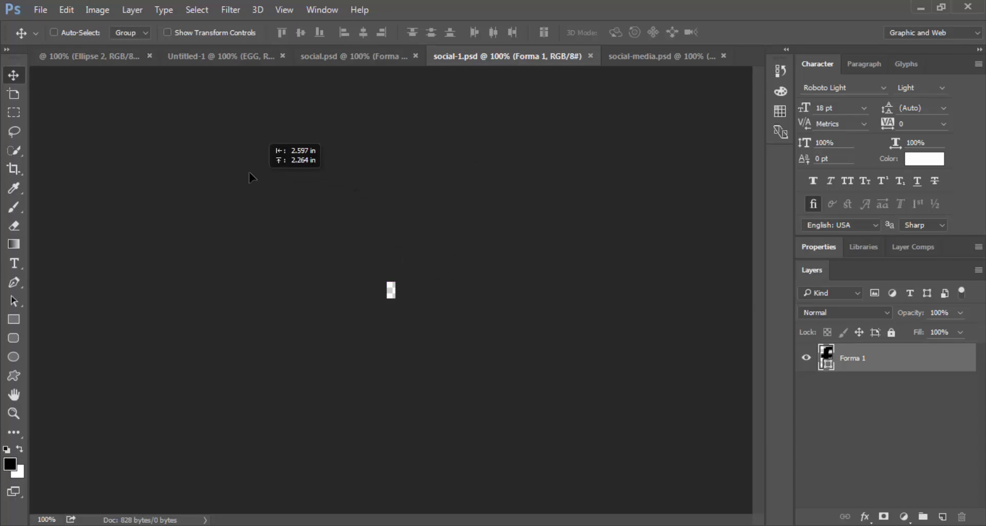
click(104, 57)
mouse_move(104, 60)
mouse_down()
mouse_move(316, 412)
mouse_move(314, 401)
mouse_up()
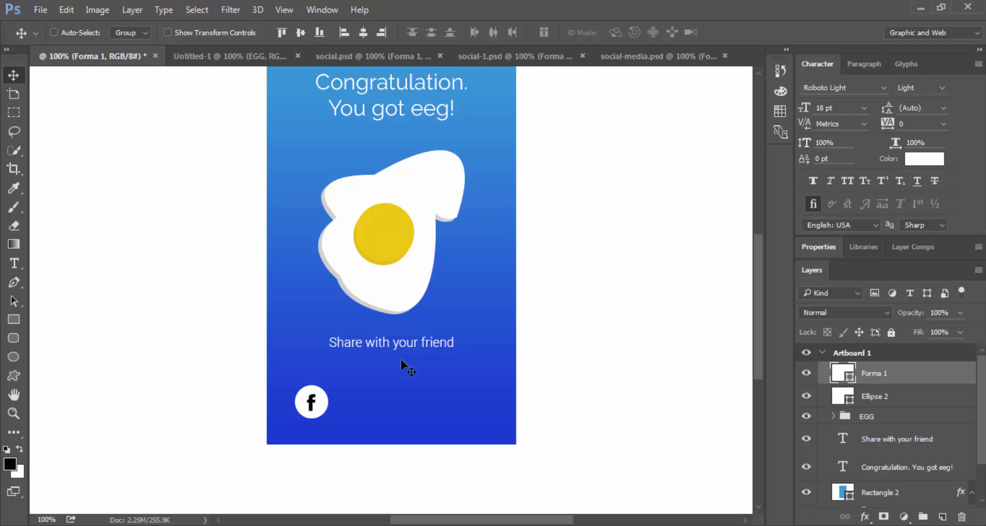
Step: Recolour the Facebook f icon to blue #2d1cd3
double_click(843, 373)
click(761, 216)
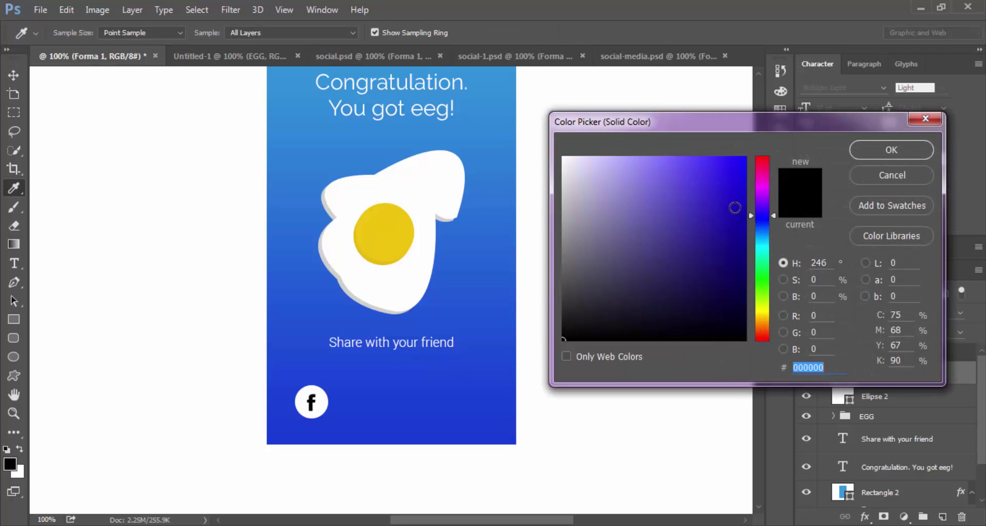
mouse_move(735, 207)
mouse_down()
mouse_move(735, 191)
mouse_move(721, 188)
mouse_up()
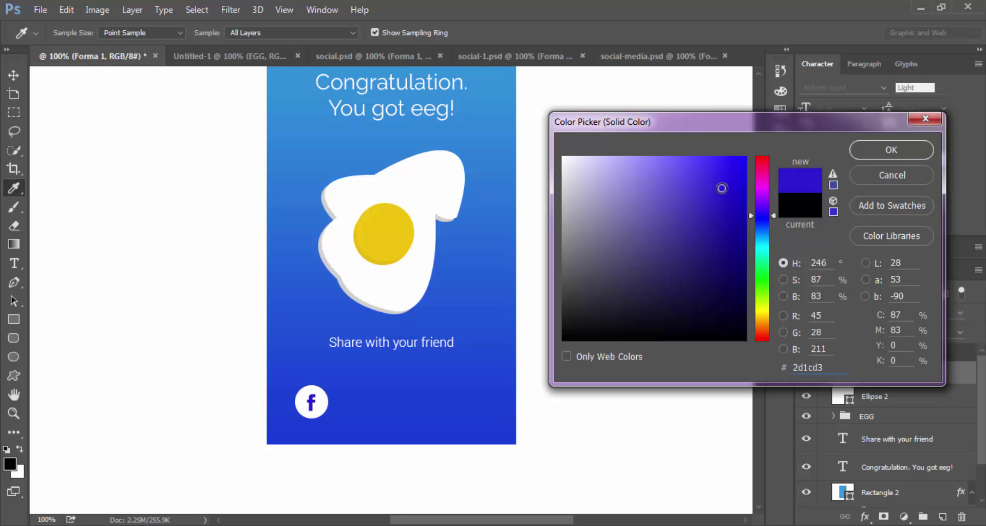
click(900, 159)
Step: Give the white Ellipse 2 circle a Drop Shadow at 30% opacity
click(894, 398)
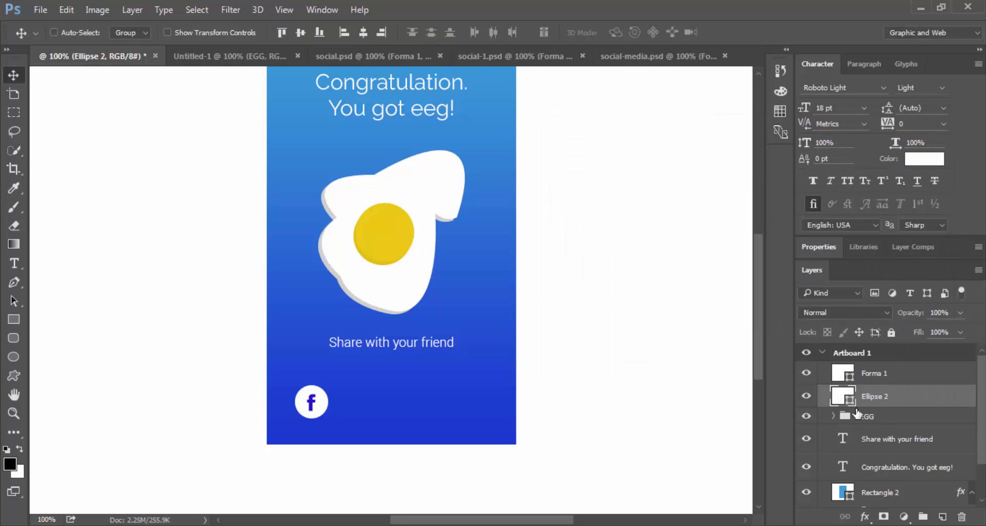
click(865, 516)
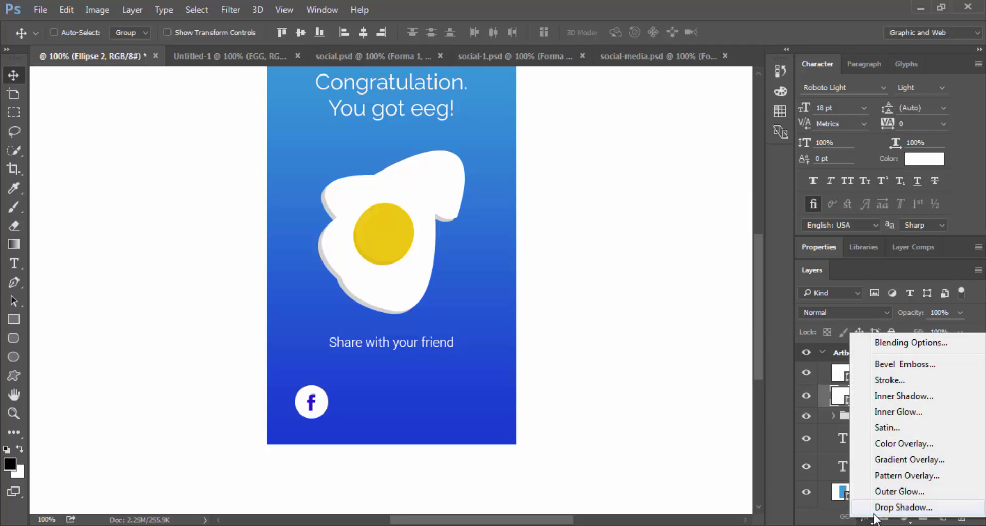
click(897, 506)
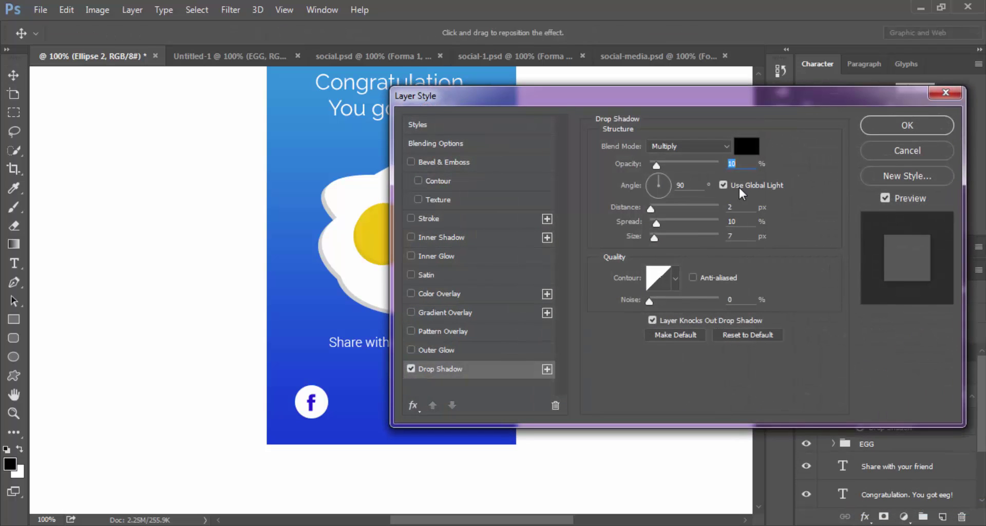
text(30)
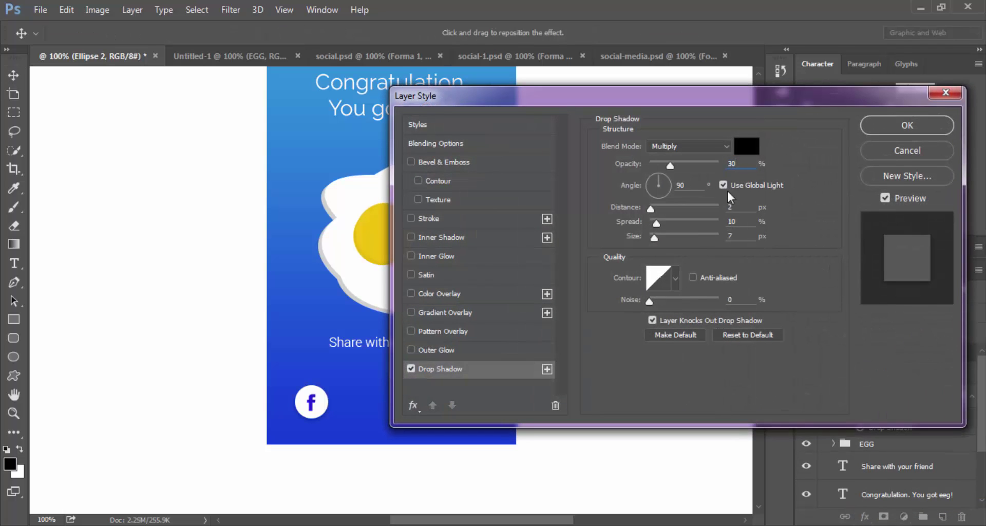
key(Tab)
key(Tab)
key(Tab)
key(Return)
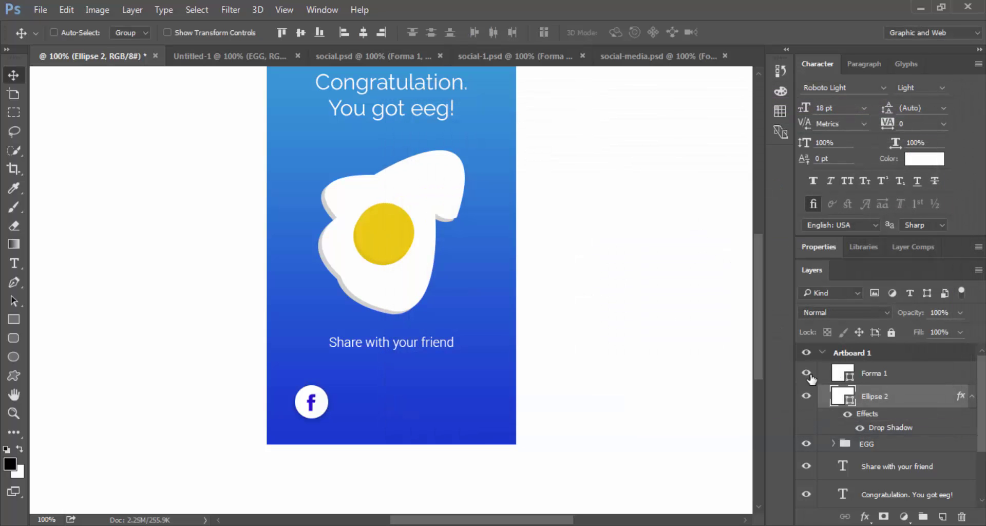
shift+click(885, 379)
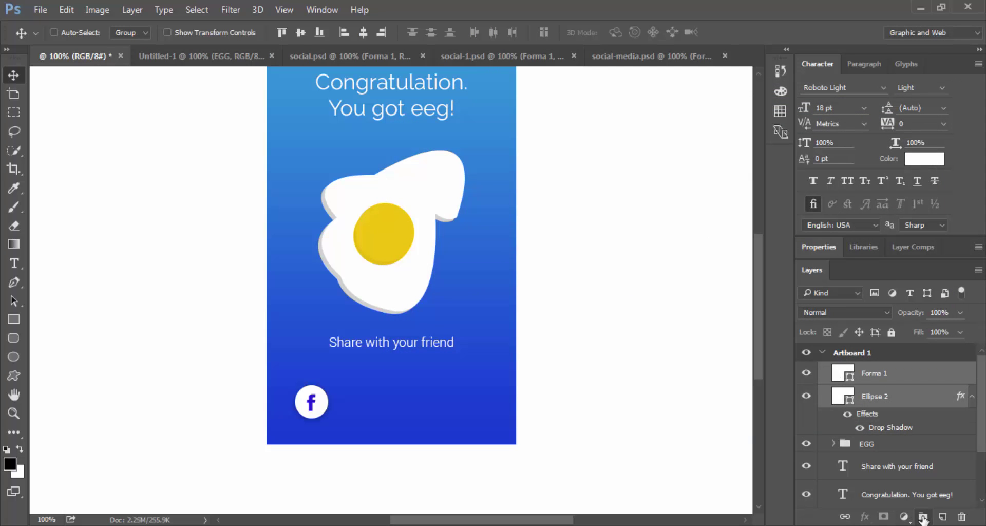
Step: Group the f icon and circle and name the group SHARE-FACEBOOK
click(923, 517)
double_click(876, 369)
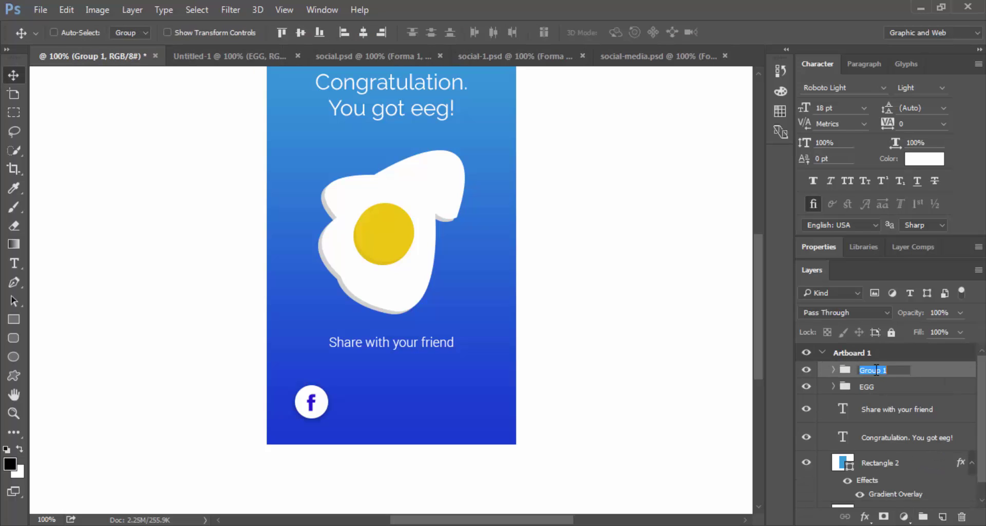
text(SHARE-FACEBOOK)
key(Return)
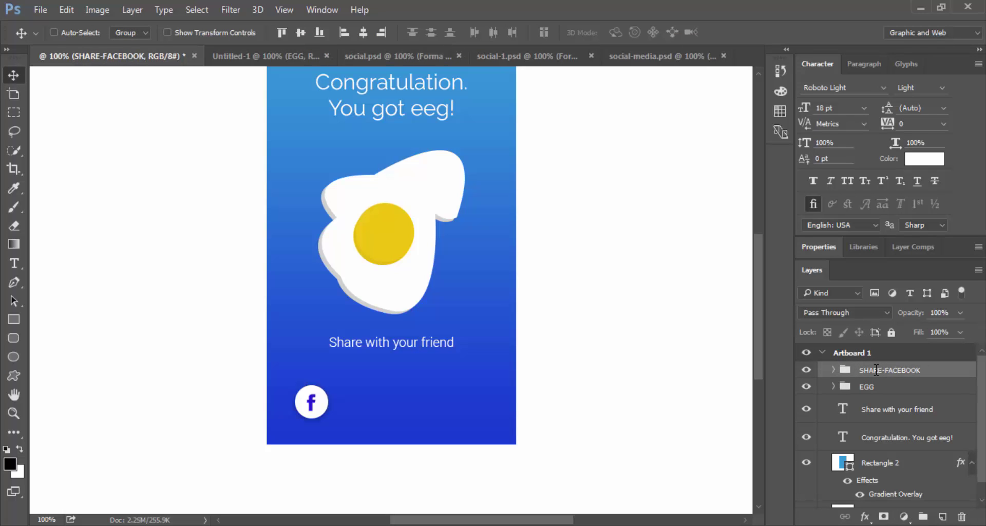
Step: Duplicate the group, shift the copy right, and rename it SHARE-TWITTER
right_click(876, 374)
click(771, 87)
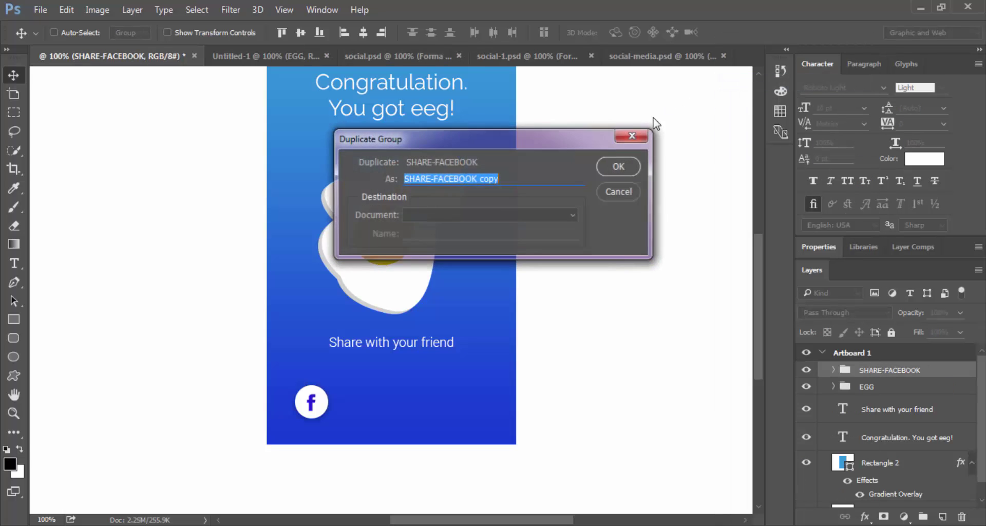
click(620, 167)
key(shift+Right)
key(shift+Right)
key(shift+Right)
key(shift+Right)
key(shift+Right)
key(shift+Right)
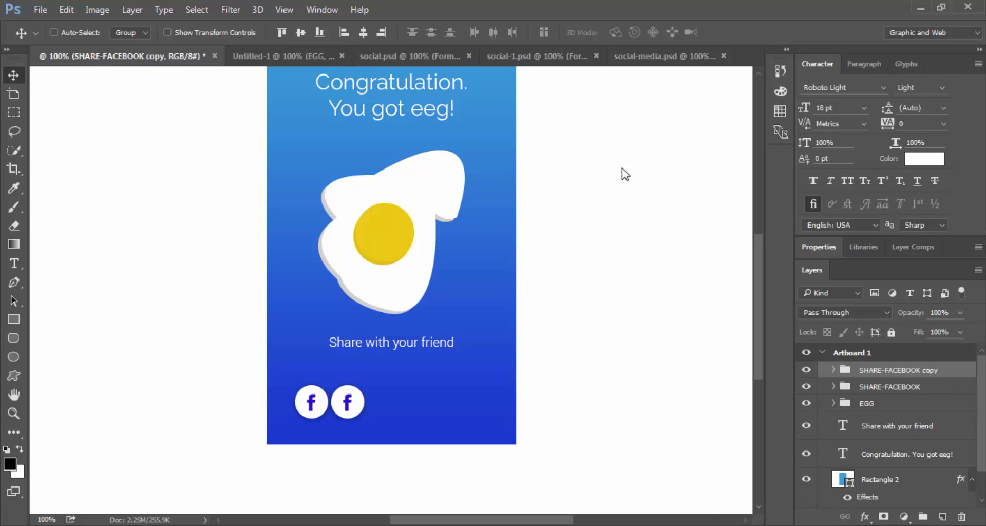
key(shift+Right)
key(shift+Right)
key(shift+Right)
key(shift+Right)
key(shift+Right)
key(shift+Right)
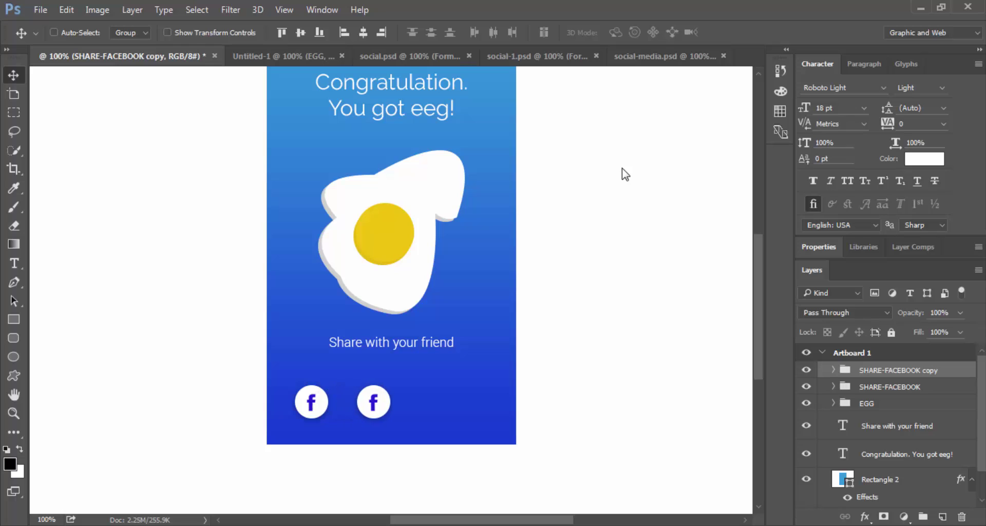
key(shift+Right)
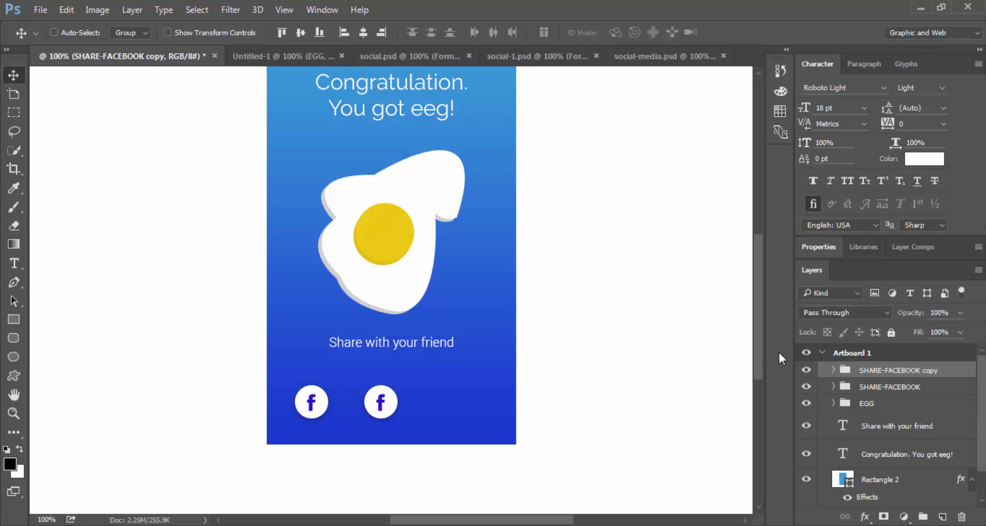
double_click(886, 371)
text(SHARE-TWITT)
text(ER)
key(Return)
Step: Drag the Twitter bird shape from social-media.psd into the card
click(421, 55)
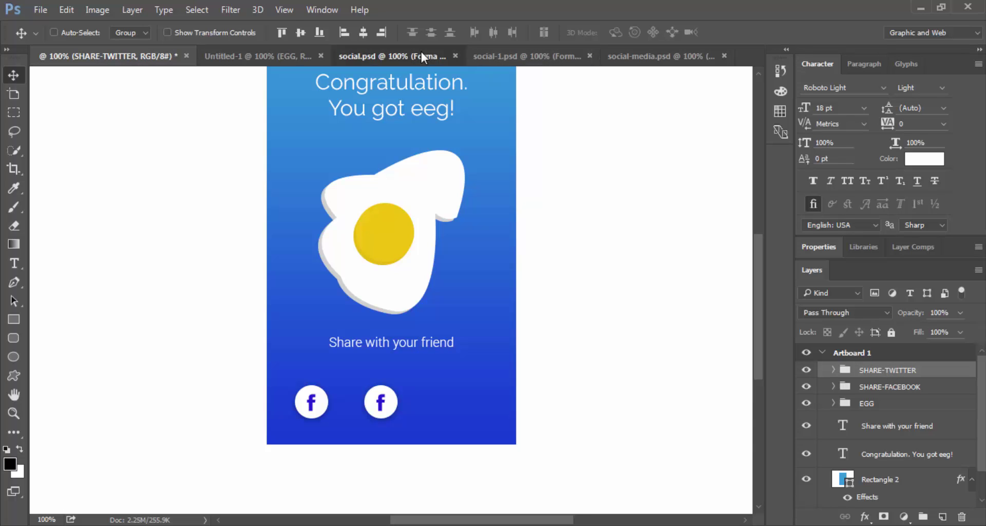
click(648, 56)
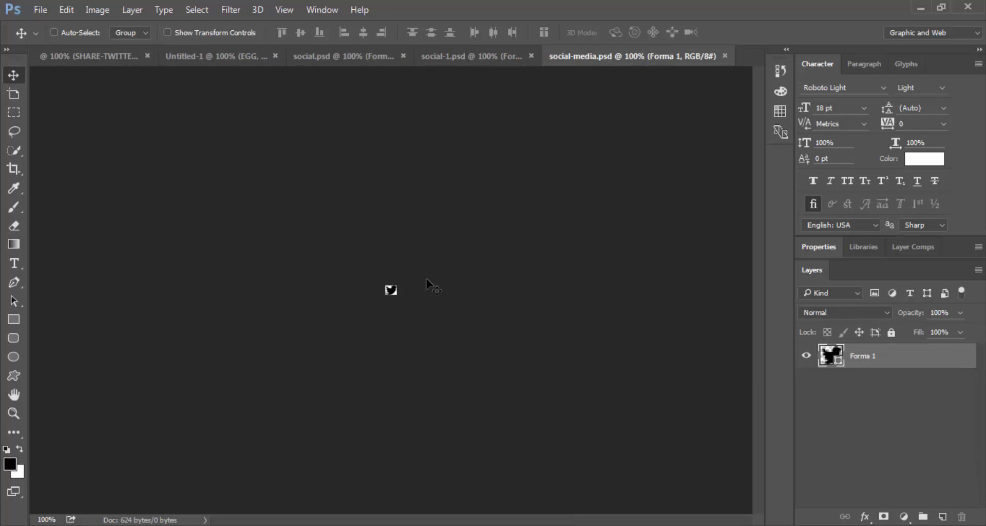
mouse_move(390, 291)
mouse_down()
mouse_move(115, 78)
mouse_move(381, 405)
mouse_up()
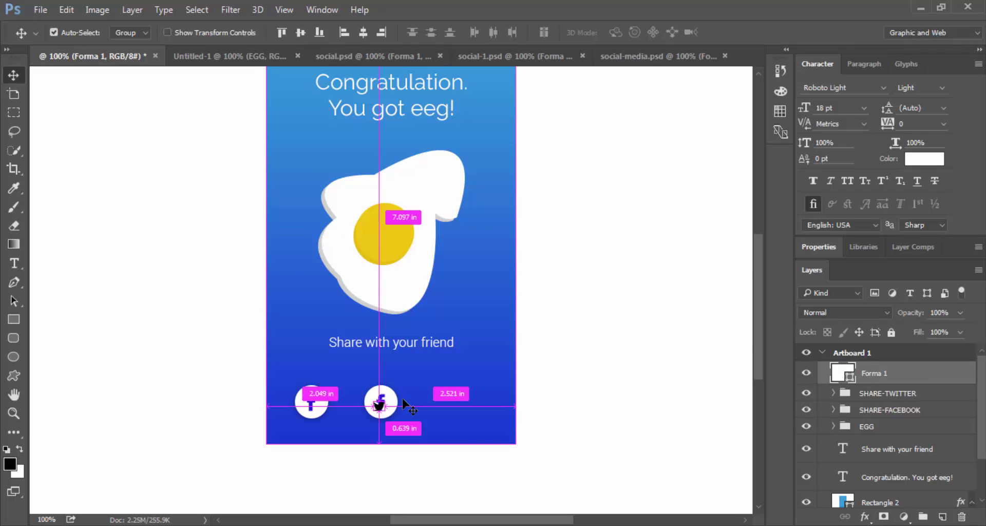
Step: Scale the Twitter bird up to about 169% and move it into the SHARE-TWITTER group
key(ctrl+t)
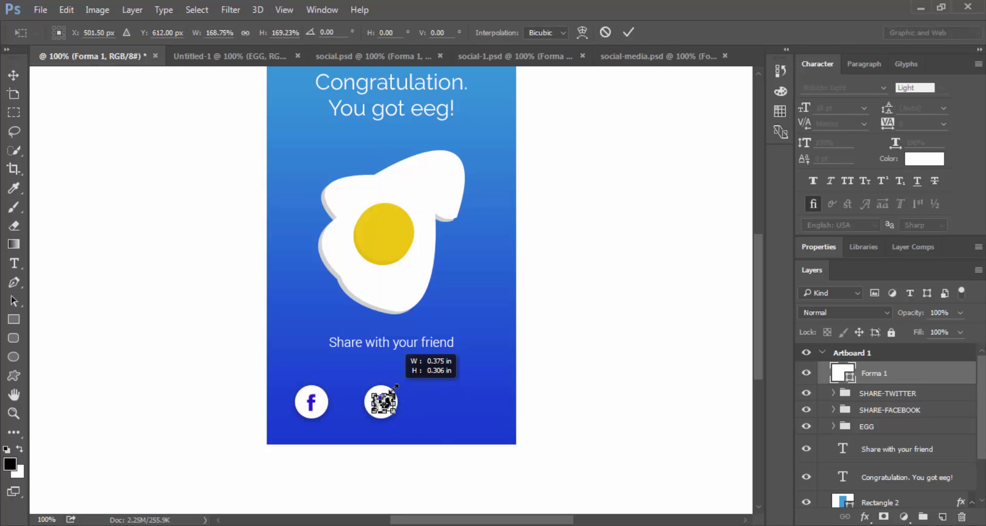
drag(388, 398, 396, 393)
key(Return)
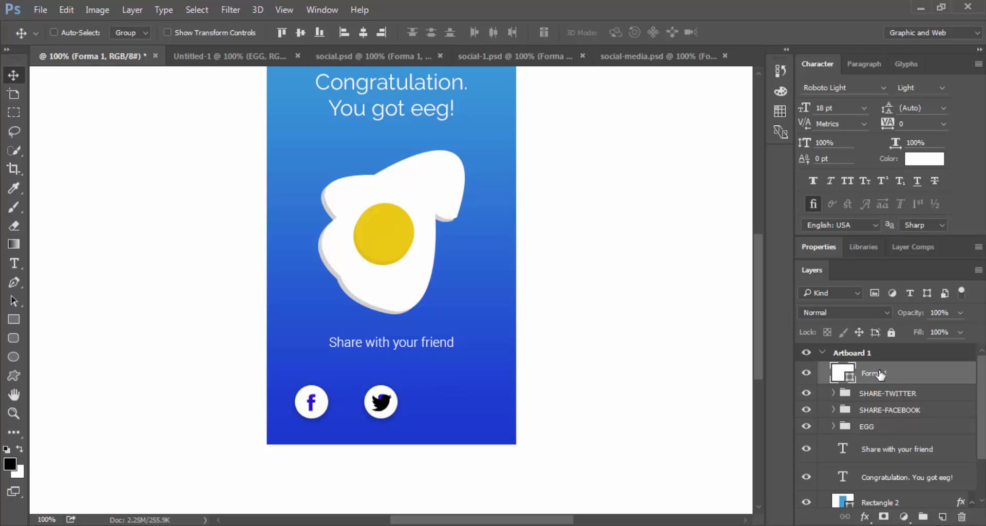
drag(867, 376, 843, 393)
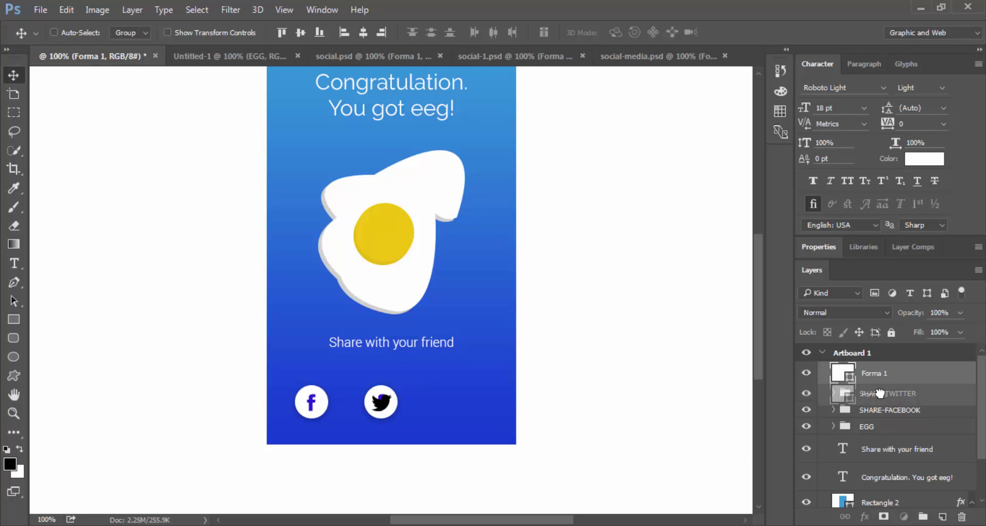
Step: Recolour the Twitter bird to light blue #199bd8
click(833, 369)
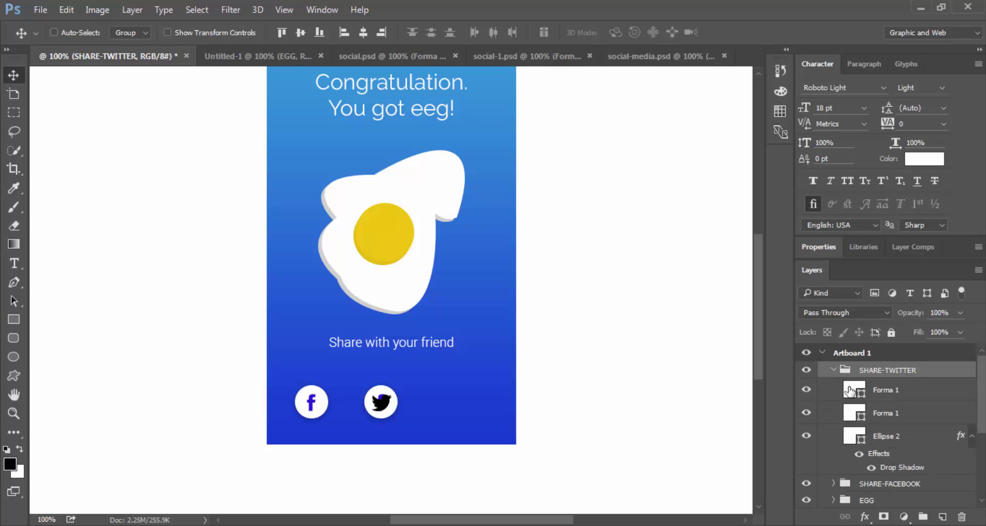
double_click(854, 391)
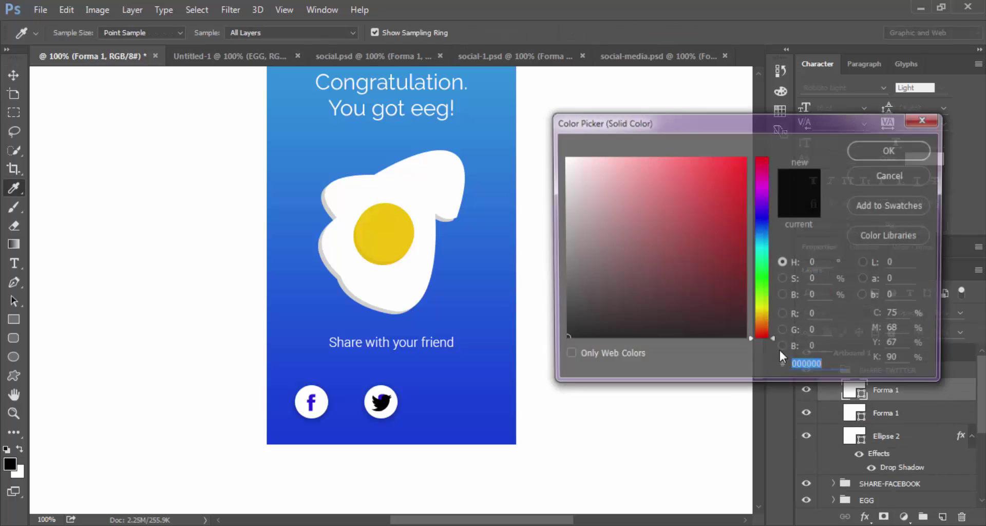
click(763, 226)
click(709, 172)
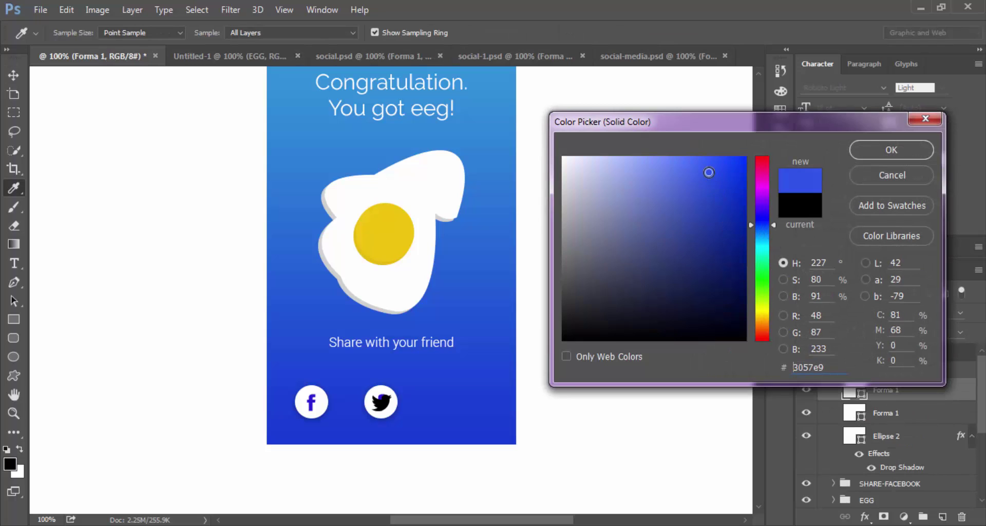
click(763, 240)
drag(722, 179, 724, 184)
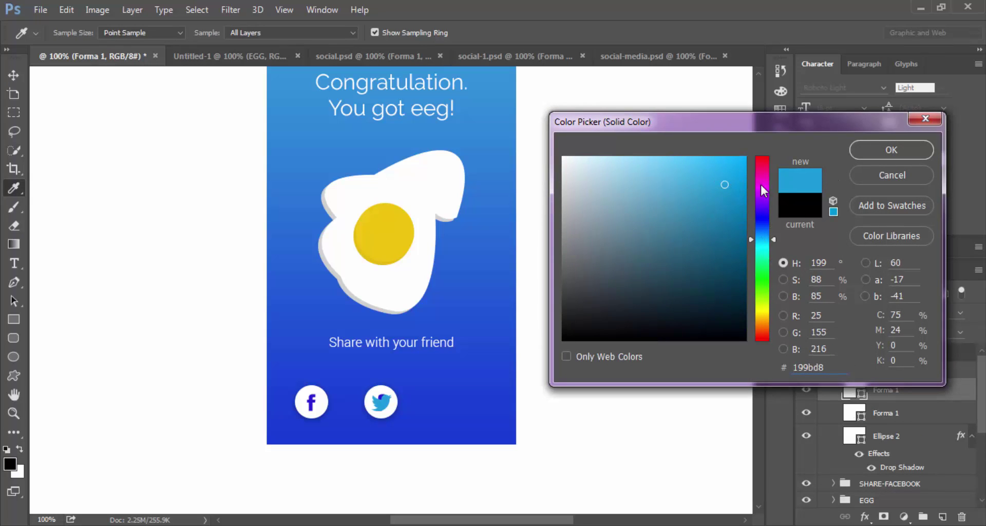
click(919, 152)
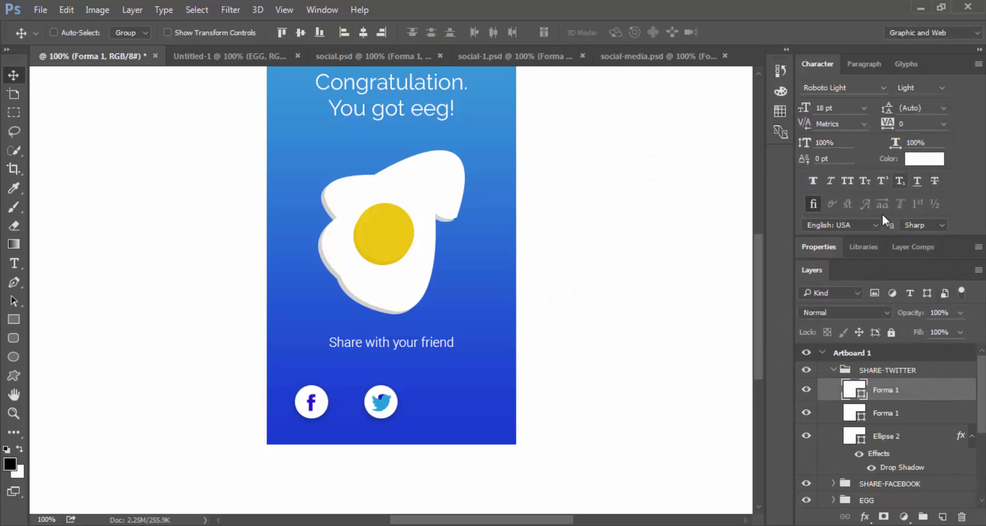
Step: Delete the leftover Facebook f layer from the SHARE-TWITTER group
click(895, 414)
key(Delete)
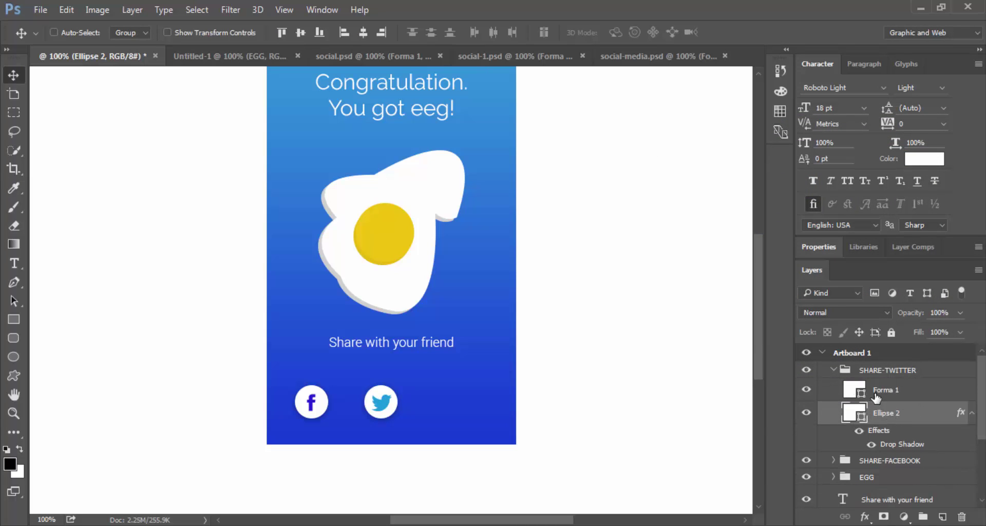
click(876, 396)
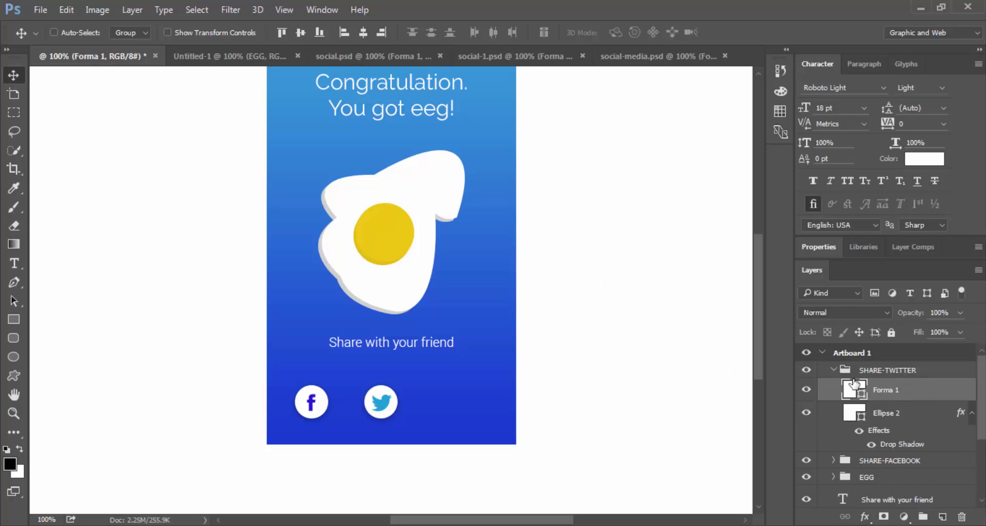
click(832, 374)
Step: Duplicate SHARE-TWITTER as SHARE-PINTEREST and nudge the copy right as a third button
click(833, 371)
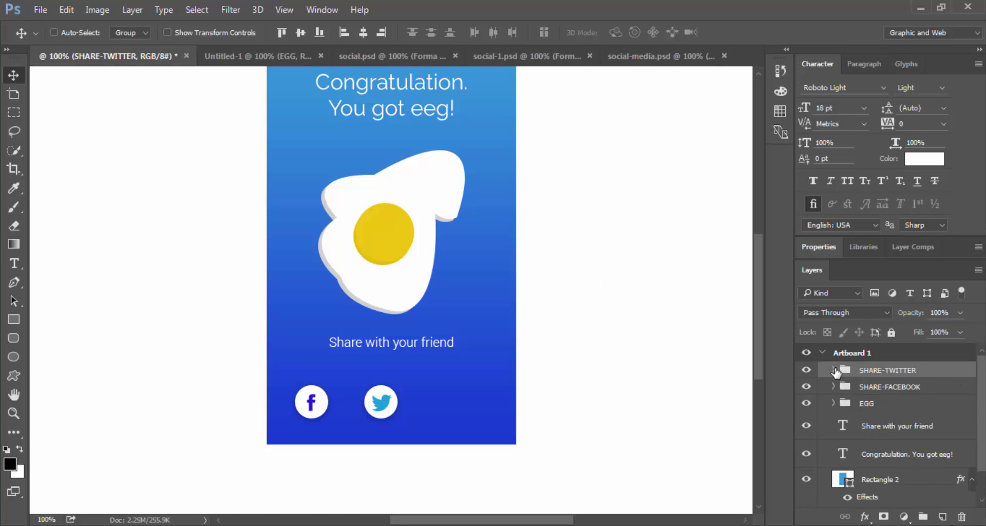
right_click(873, 369)
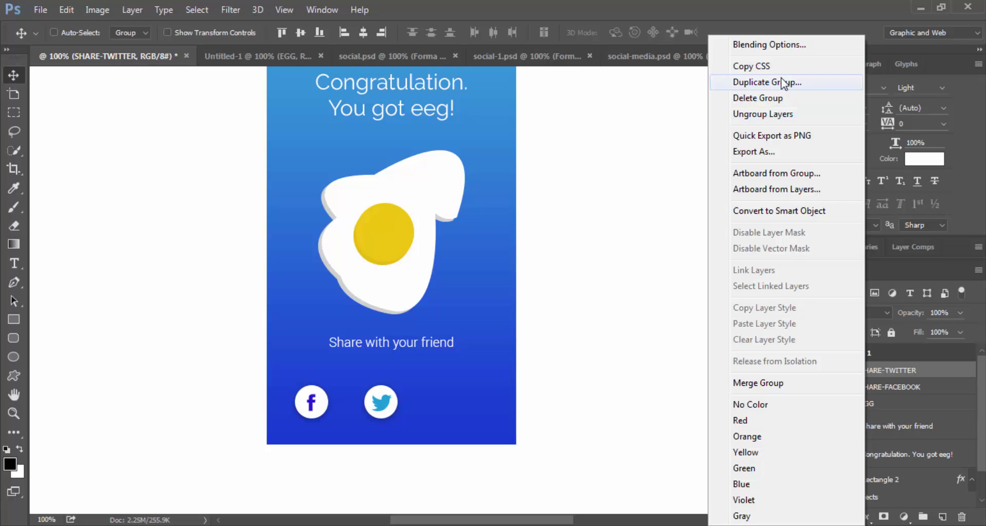
click(791, 83)
text(SHARE-)
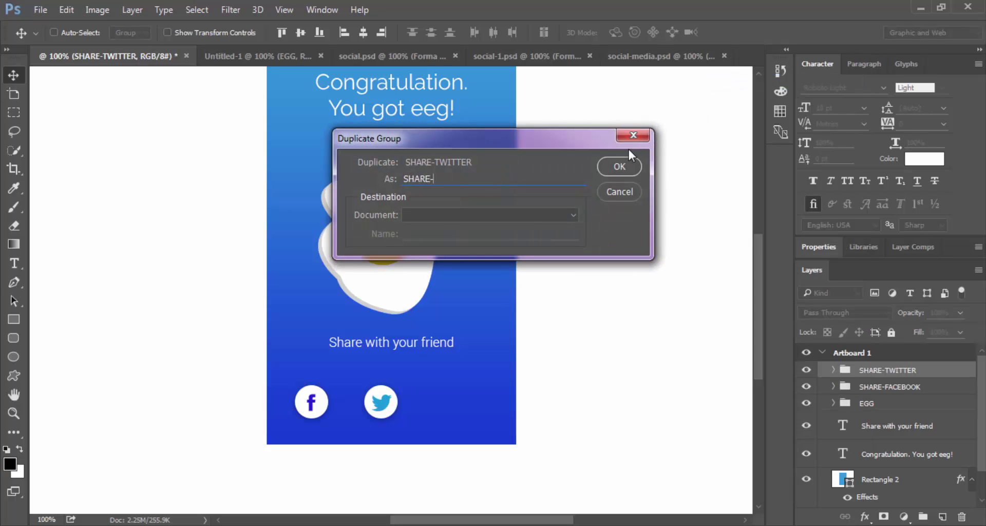
text(EST)
key(Return)
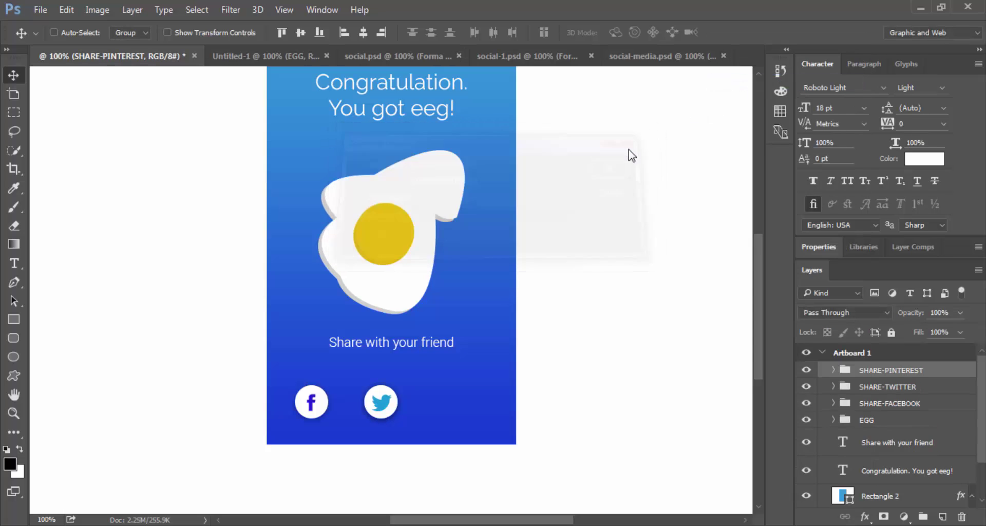
key(shift+Right)
key(shift+Right)
key(shift+Right)
key(shift+Right)
key(shift+Right)
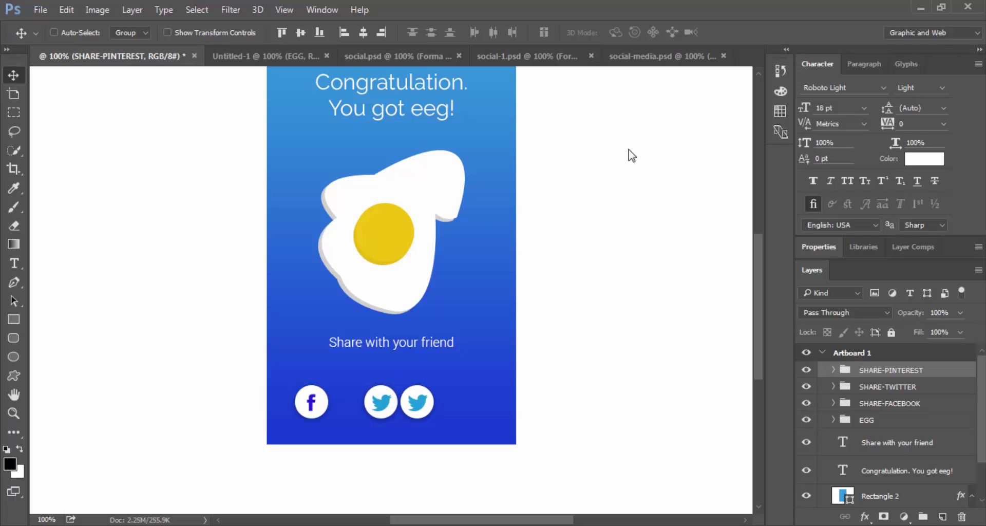
key(Right)
key(Right)
key(Right)
key(Right)
key(shift+Right)
key(shift+Right)
key(shift+Right)
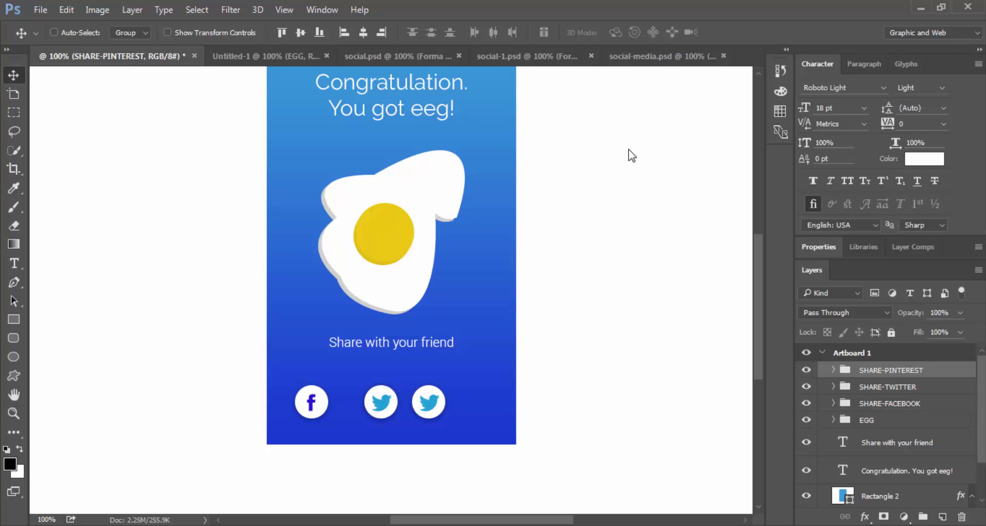
key(shift+Right)
key(shift+Right)
key(shift+Right)
key(shift+Right)
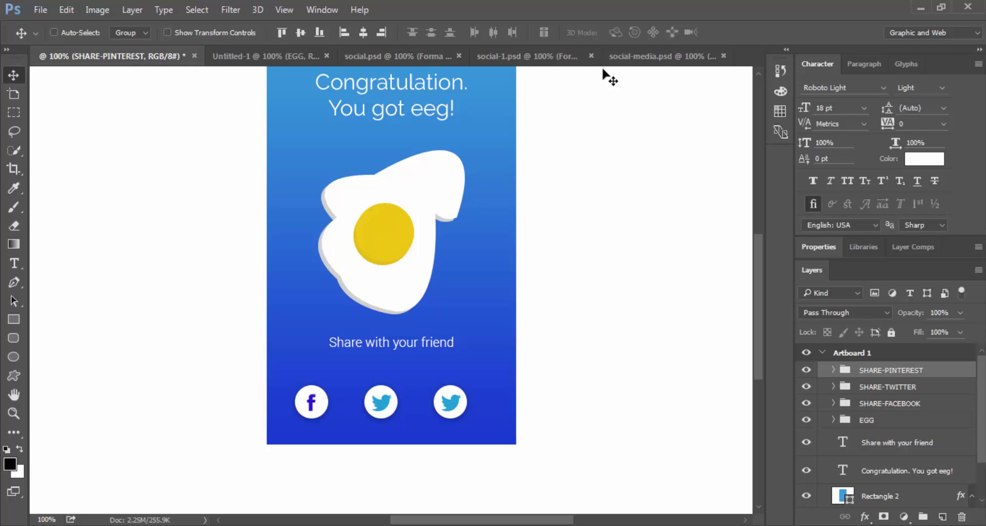
Step: Bring the Pinterest logo from social.psd into the SHARE-PINTEREST group
click(359, 56)
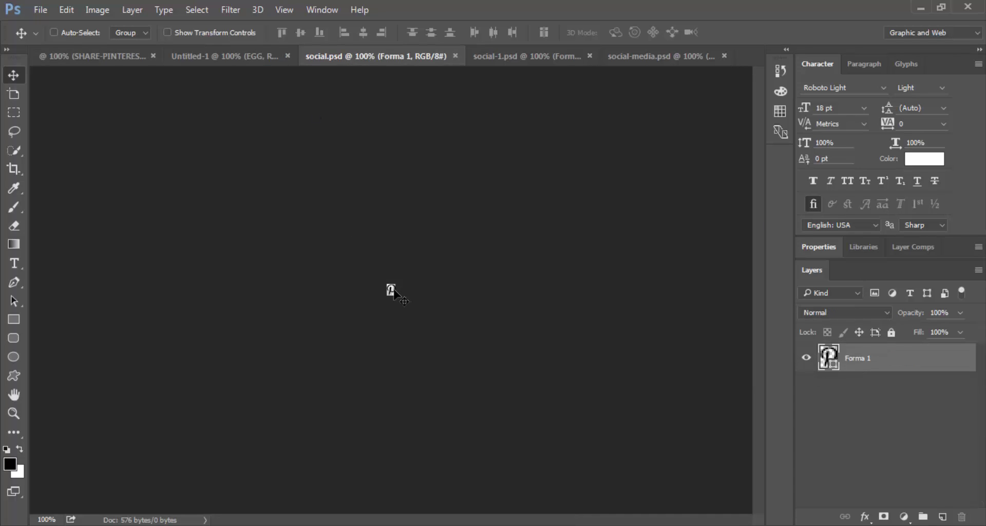
drag(393, 292, 334, 308)
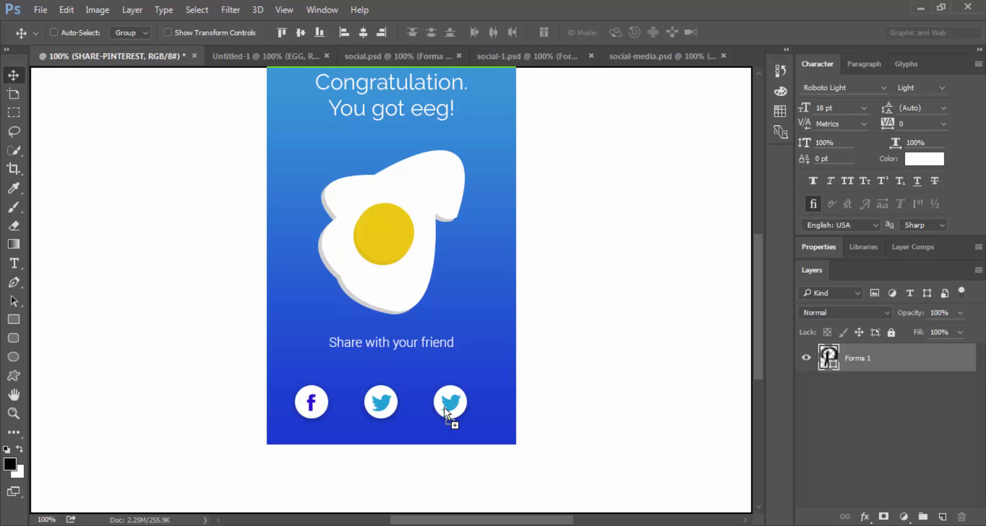
drag(445, 408, 444, 408)
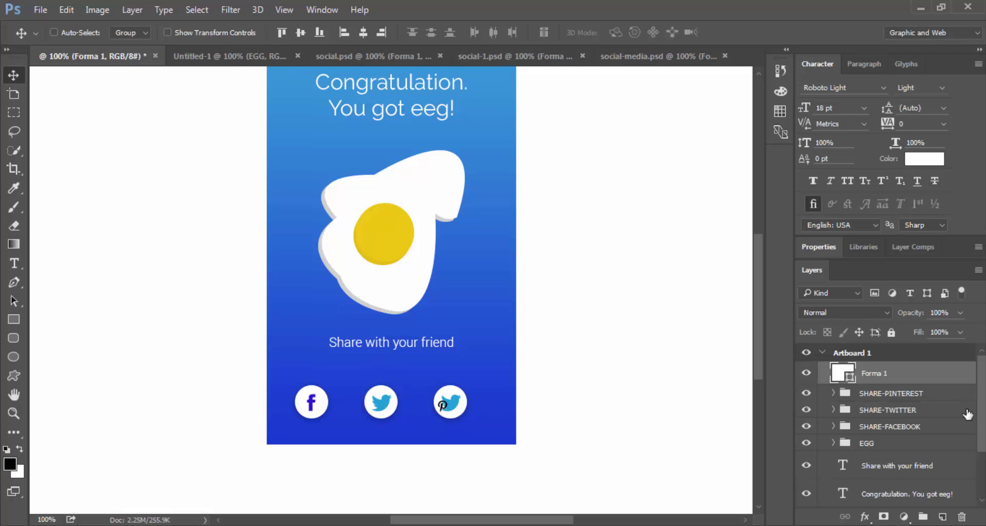
drag(880, 377, 873, 395)
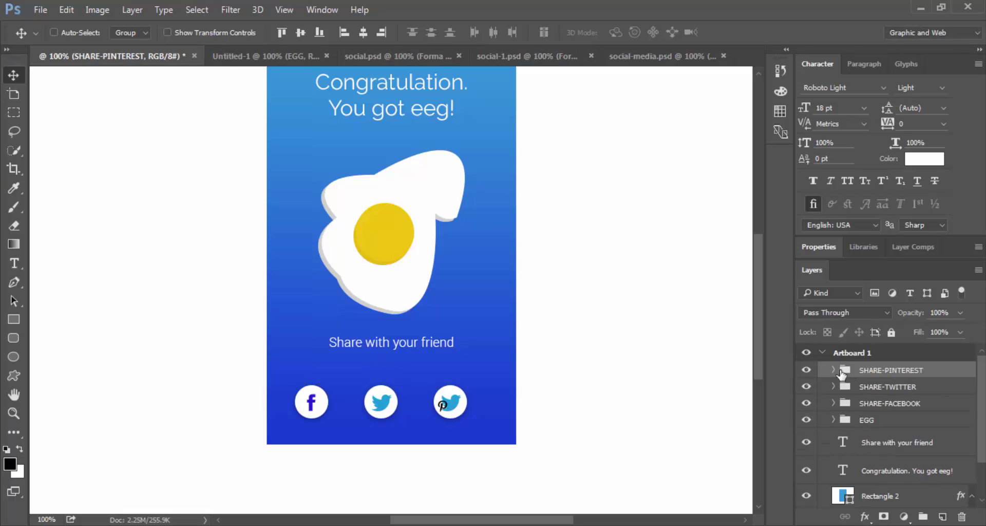
click(834, 370)
Step: Recolour the Pinterest logo a deep red
double_click(856, 390)
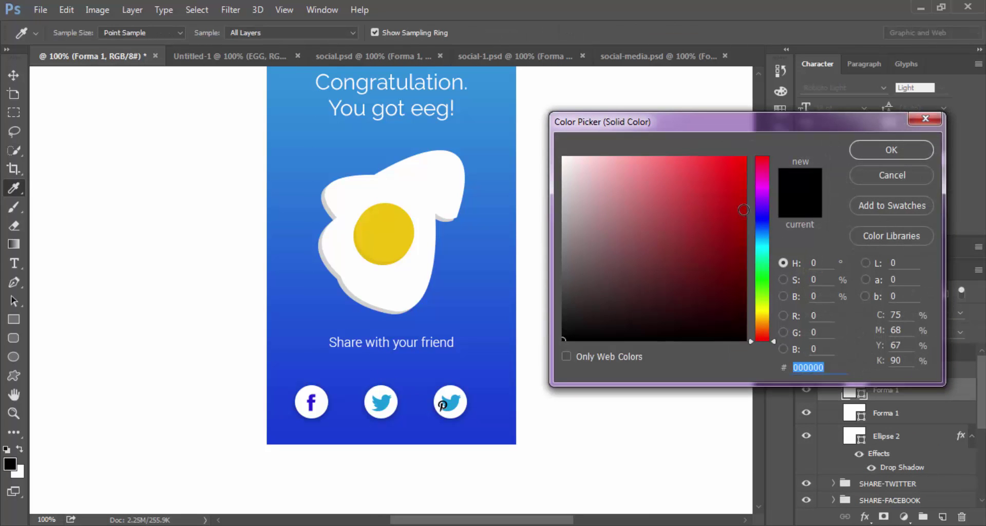
drag(758, 338, 764, 346)
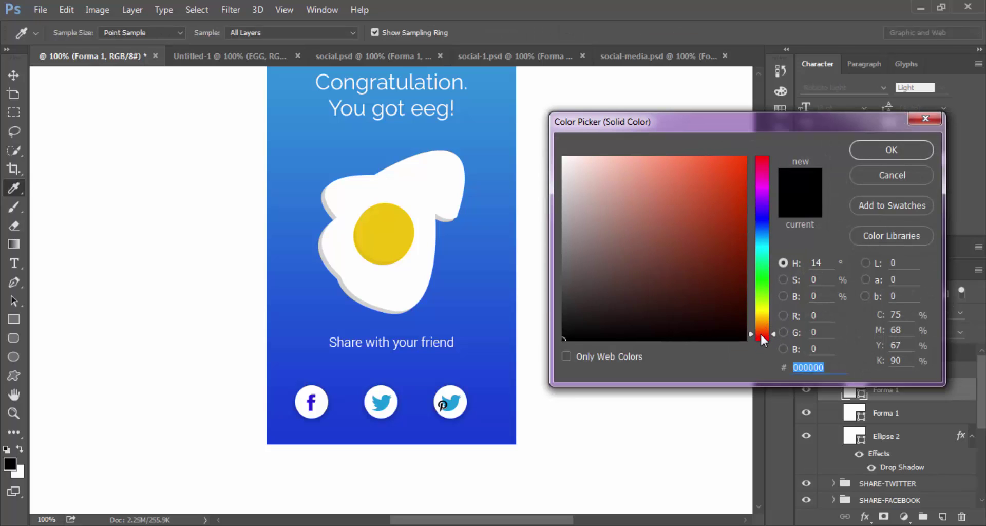
mouse_move(736, 273)
mouse_down()
mouse_move(715, 175)
mouse_move(729, 208)
mouse_up()
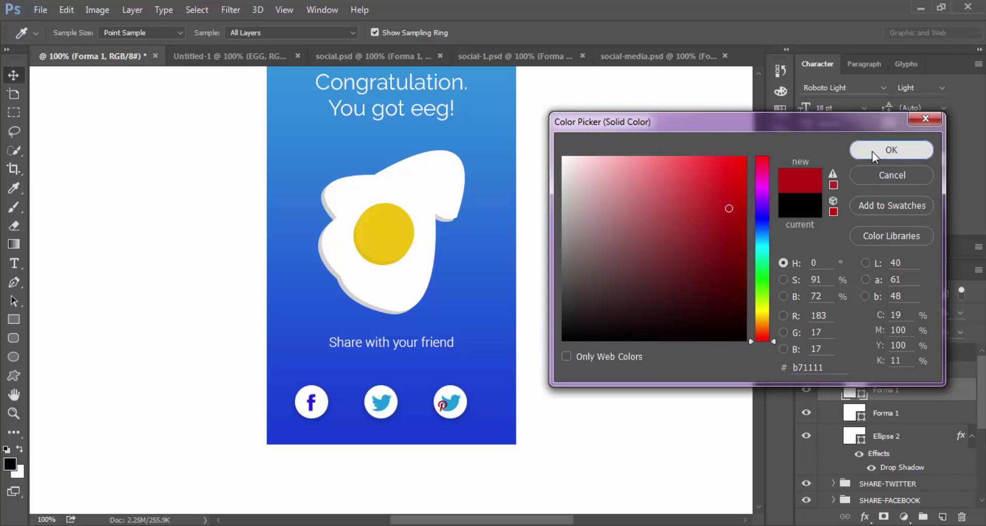
click(887, 149)
Step: Resize the Pinterest logo and centre it in the third white circle
key(v)
drag(451, 402, 469, 391)
key(ctrl+t)
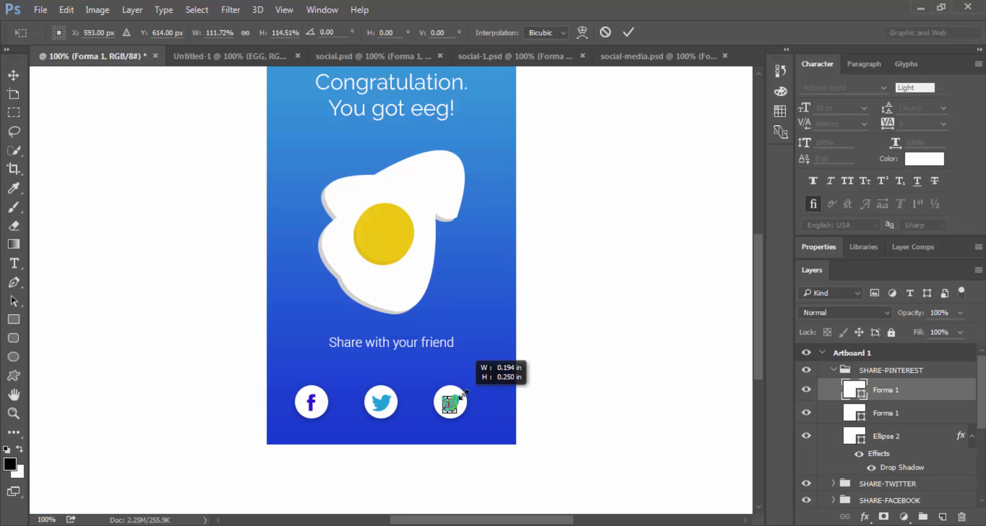
key(Return)
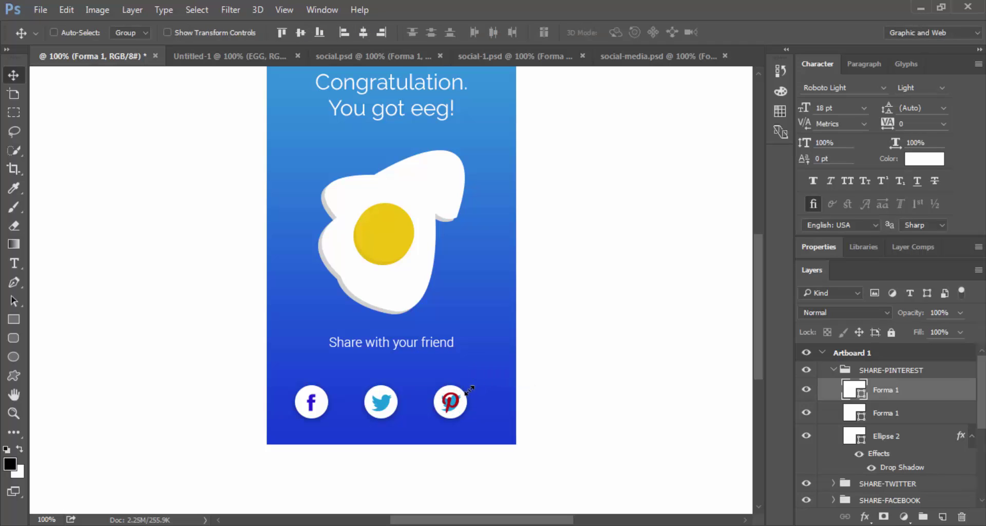
ctrl+click(895, 440)
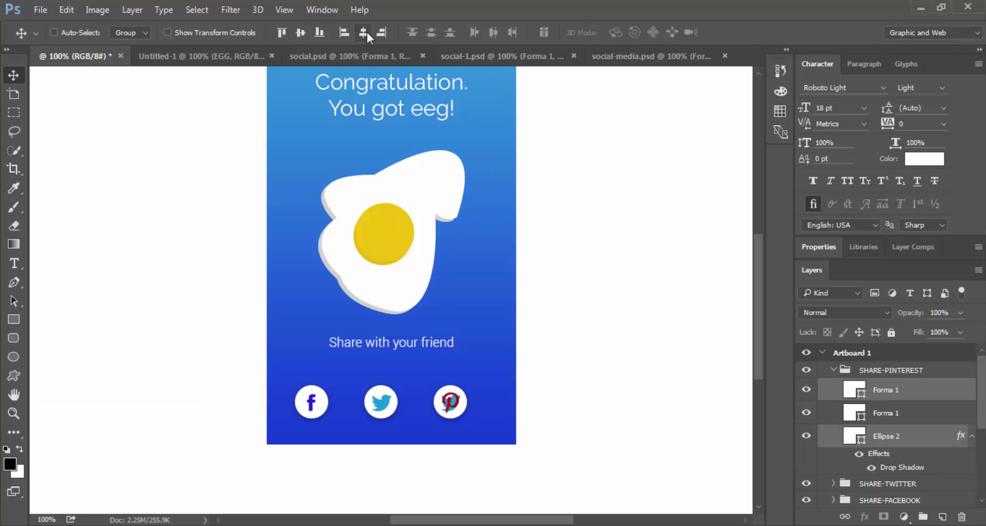
click(302, 34)
click(887, 388)
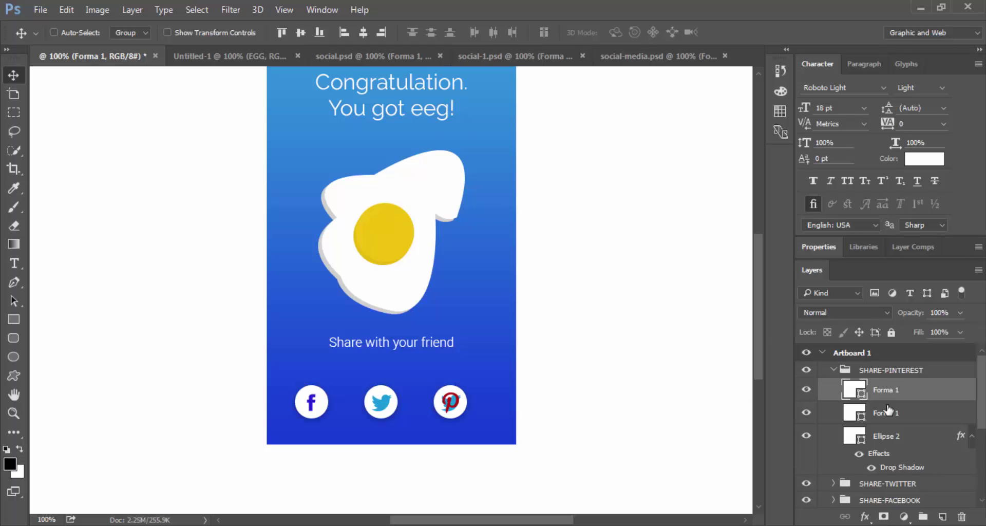
click(887, 411)
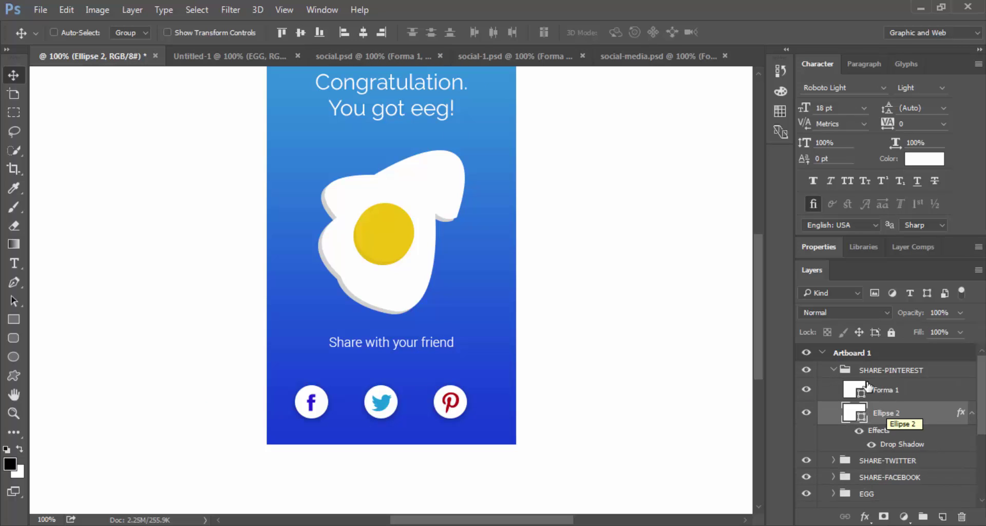
click(833, 370)
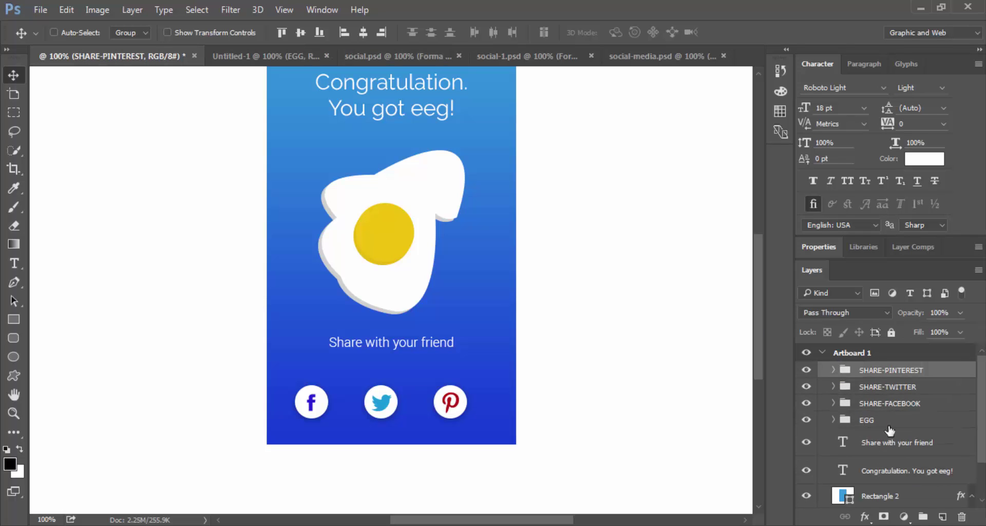
Step: Nudge the 'Share with your friend' caption one step lower
click(894, 443)
key(Down)
key(Down)
key(Down)
key(Down)
key(Down)
key(Down)
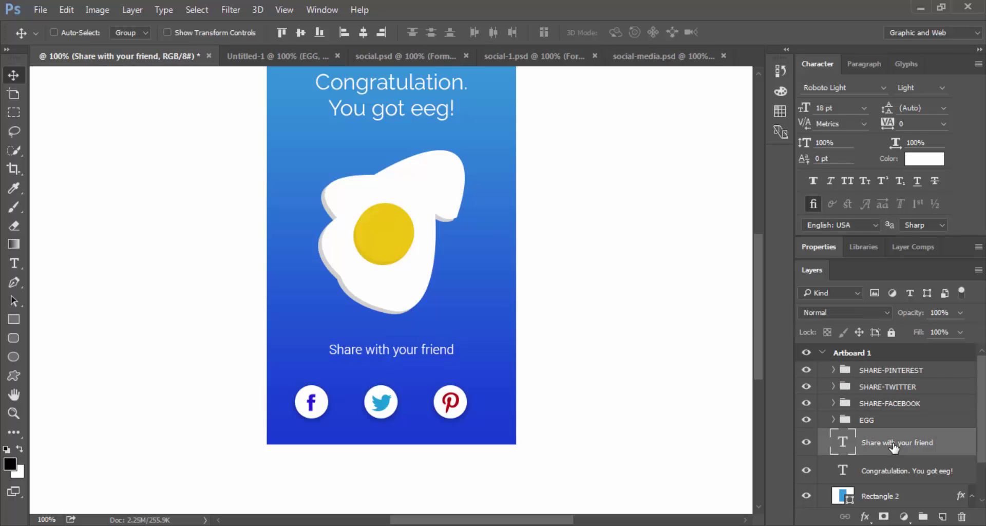
scroll(660, 321, up, 3)
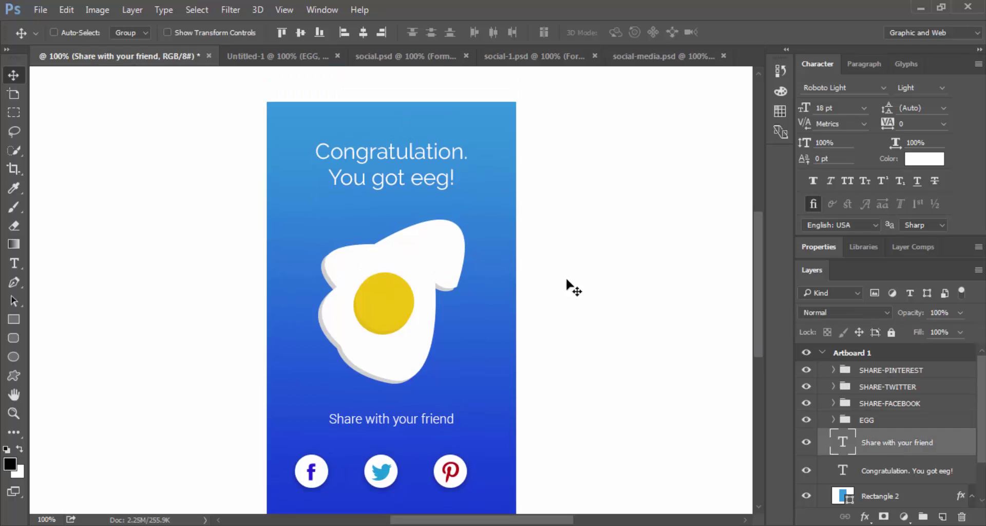
scroll(554, 279, down, 2)
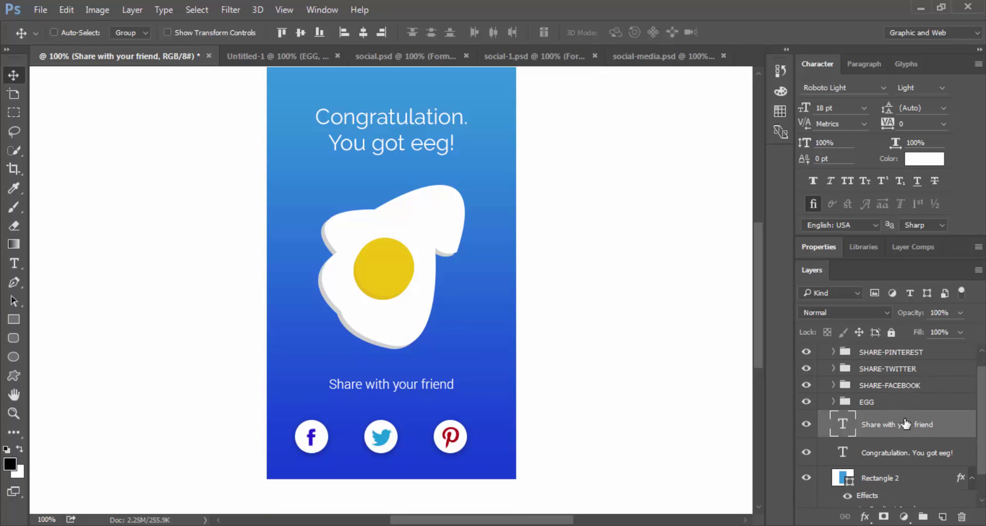
scroll(907, 421, down, 1)
Step: Nudge the 'Congratulation. You got eeg!' heading one step higher
click(894, 452)
key(Up)
key(Up)
key(Up)
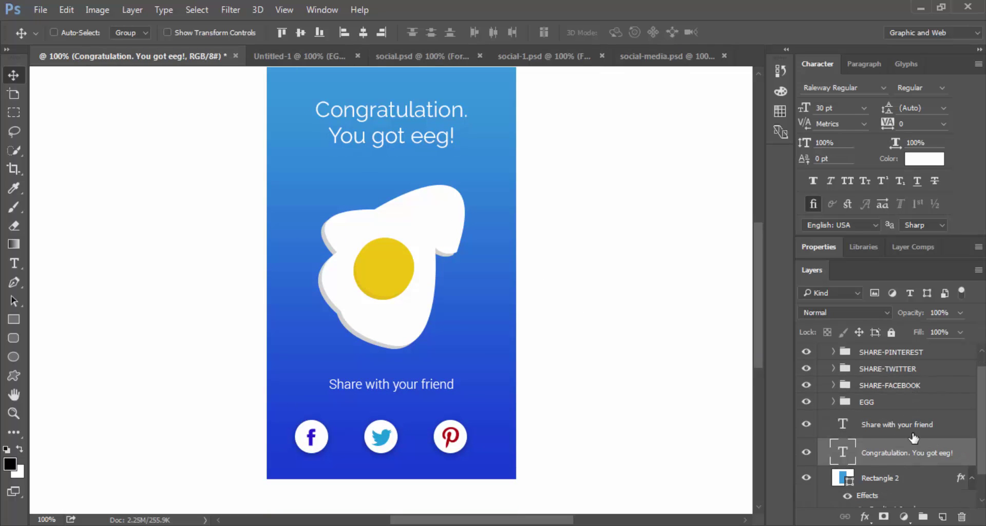
scroll(586, 329, up, 3)
scroll(586, 329, down, 1)
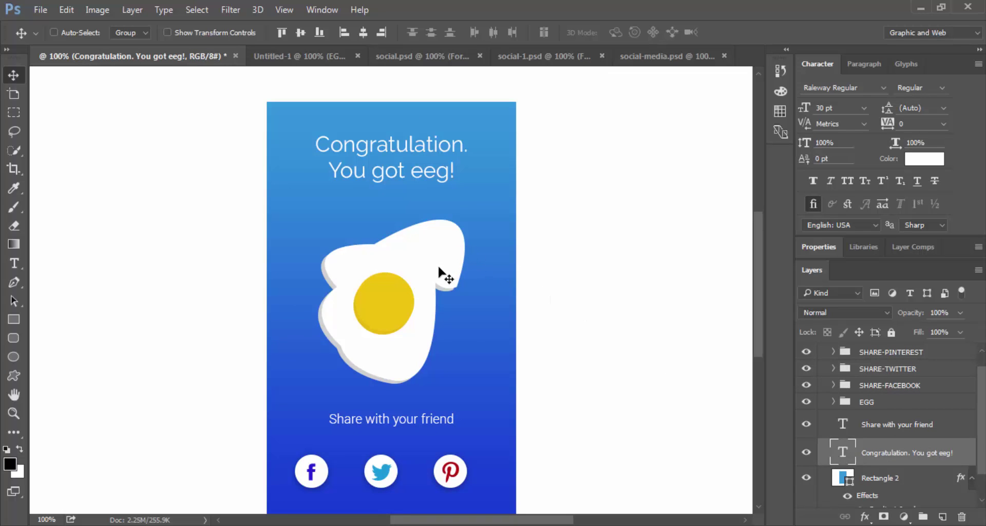
scroll(424, 280, down, 3)
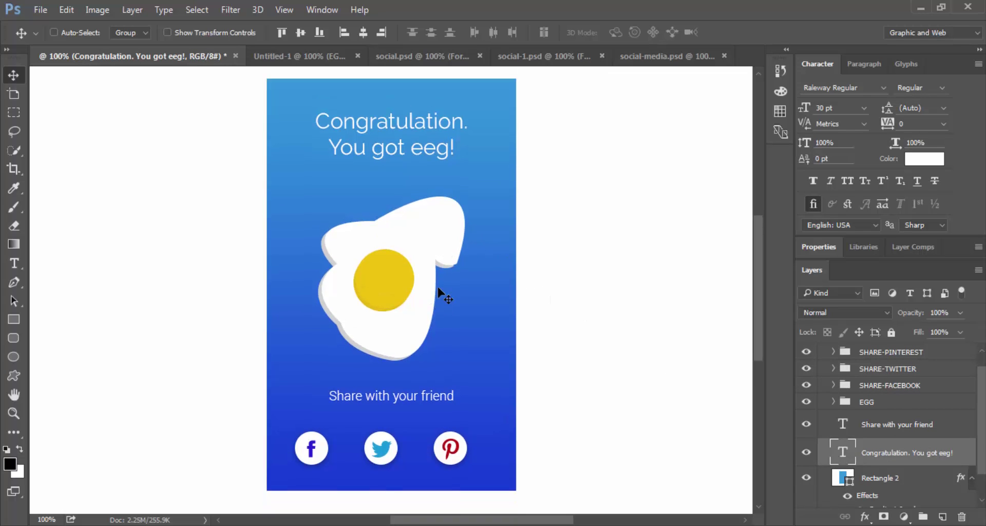
scroll(441, 278, up, 2)
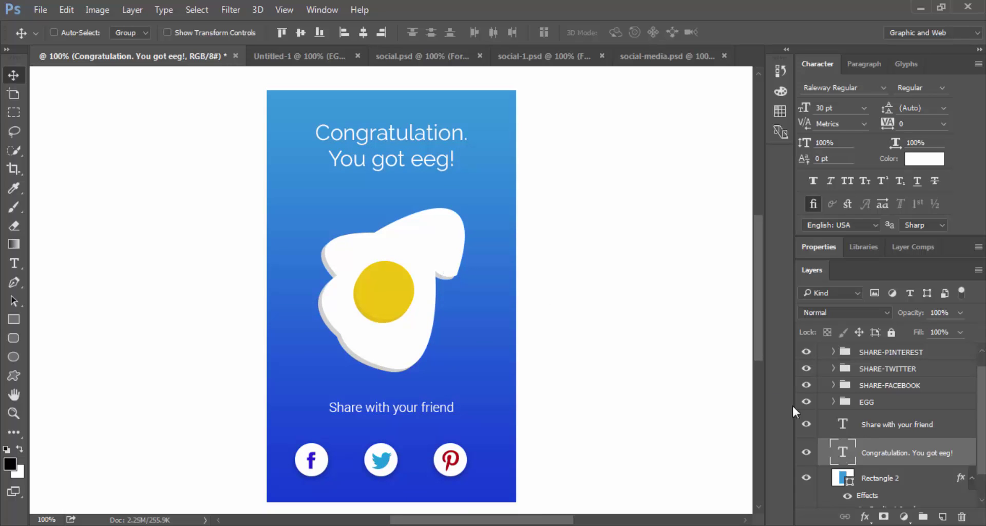
scroll(827, 398, up, 1)
Step: Select the SHARE-TWITTER button group and zoom out and in to check the share-button spacing
click(821, 353)
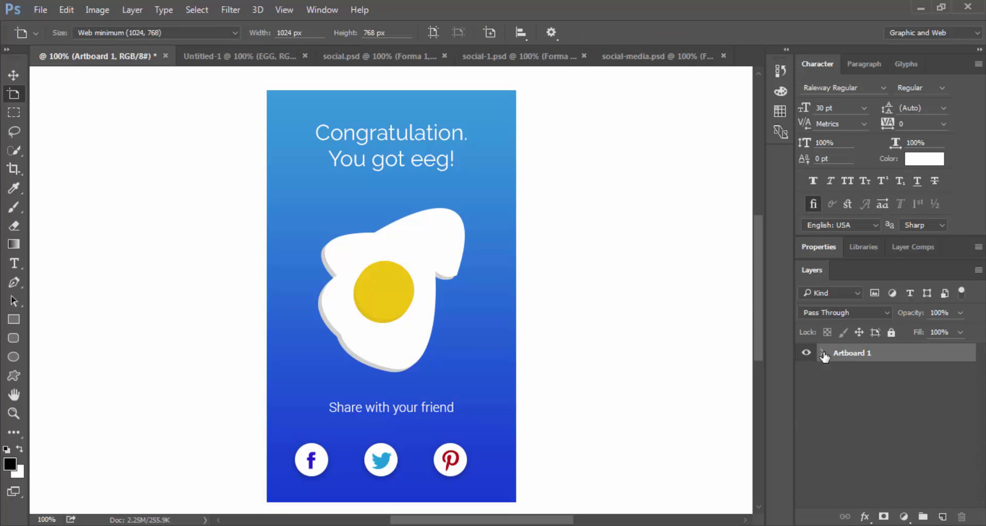
click(821, 354)
click(881, 388)
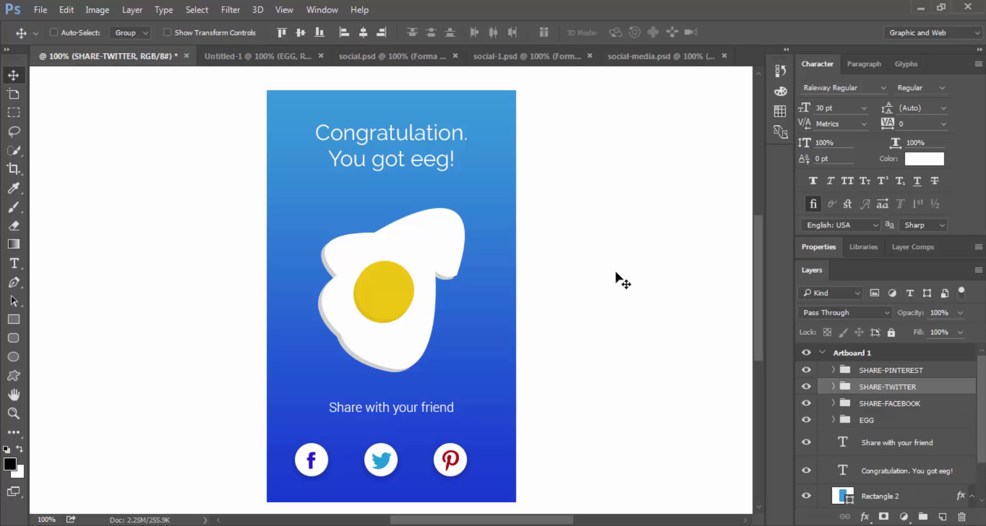
key(ctrl+minus)
key(ctrl+plus)
scroll(616, 272, left, 2)
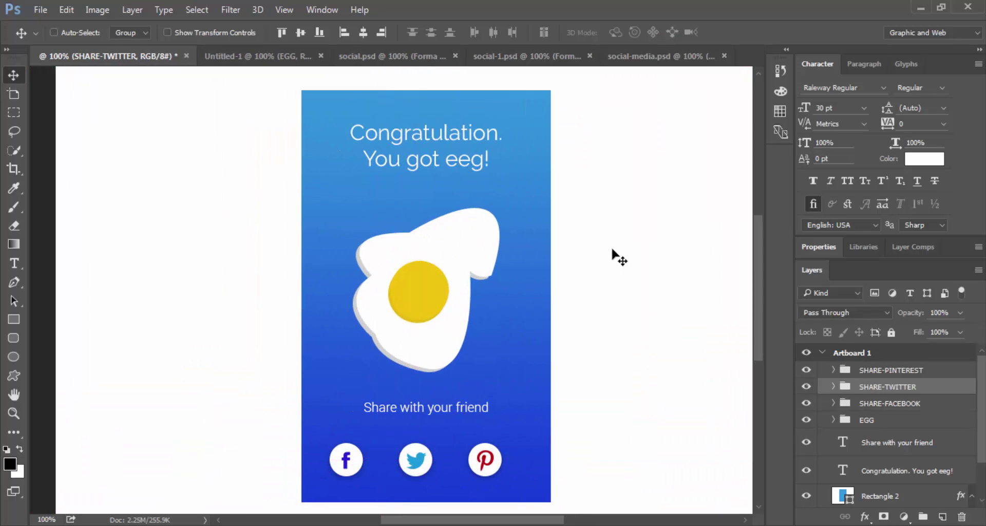